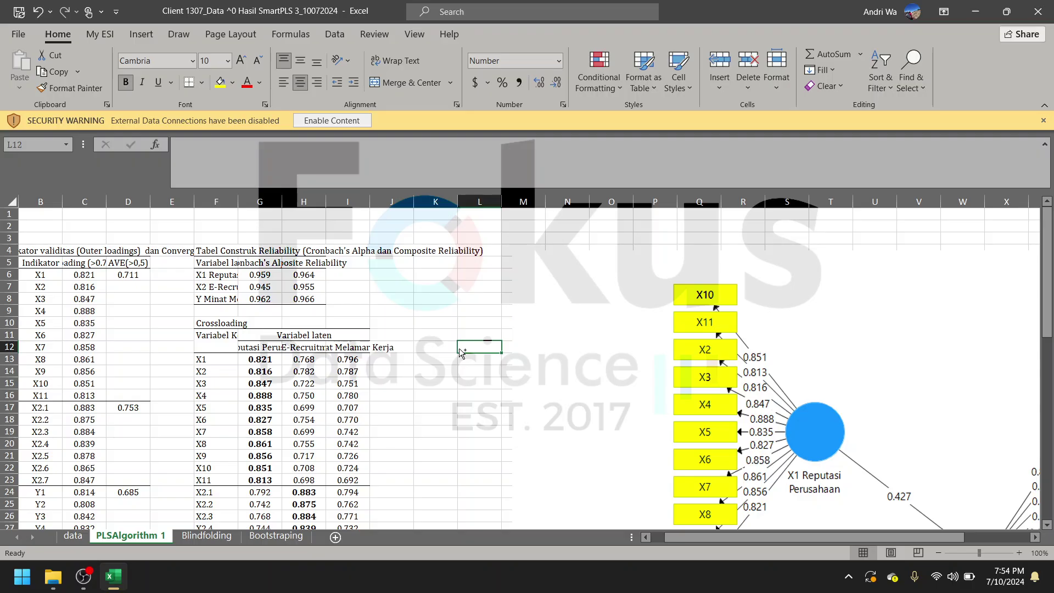
# Step: Examine the indicator columns for X1 Reputasi Perusahaan, X2 E-Recruitment and Y Minat Melamar Kerja on the data sheet
pyautogui.click(461, 411)
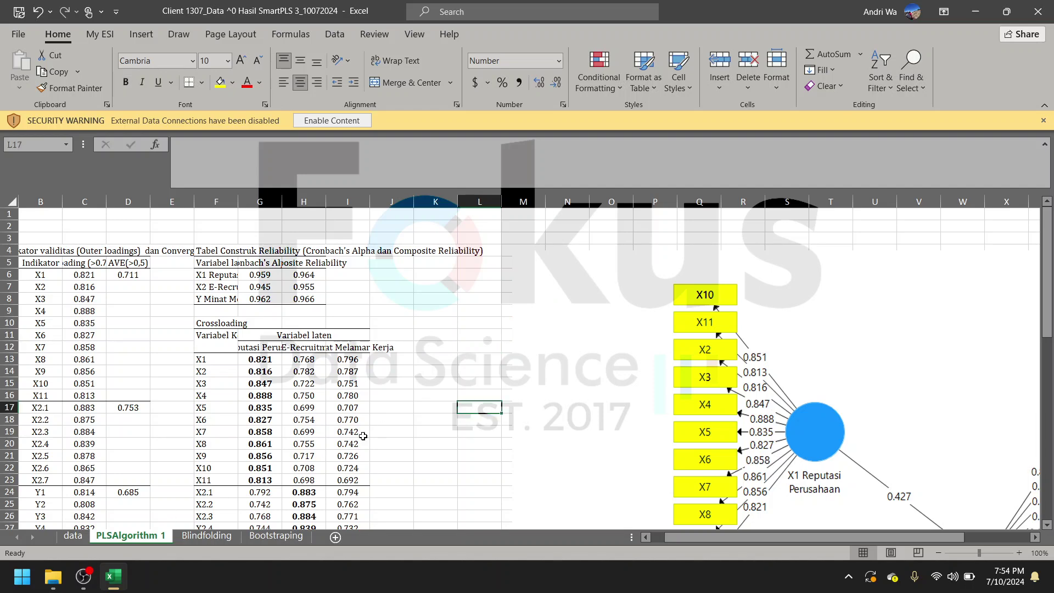
pyautogui.click(66, 541)
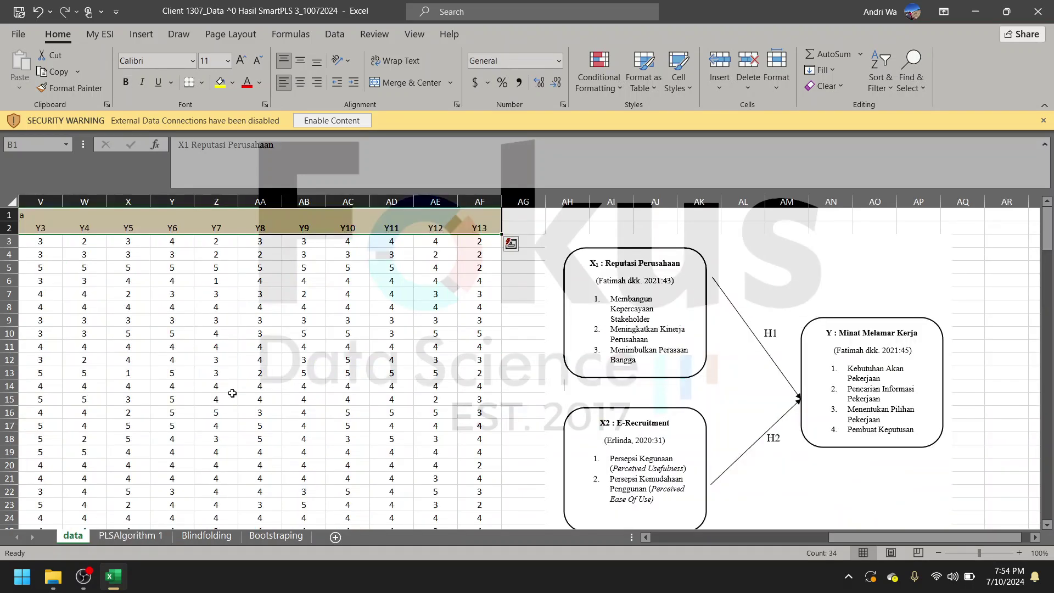
pyautogui.hscroll(5, 240, 390)
pyautogui.hscroll(-5, 240, 391)
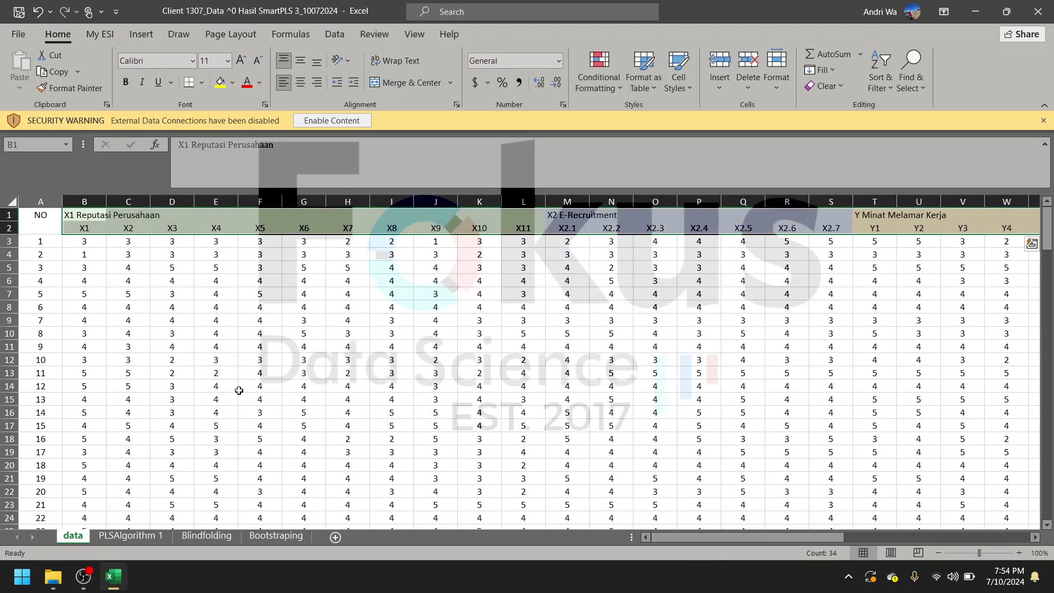
pyautogui.click(261, 332)
pyautogui.click(88, 234)
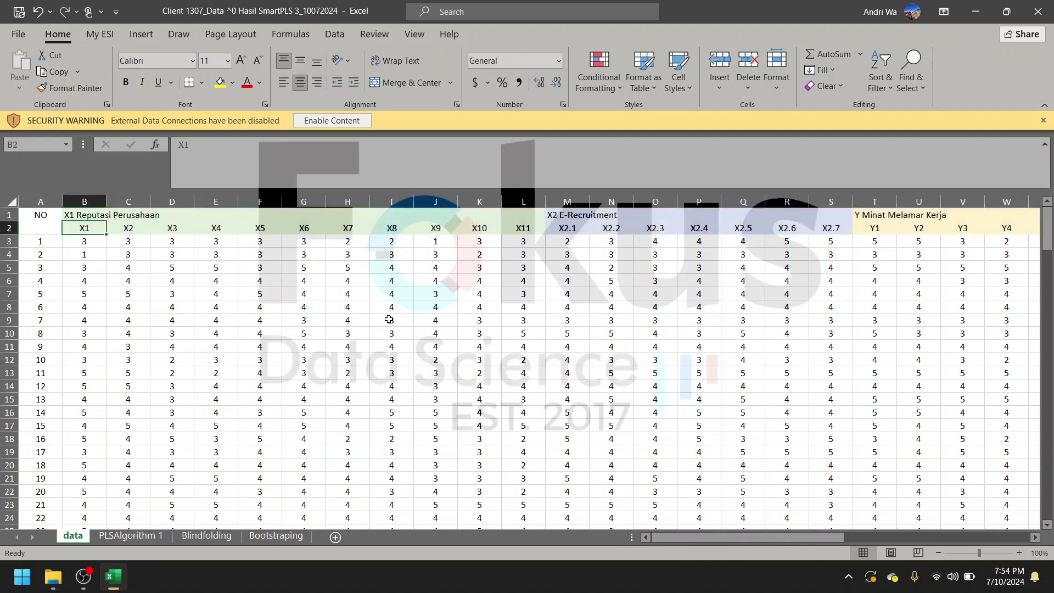
pyautogui.click(302, 309)
pyautogui.click(214, 335)
pyautogui.click(419, 334)
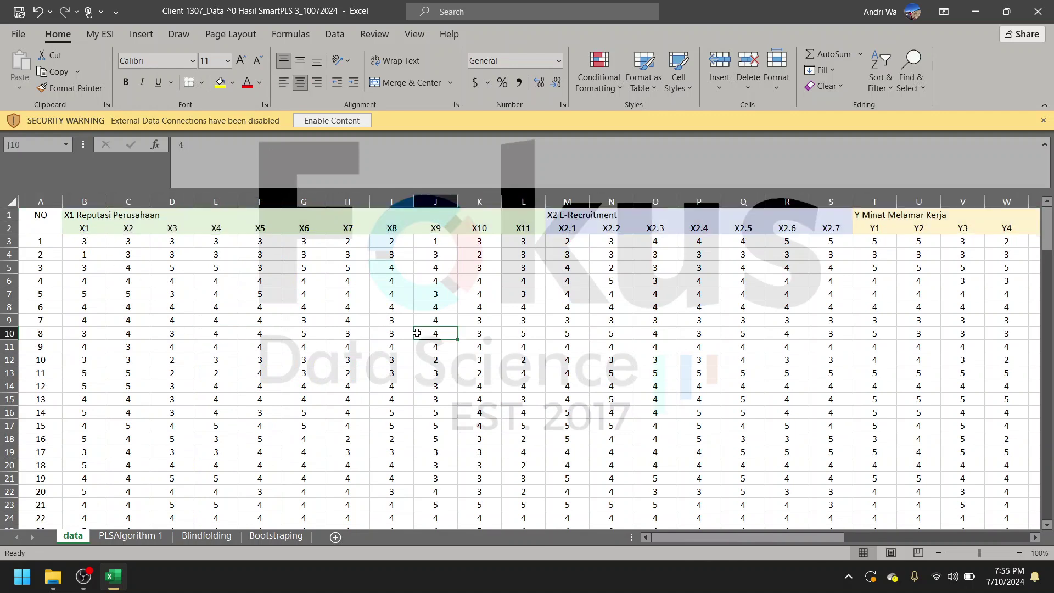
pyautogui.hscroll(1, 419, 333)
pyautogui.hscroll(4, 419, 333)
pyautogui.hscroll(-5, 523, 348)
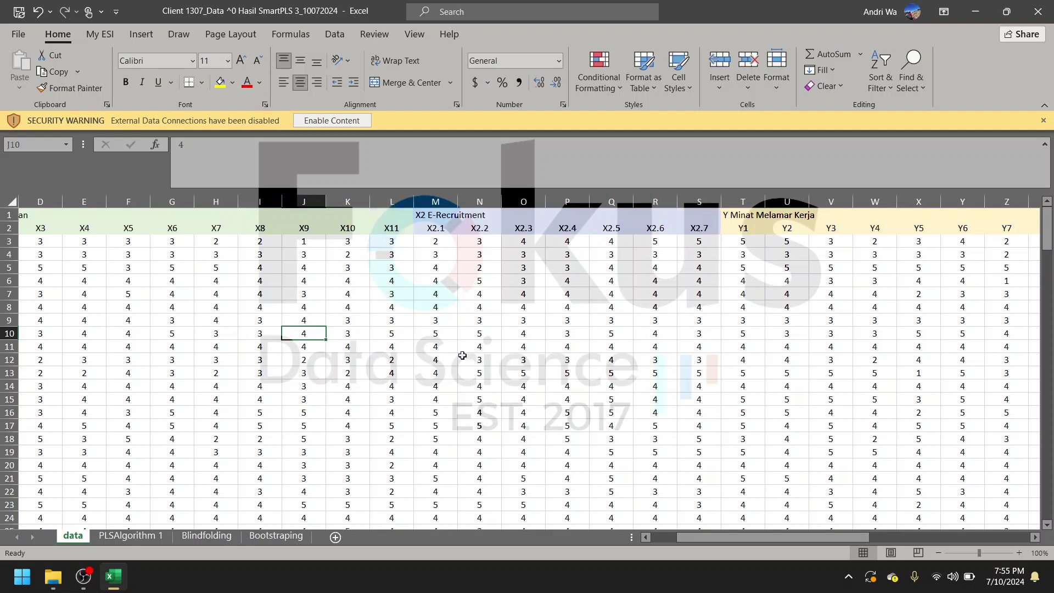
# Step: Copy the indicator headers and all response values, B2 through AF170, on the data sheet
pyautogui.click(96, 230)
pyautogui.hscroll(11, 527, 310)
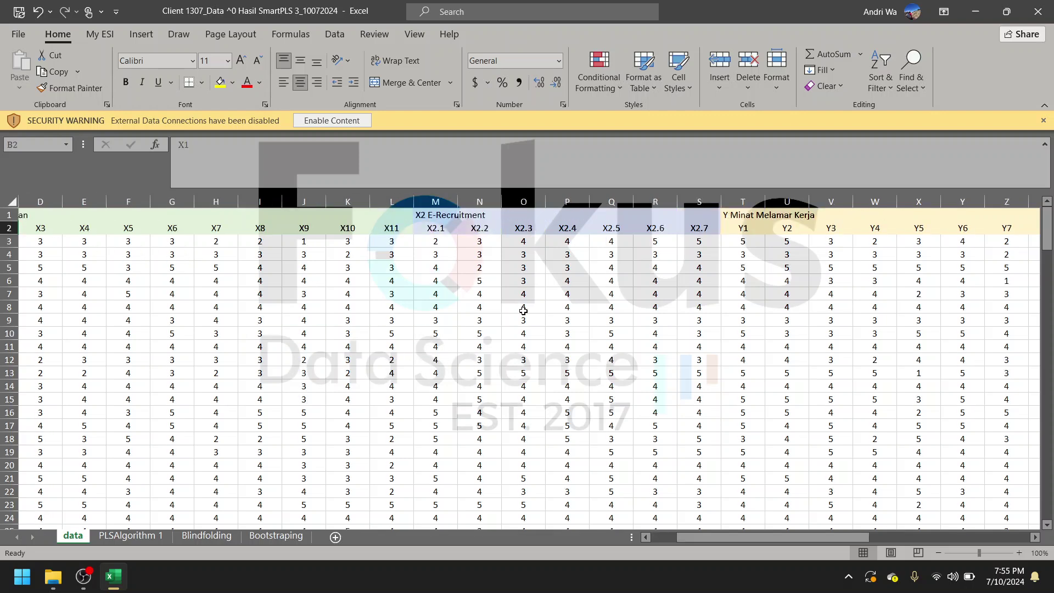
pyautogui.hscroll(4, 593, 332)
pyautogui.scroll(-20, 743, 409)
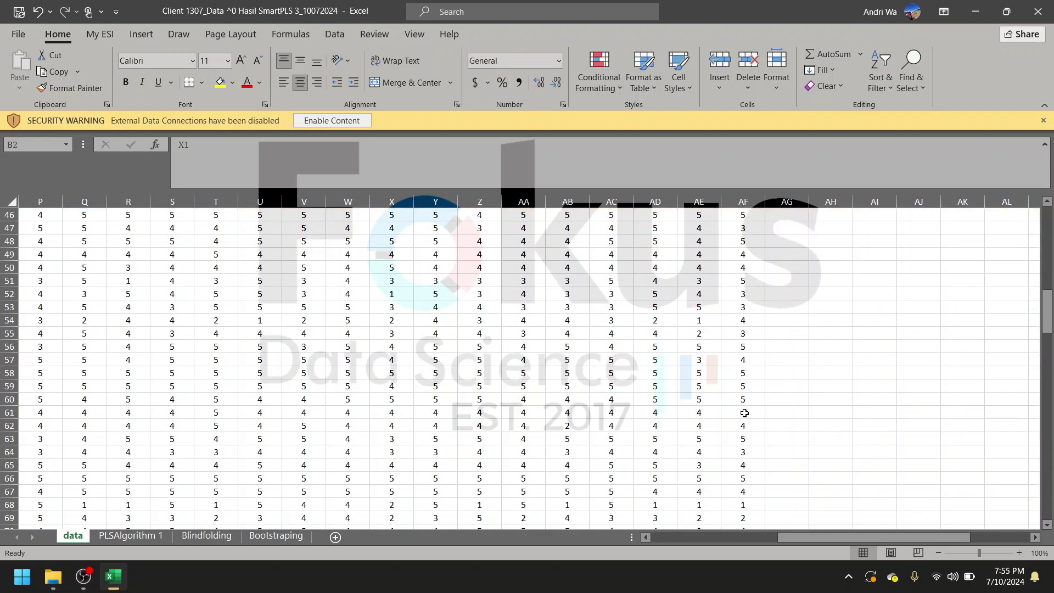
pyautogui.scroll(-7, 743, 420)
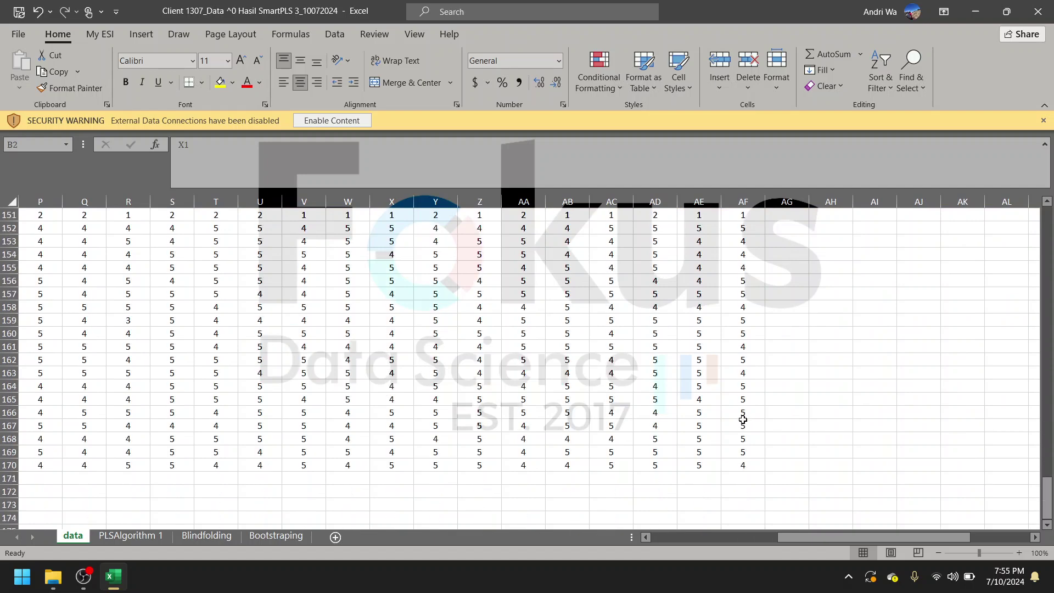
pyautogui.keyDown('shift'); pyautogui.click(744, 465); pyautogui.keyUp('shift')
pyautogui.scroll(20, 684, 428)
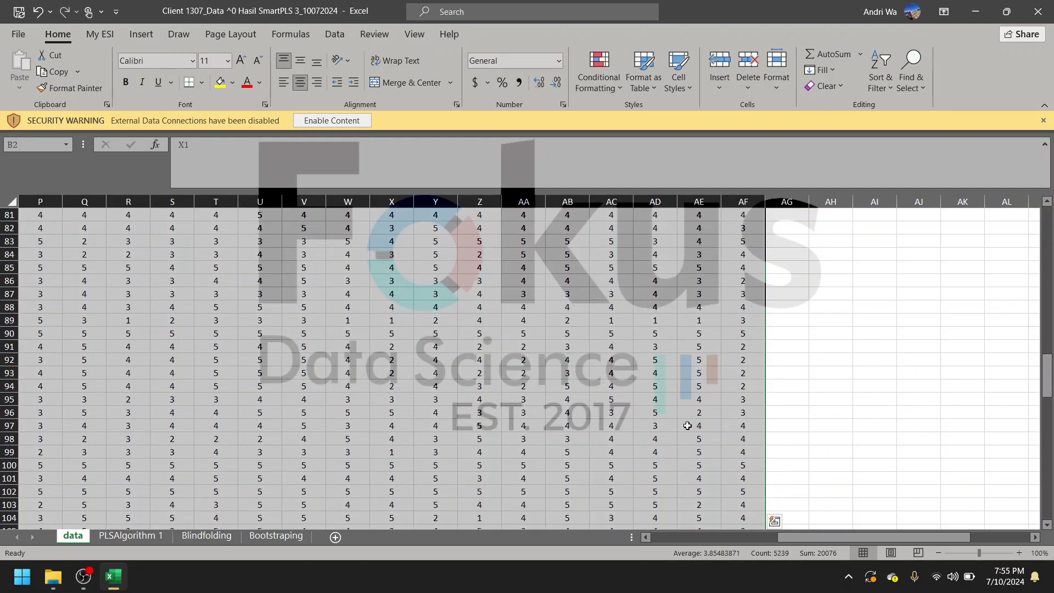
pyautogui.hscroll(-15, 689, 426)
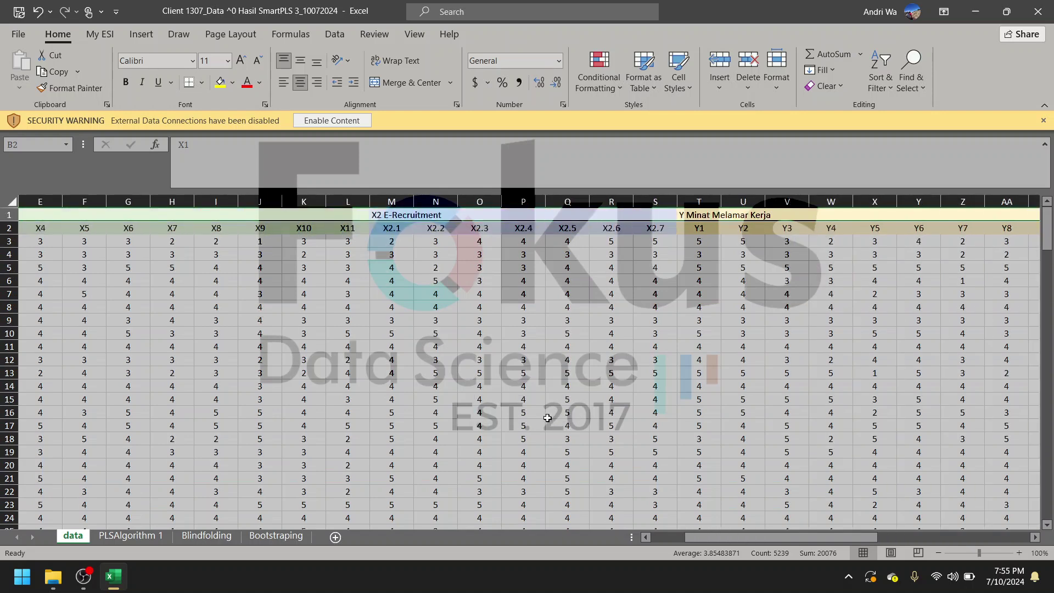
pyautogui.rightClick(488, 379)
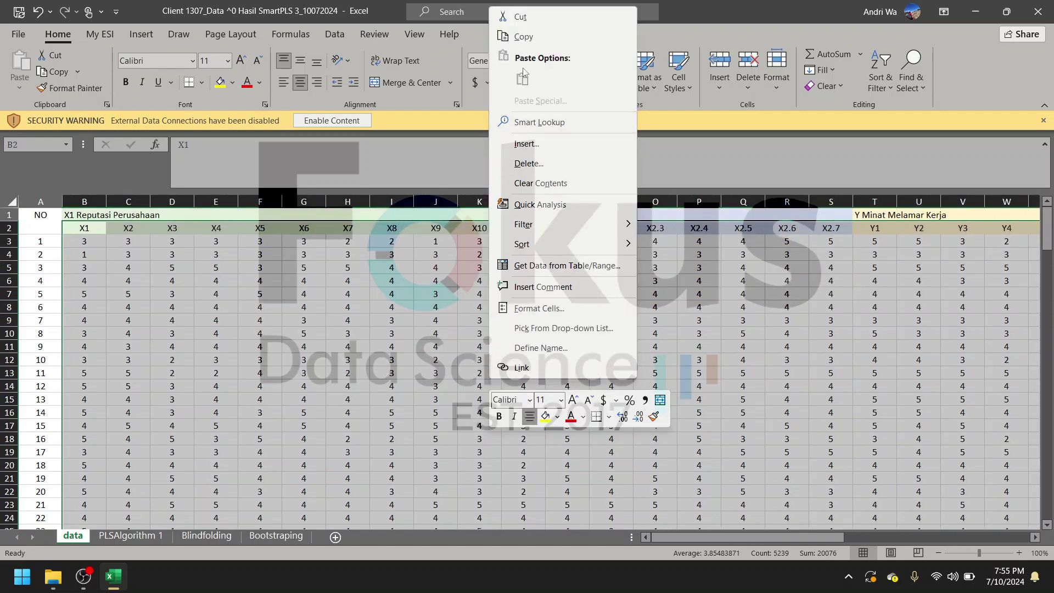
pyautogui.click(524, 35)
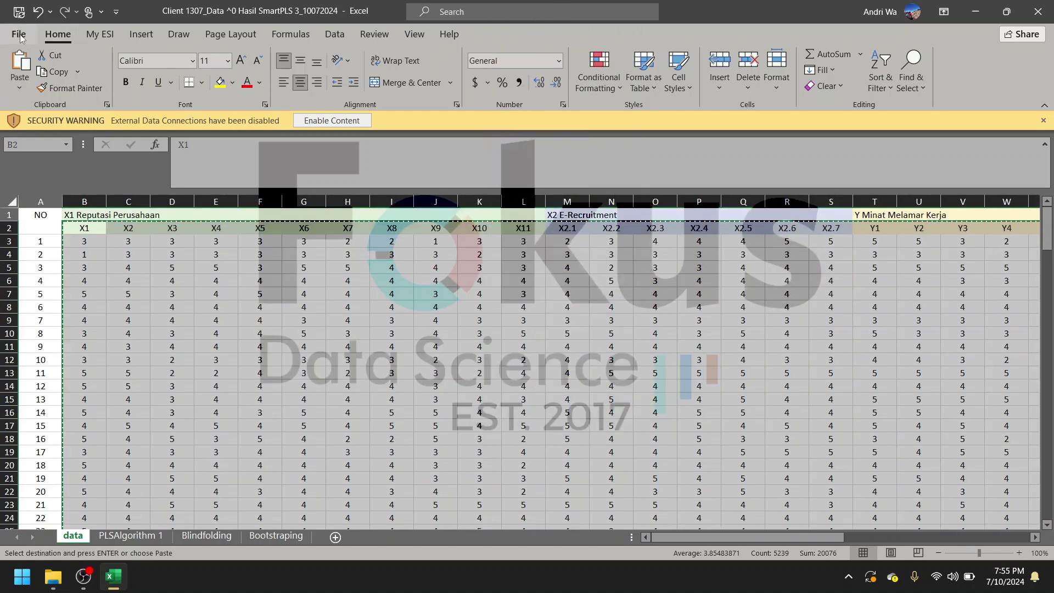
# Step: Create a blank workbook and paste the copied data as values starting at cell A1
pyautogui.click(18, 34)
pyautogui.click(199, 134)
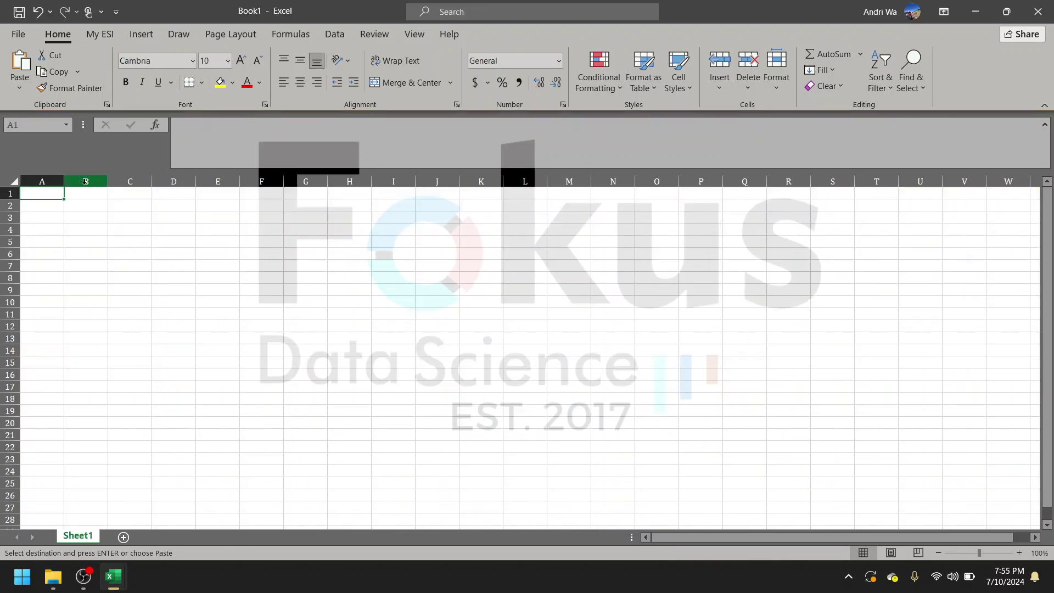
pyautogui.rightClick(58, 191)
pyautogui.click(105, 252)
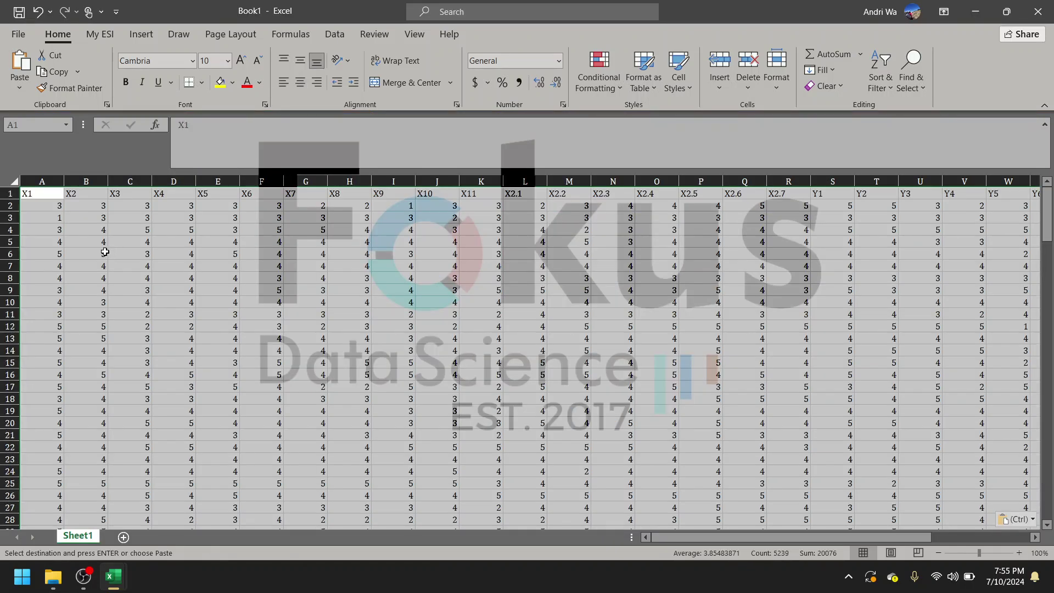
# Step: Set up saving the new workbook as Contoh in CSV UTF-8 (Comma delimited) format
pyautogui.click(17, 35)
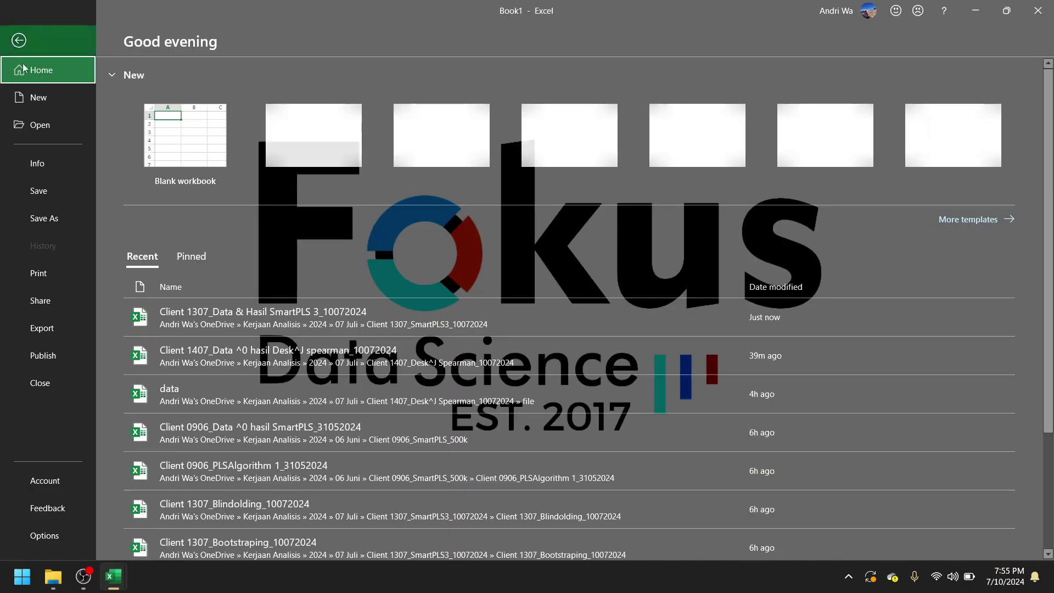
pyautogui.click(44, 218)
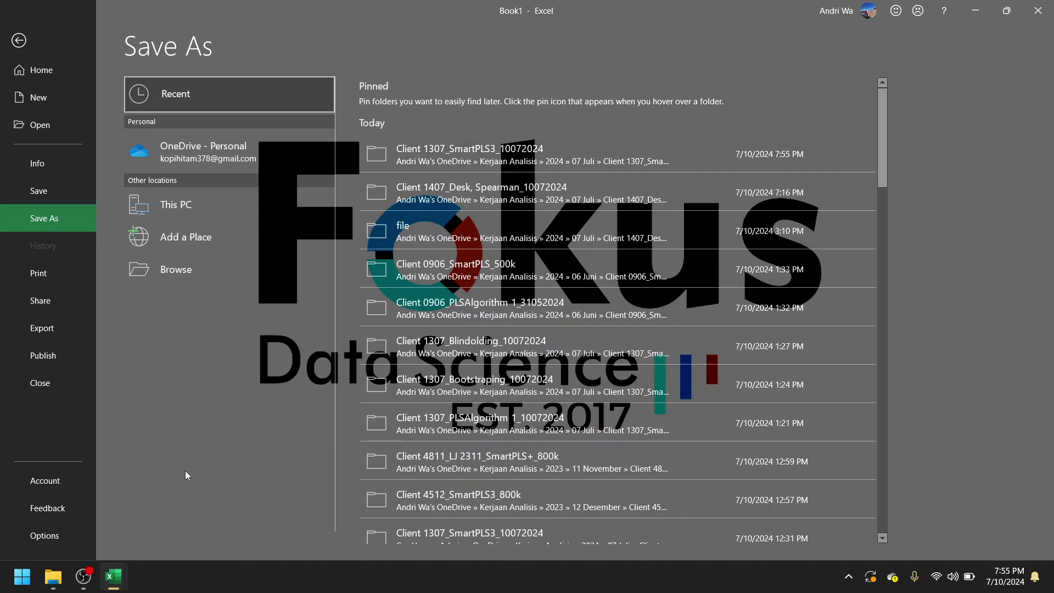
pyautogui.press('F12')
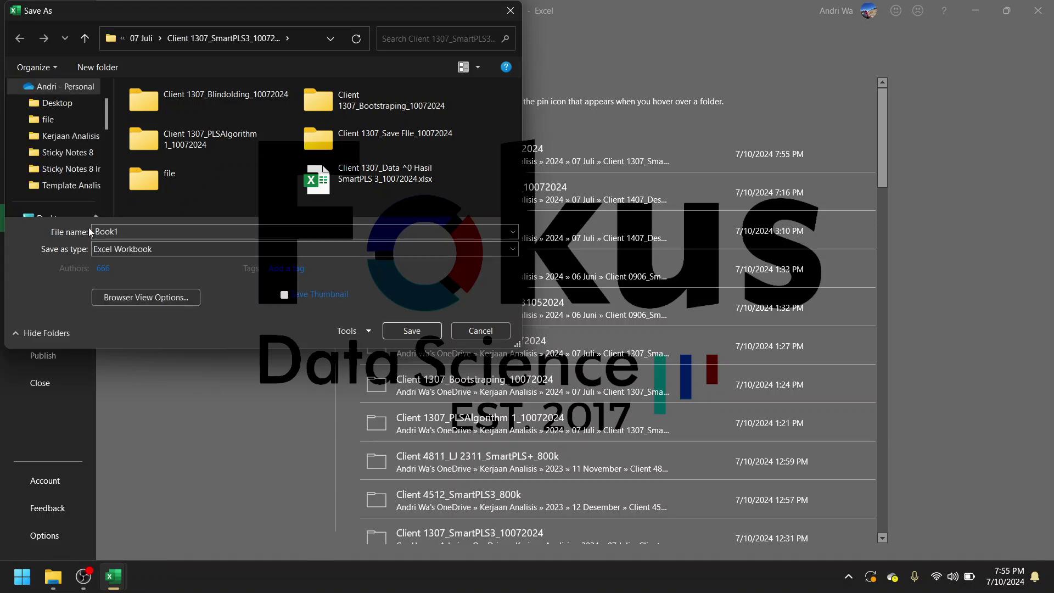
pyautogui.write('Conto')
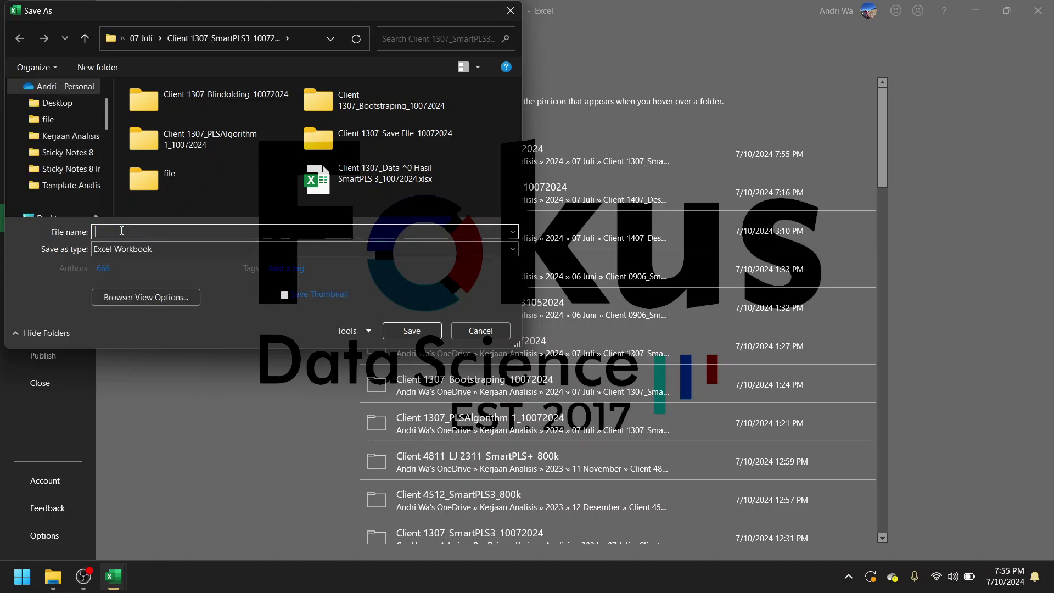
pyautogui.write('h')
pyautogui.click(96, 250)
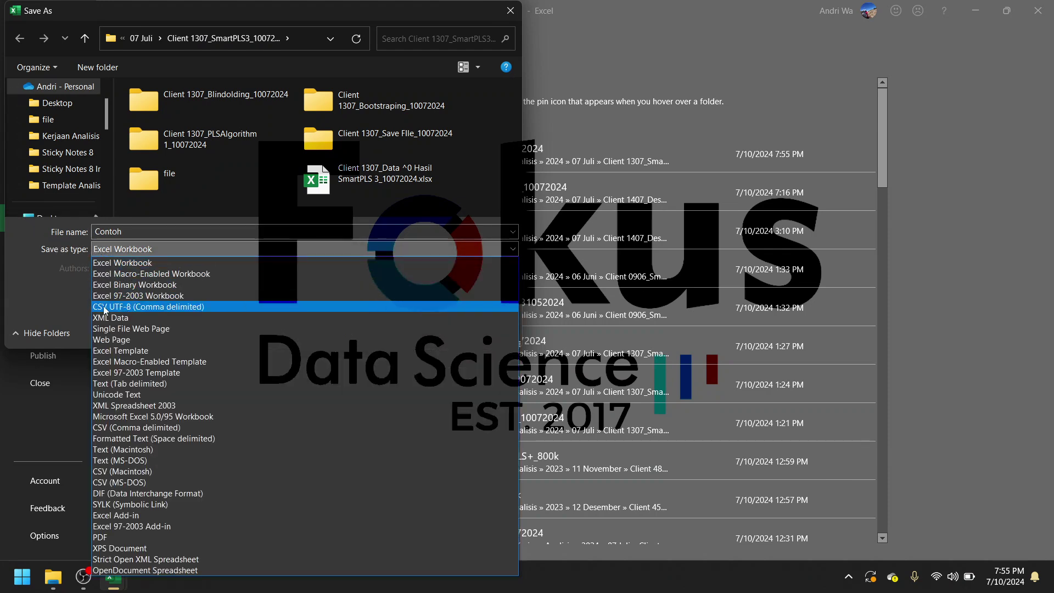
pyautogui.click(118, 307)
pyautogui.press('Return')
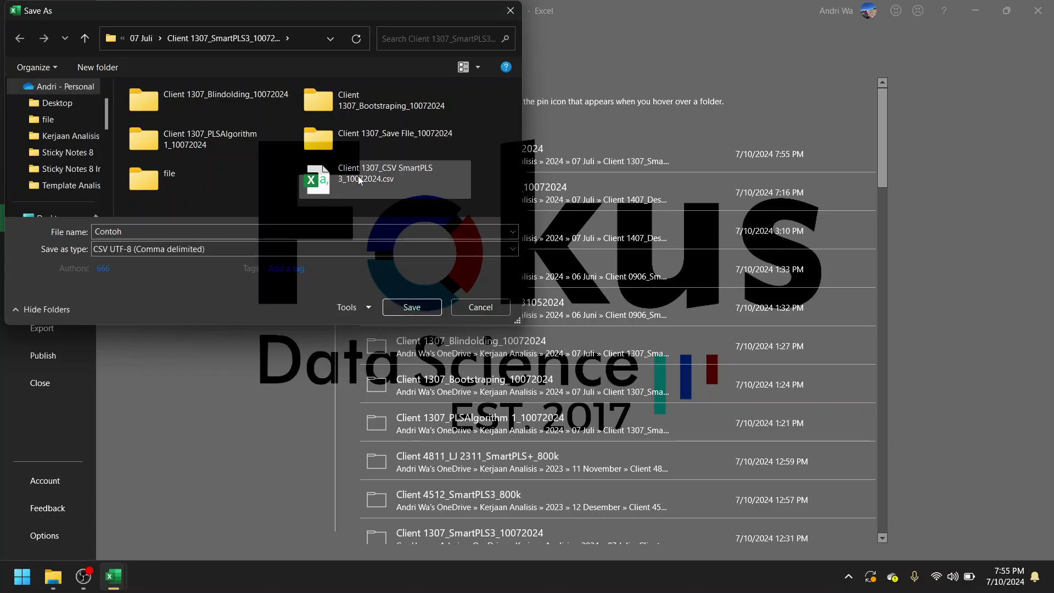
# Step: Cancel the save and close the new workbook without saving its changes
pyautogui.click(477, 306)
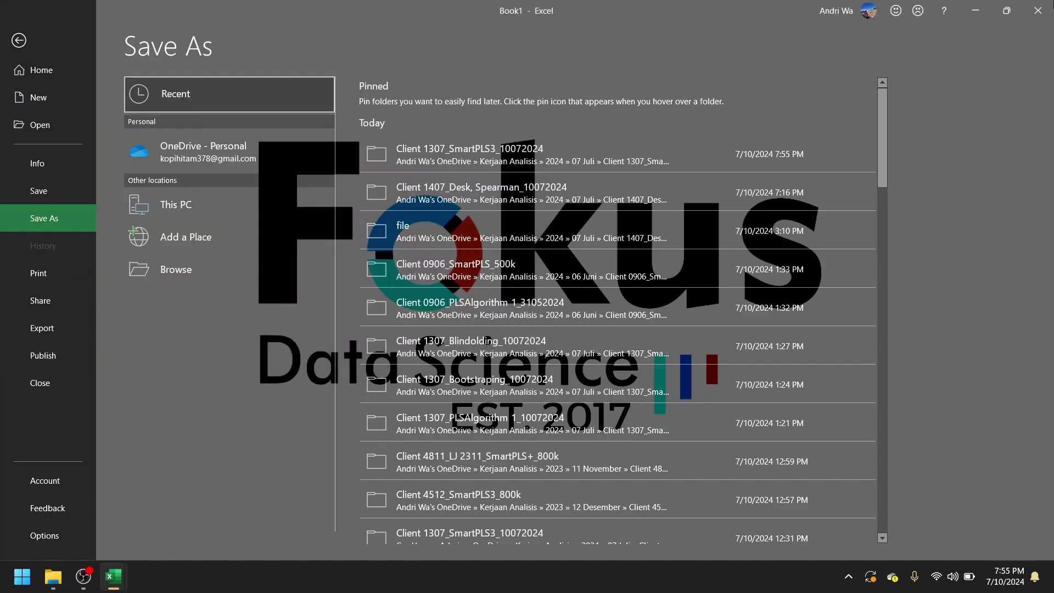
pyautogui.click(1038, 10)
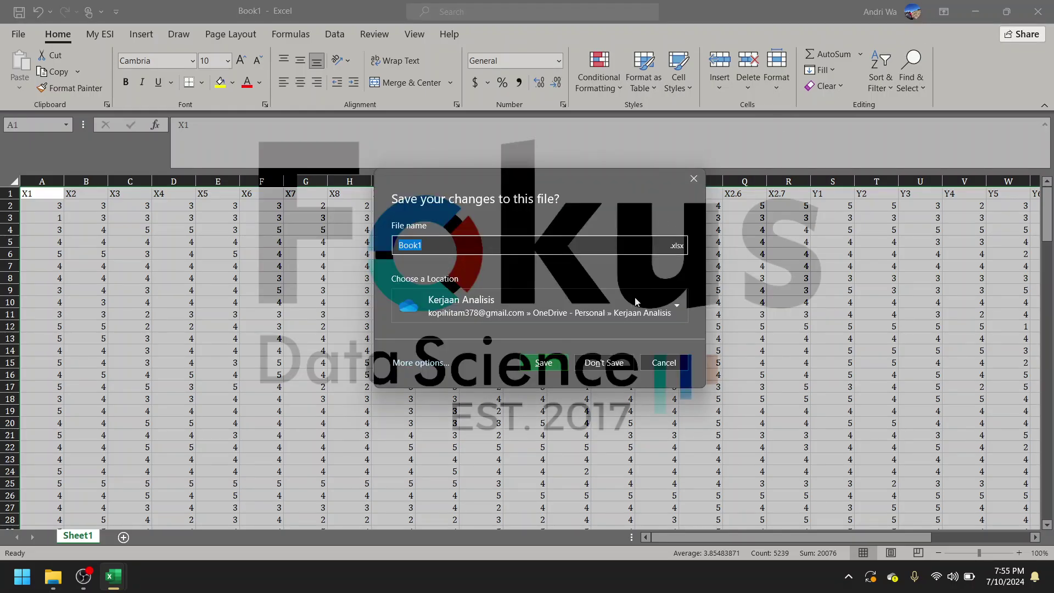
pyautogui.click(604, 363)
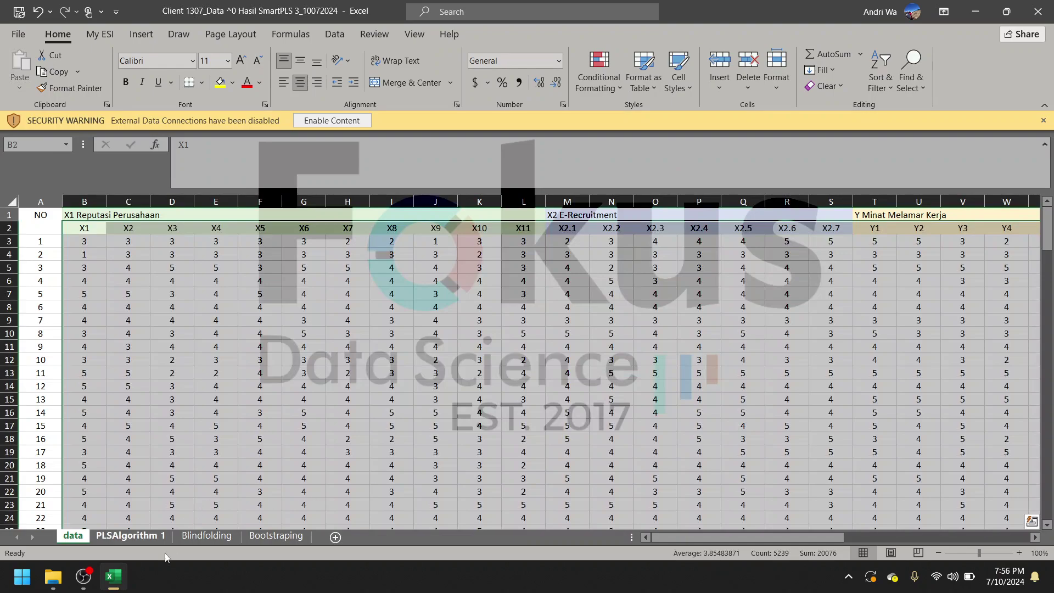
# Step: Locate the existing CSV SmartPLS 3_10072024 file in File Explorer and launch SmartPLS 3
pyautogui.click(53, 577)
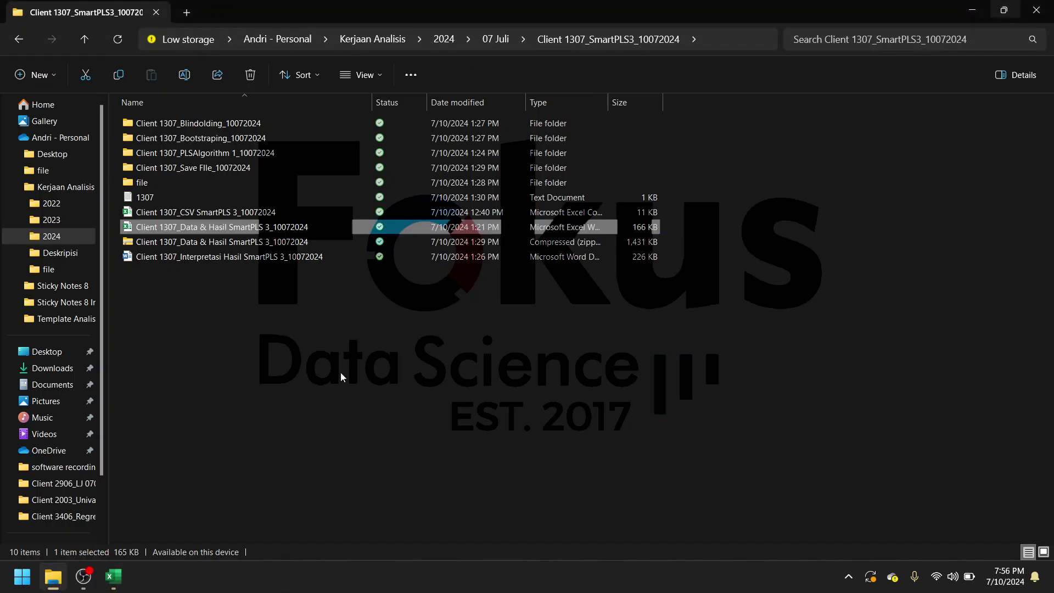
pyautogui.click(208, 218)
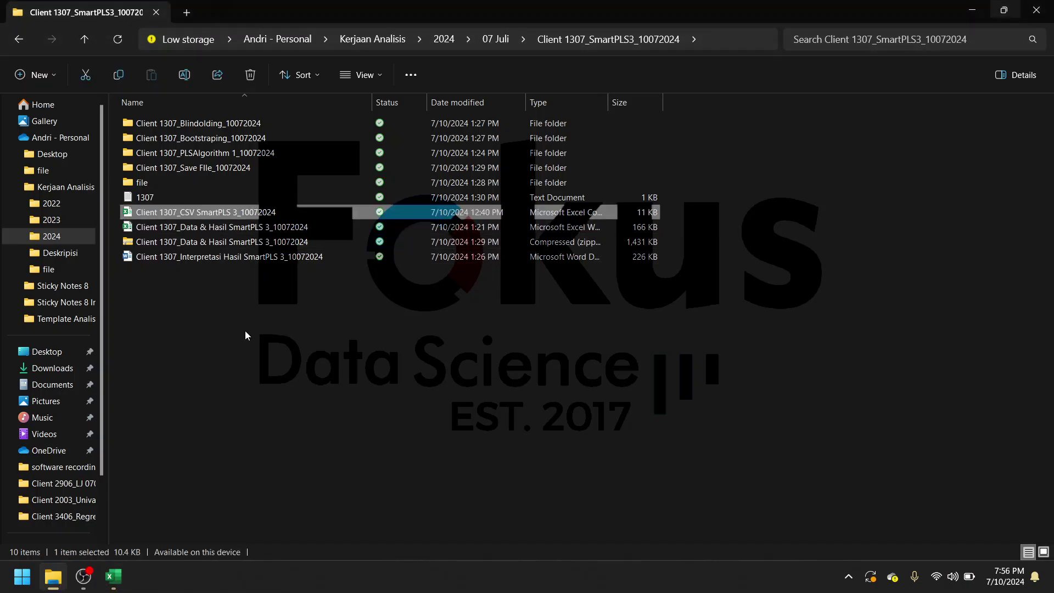
pyautogui.click(22, 576)
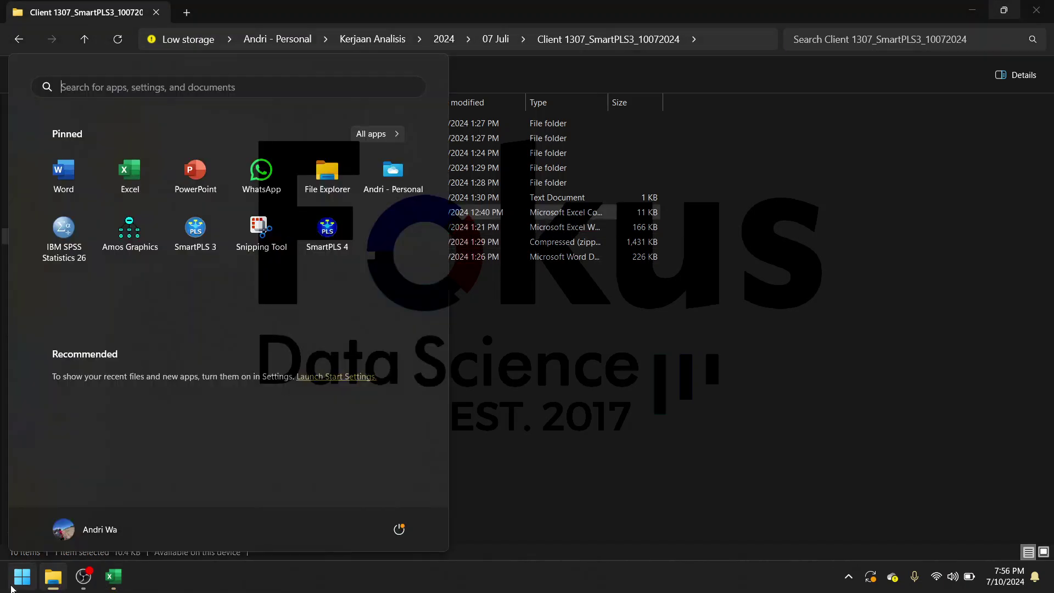
pyautogui.click(215, 244)
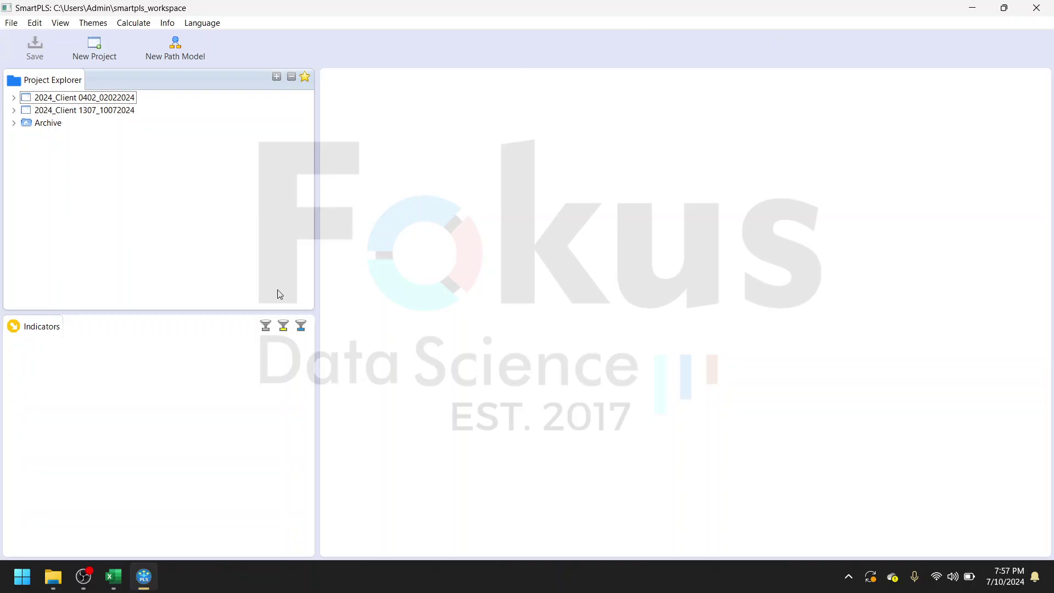
# Step: Create a new project named Contoh
pyautogui.click(93, 54)
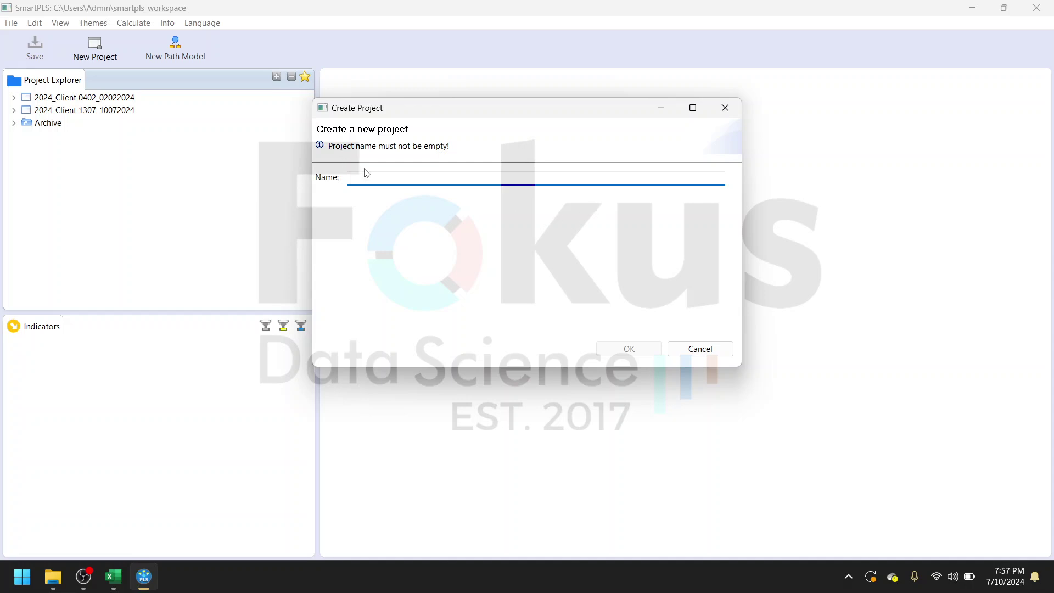
pyautogui.write('Contoh')
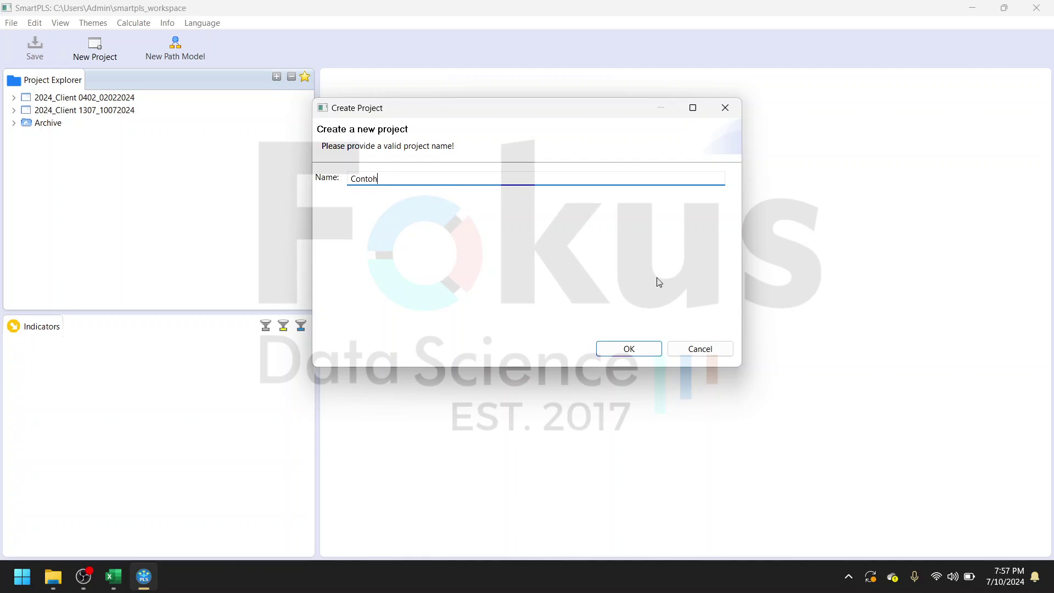
pyautogui.click(629, 348)
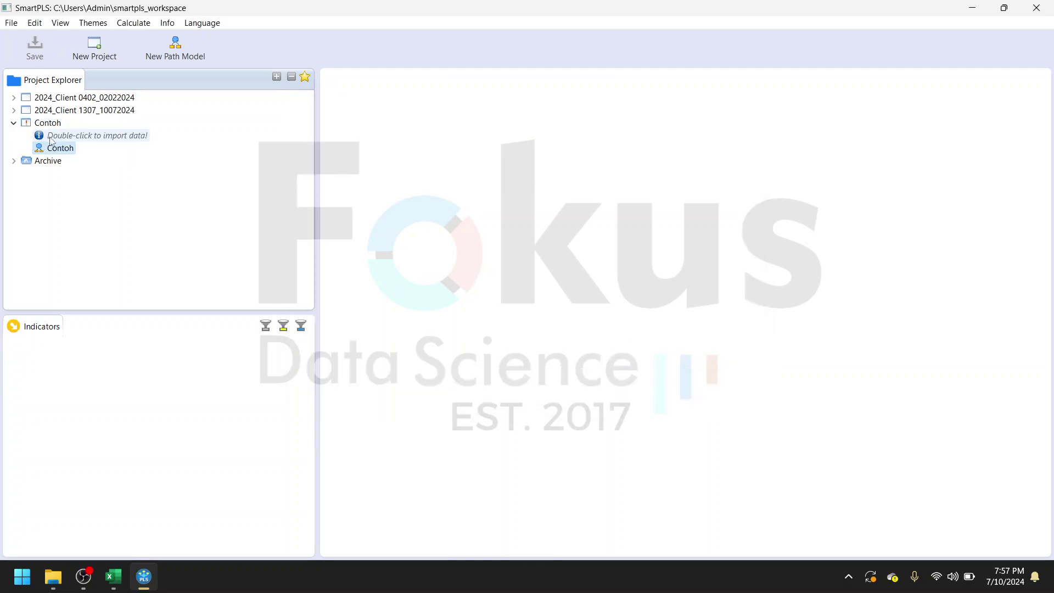
# Step: Import the existing CSV SmartPLS 3_10072024 data file under its default name into the Contoh project and review its indicator statistics
pyautogui.doubleClick(85, 138)
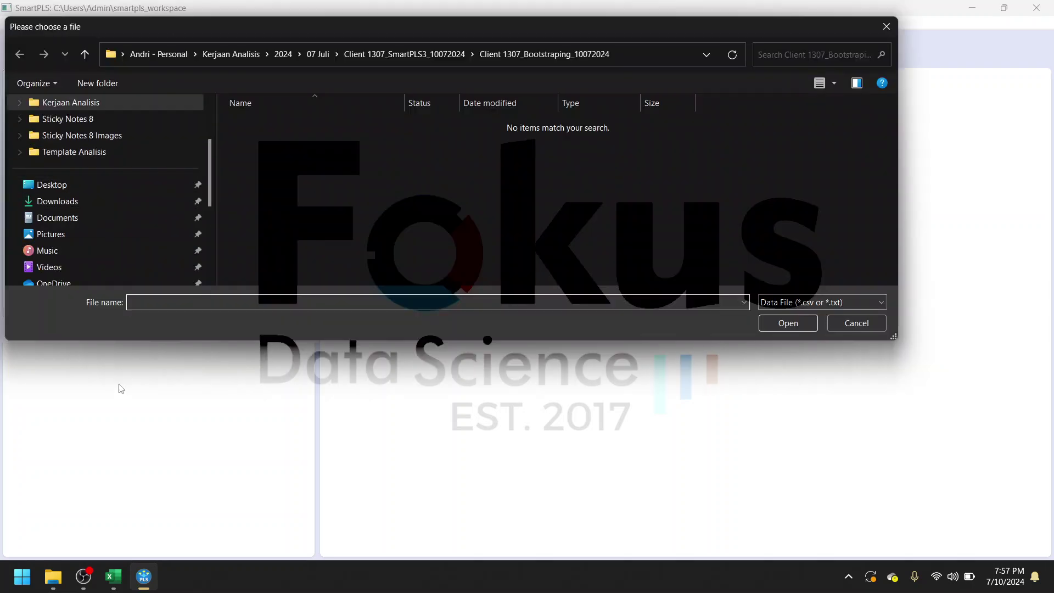
pyautogui.click(85, 53)
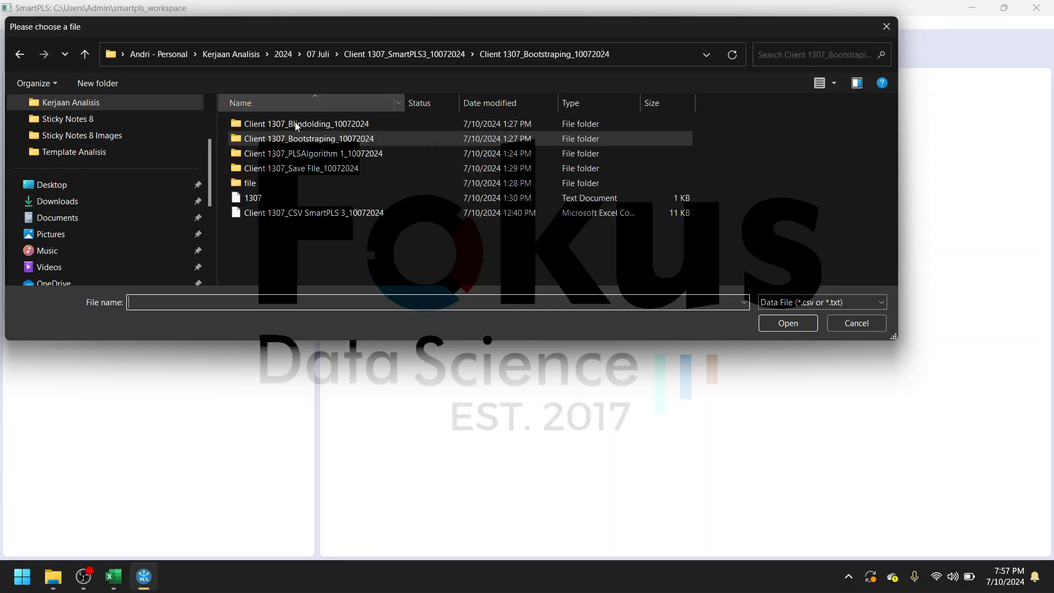
pyautogui.click(273, 213)
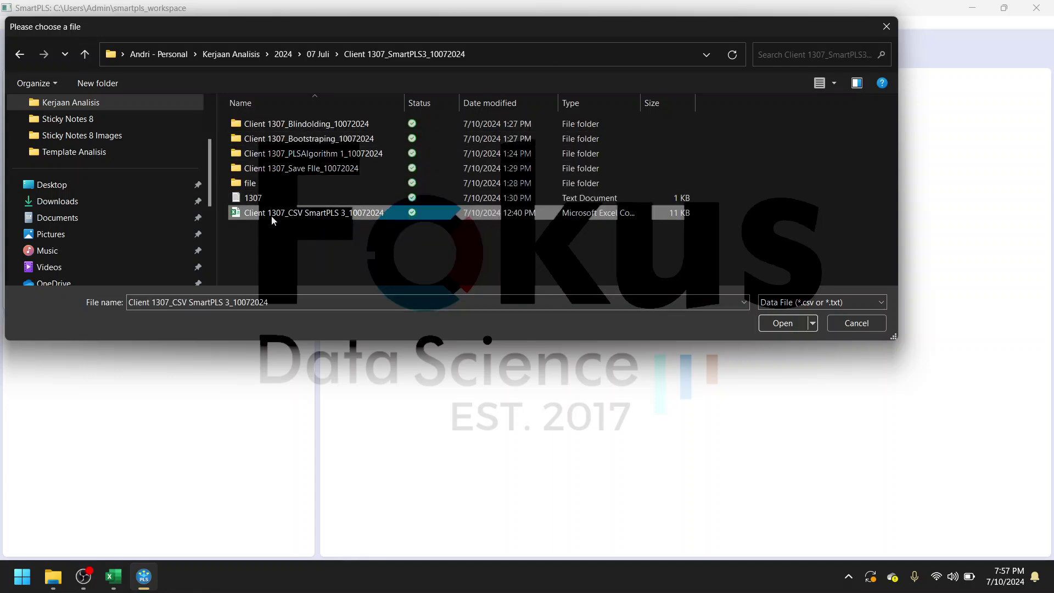
pyautogui.click(783, 324)
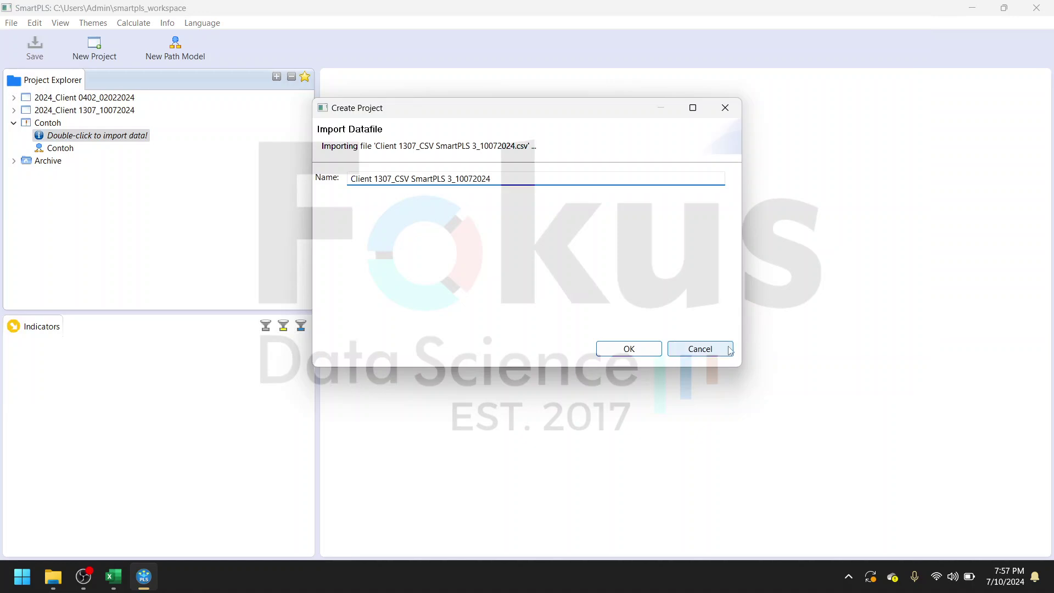
pyautogui.click(647, 352)
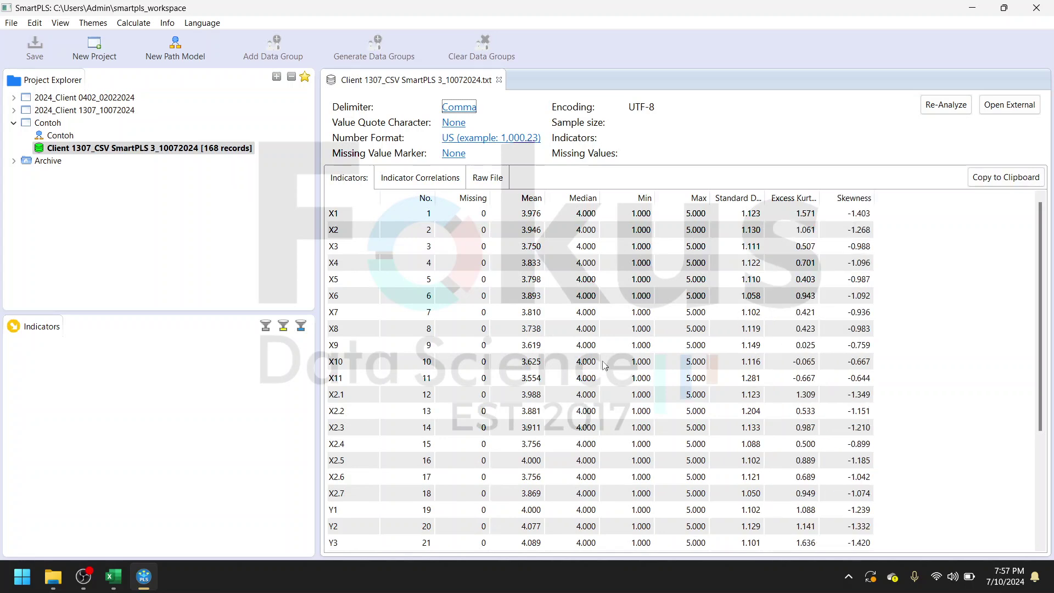
pyautogui.scroll(-4, 660, 434)
pyautogui.scroll(4, 672, 449)
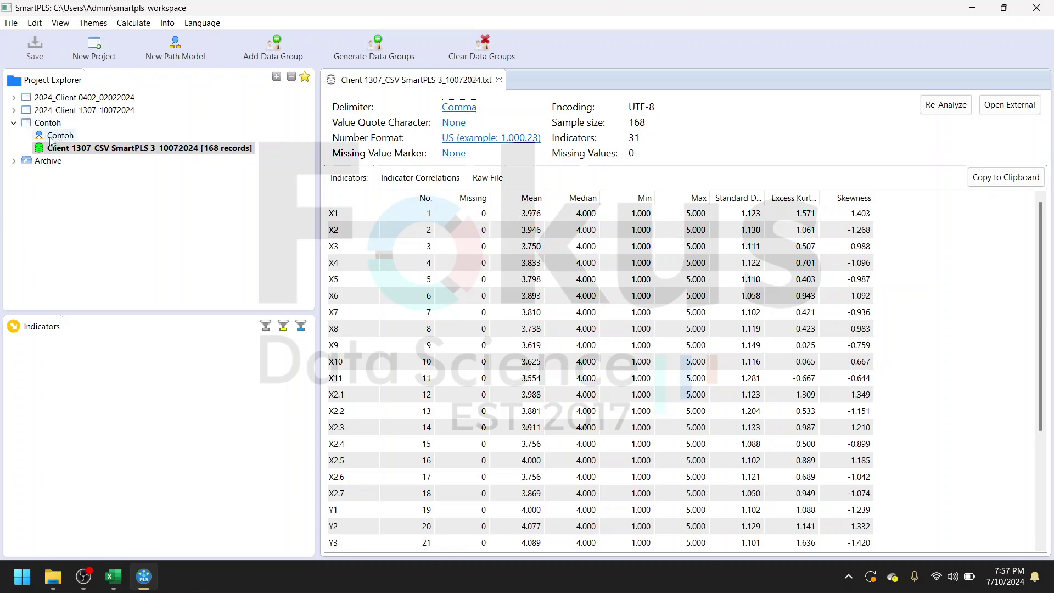
# Step: Open the Contoh path model and place a latent variable on the canvas with indicators X1 through X11
pyautogui.click(57, 138)
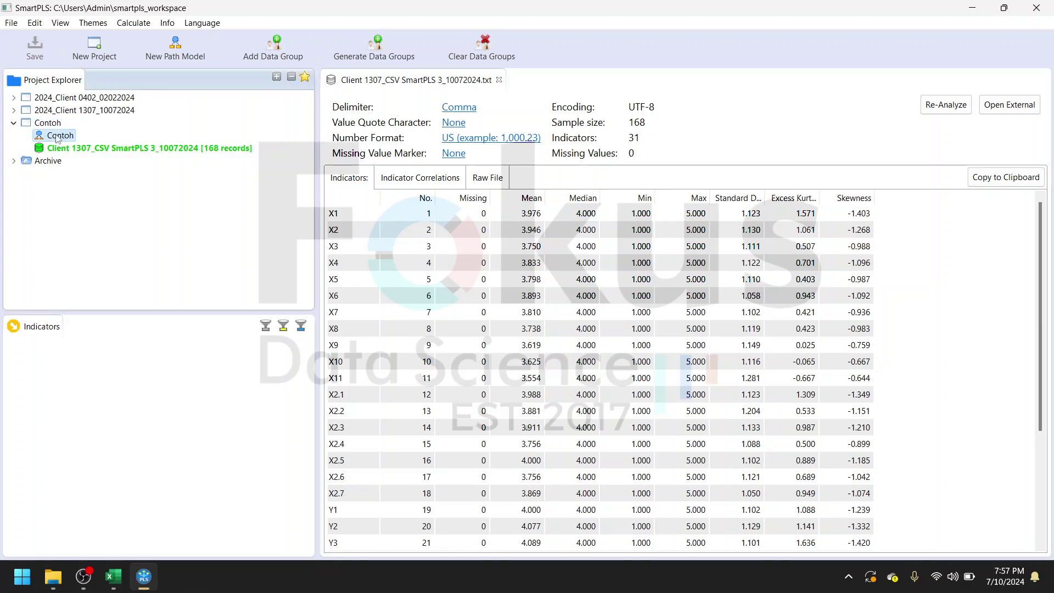
pyautogui.doubleClick(57, 138)
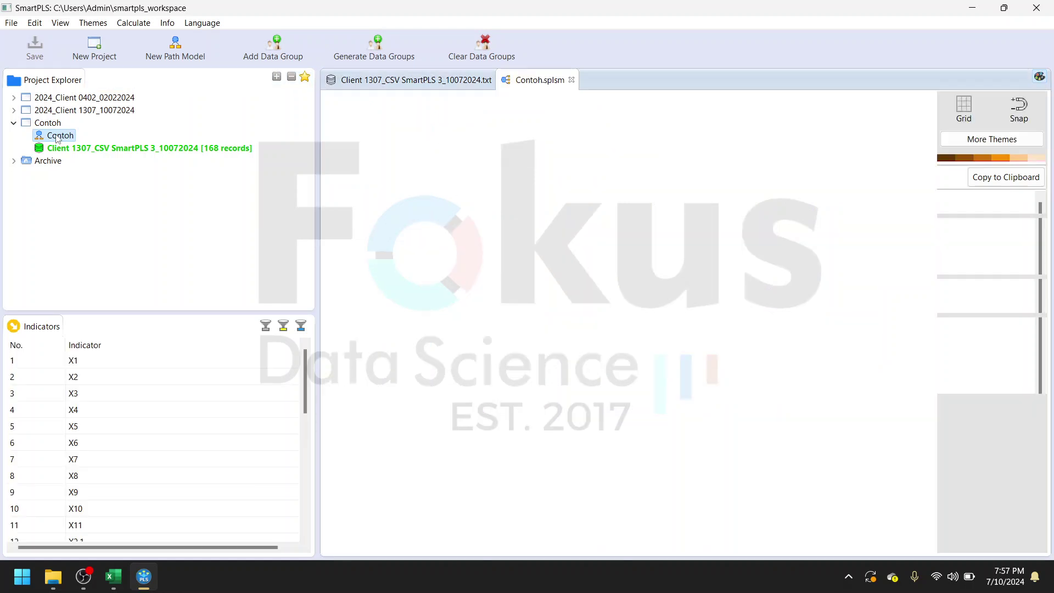
pyautogui.click(137, 365)
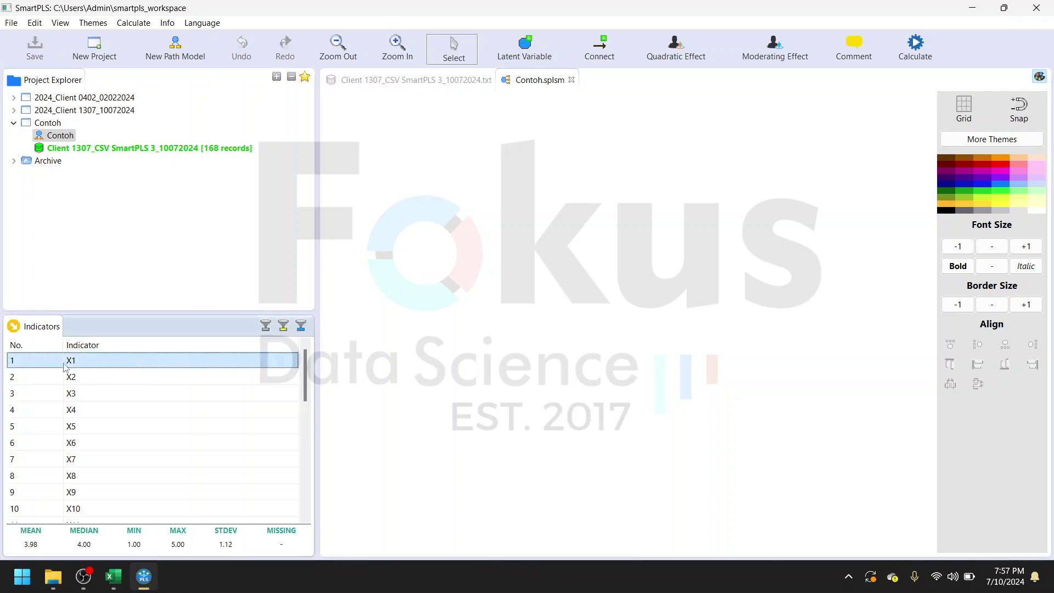
pyautogui.scroll(-2, 107, 396)
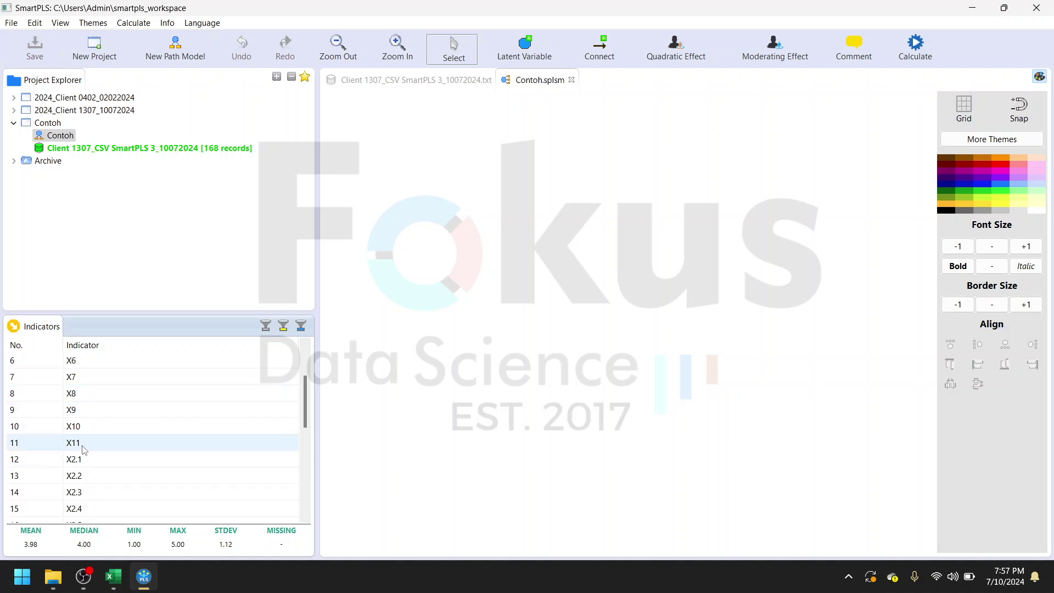
pyautogui.scroll(2, 81, 449)
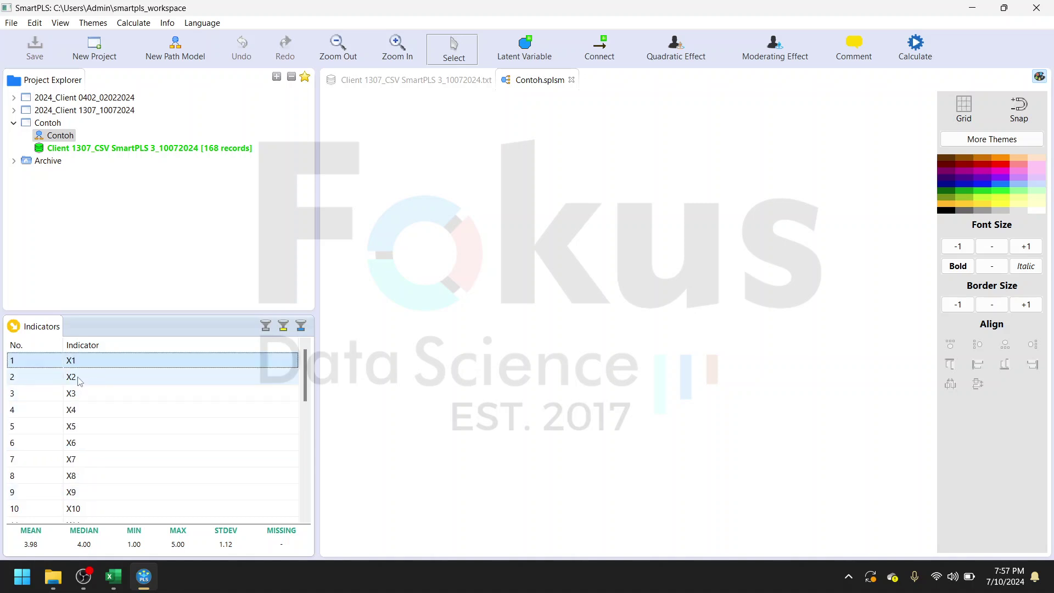
pyautogui.scroll(-4, 93, 449)
pyautogui.scroll(2, 94, 450)
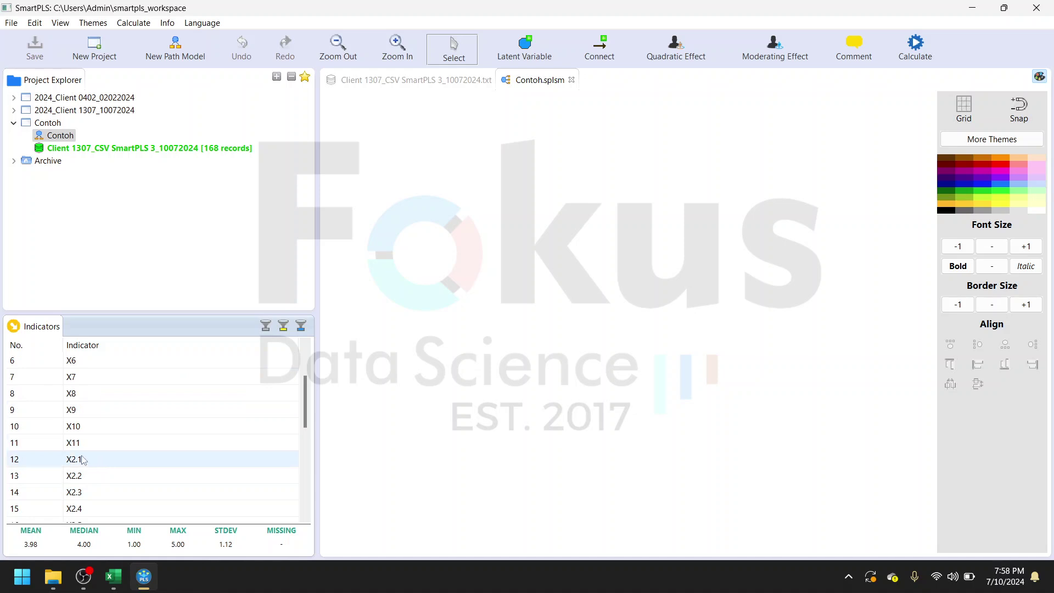
pyautogui.moveTo(88, 445); pyautogui.dragTo(126, 361)
pyautogui.moveTo(135, 414); pyautogui.dragTo(467, 248)
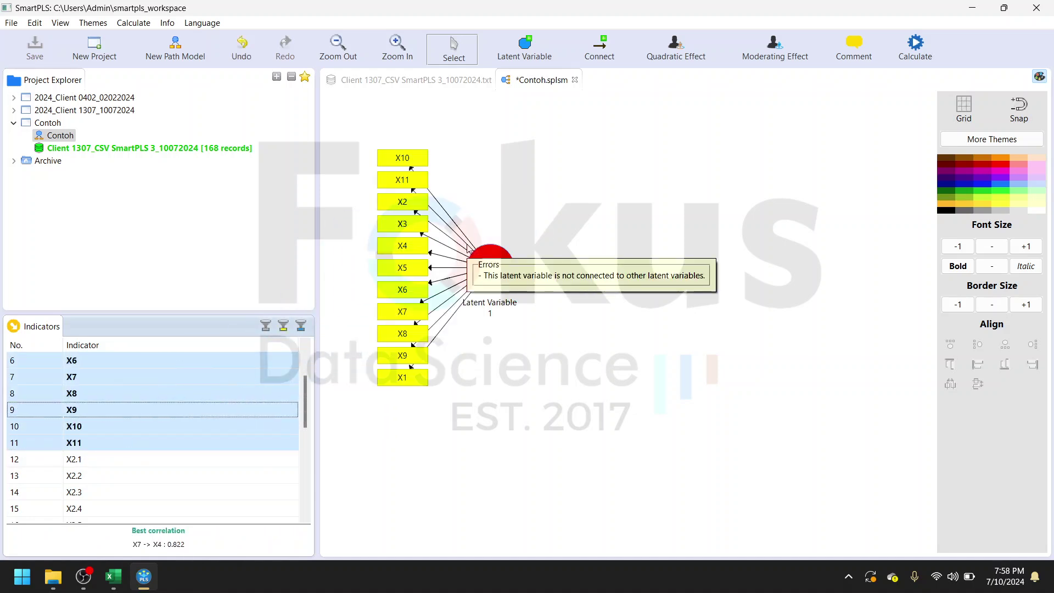
# Step: Add a second latent variable with indicators X2.1 through X2.7 below the first construct
pyautogui.click(214, 460)
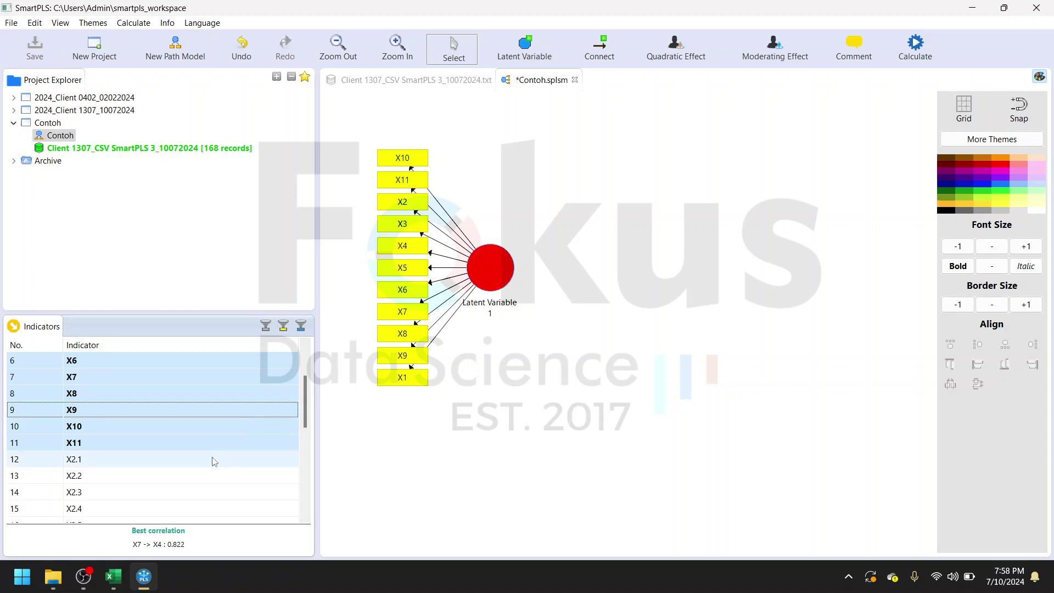
pyautogui.scroll(-3, 214, 462)
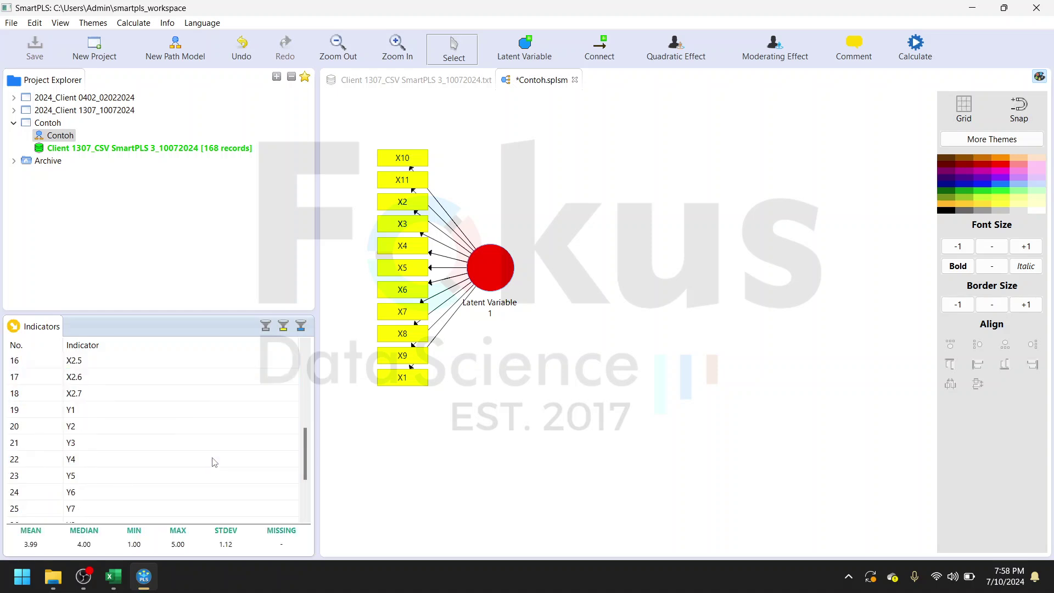
pyautogui.keyDown('shift'); pyautogui.click(217, 394); pyautogui.keyUp('shift')
pyautogui.moveTo(271, 374); pyautogui.dragTo(497, 428)
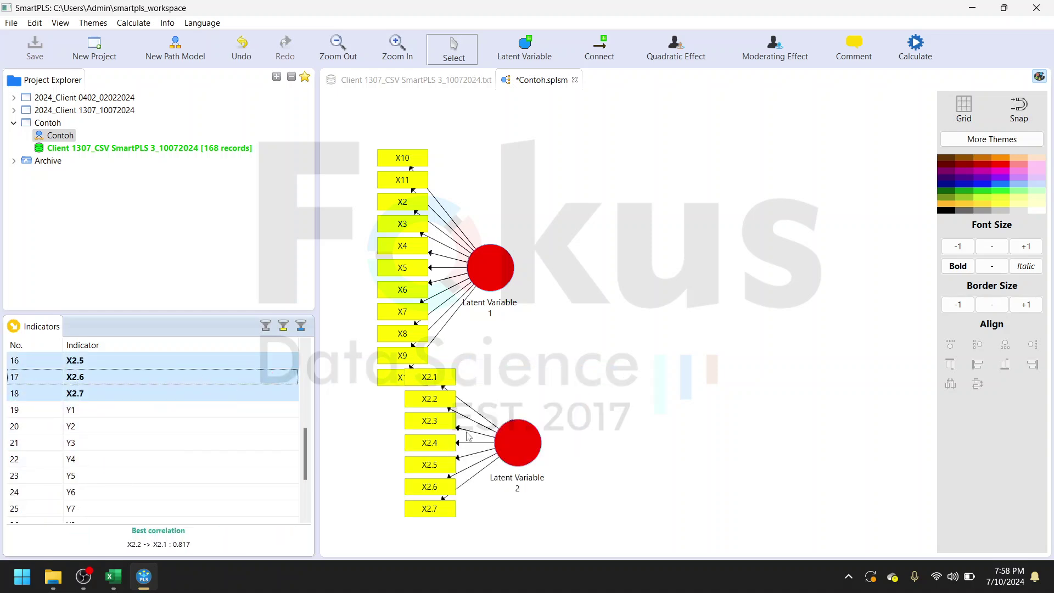
# Step: Add a third latent variable with indicators Y1 through Y13 beside the others and align its indicators to the right
pyautogui.scroll(-2, 220, 439)
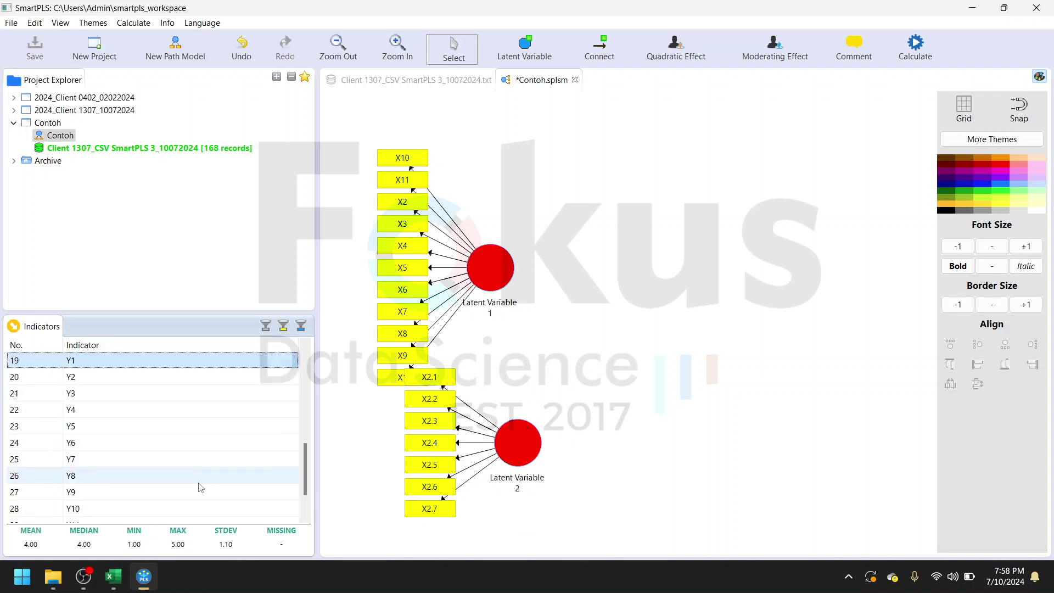
pyautogui.keyDown('shift'); pyautogui.click(203, 508); pyautogui.keyUp('shift')
pyautogui.moveTo(216, 462); pyautogui.dragTo(684, 337)
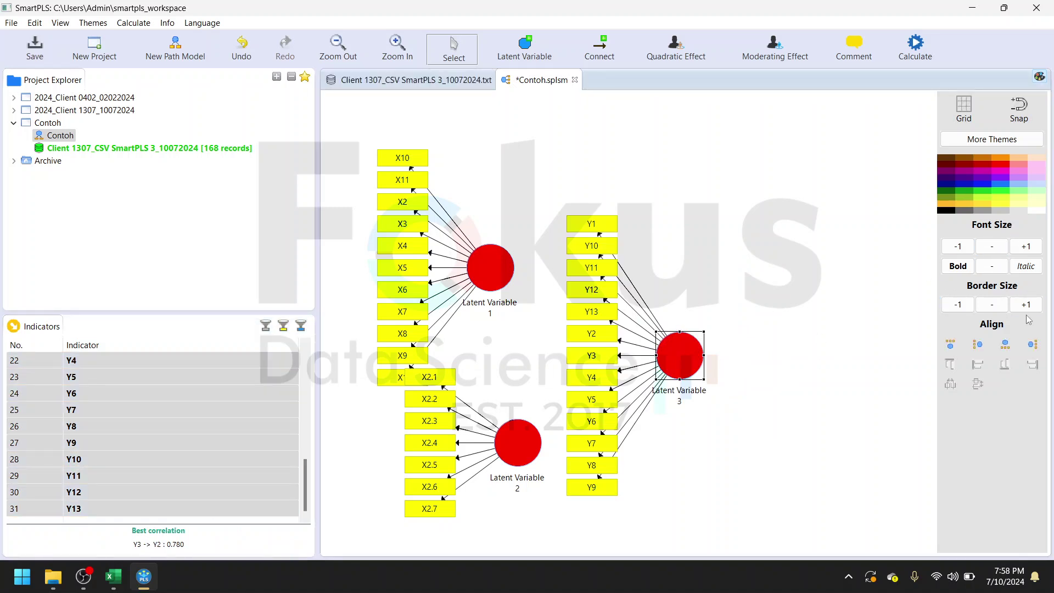
pyautogui.click(1032, 344)
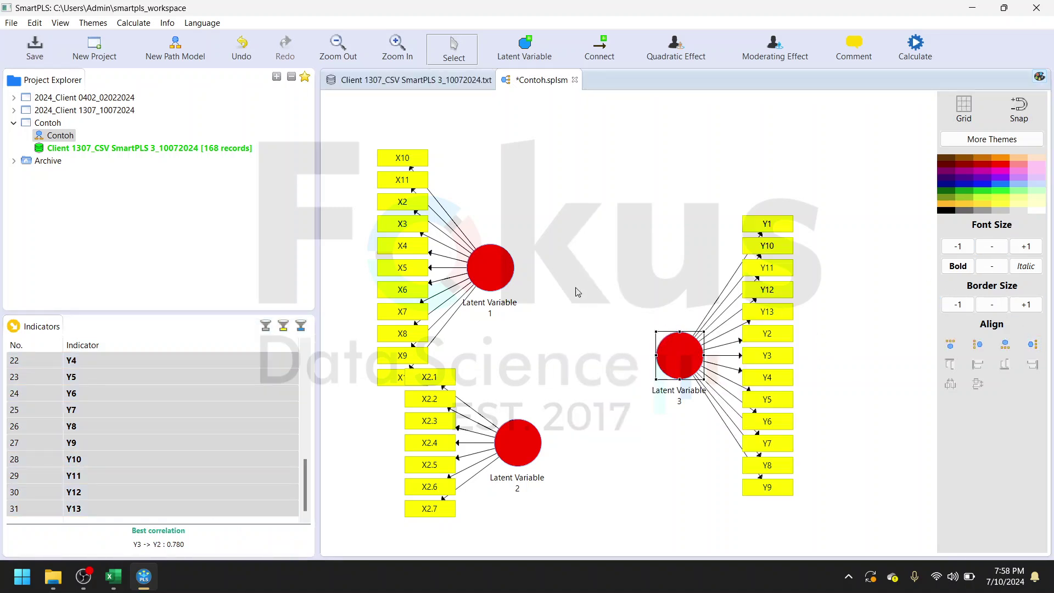
# Step: Reposition the three latent variables so the X constructs are stacked without overlap and the Y construct sits midway between them
pyautogui.moveTo(516, 274); pyautogui.dragTo(537, 241)
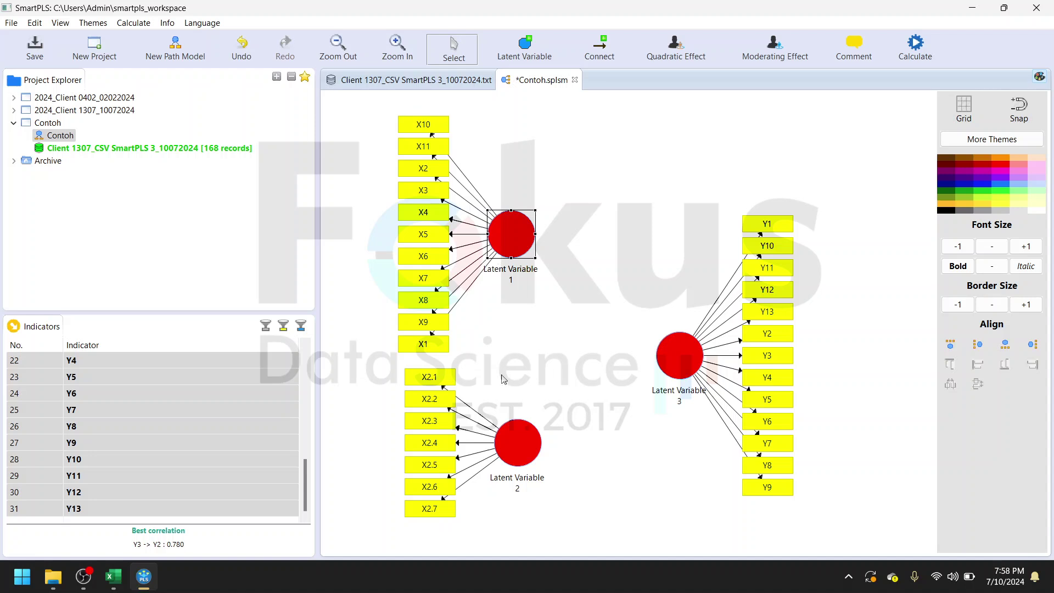
pyautogui.moveTo(516, 447); pyautogui.dragTo(513, 447)
pyautogui.moveTo(655, 365); pyautogui.dragTo(654, 351)
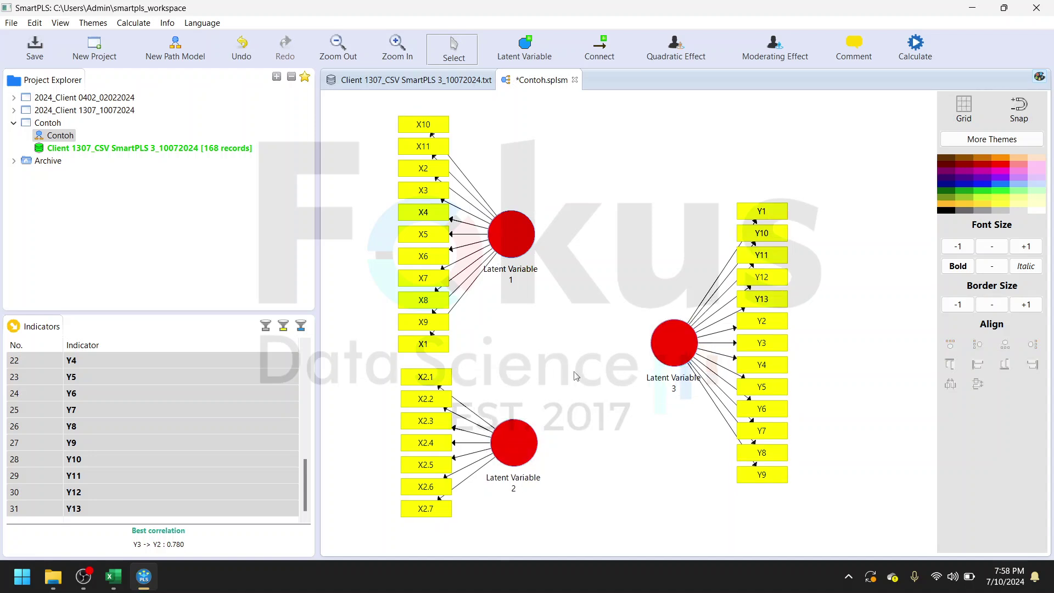
# Step: Copy the X1 variable name from the Excel data sheet and rename Latent Variable 1 in SmartPLS as X1 Reputasi Perusahaan
pyautogui.click(114, 577)
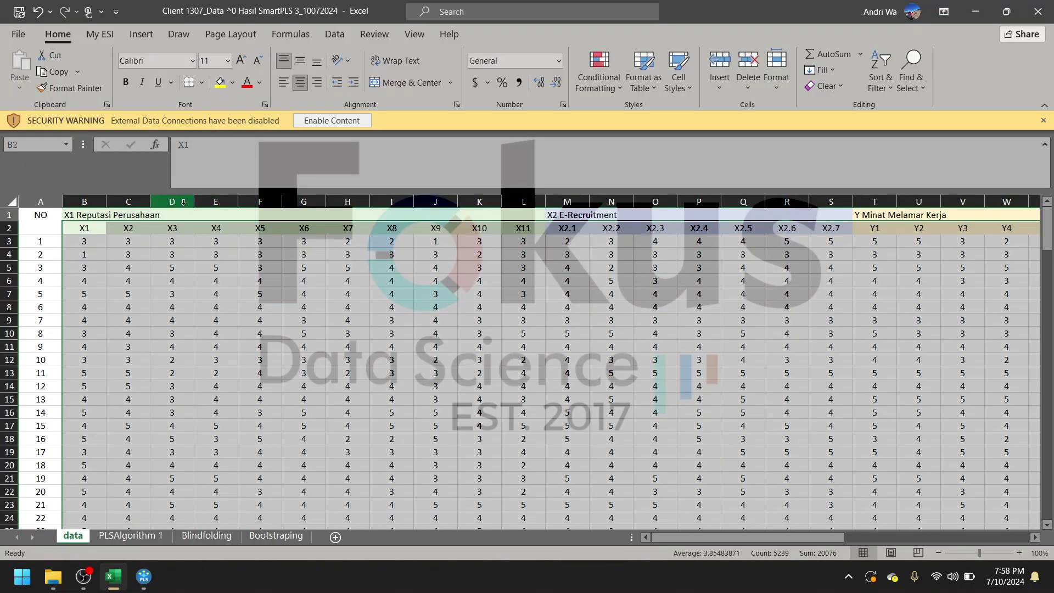
pyautogui.click(80, 214)
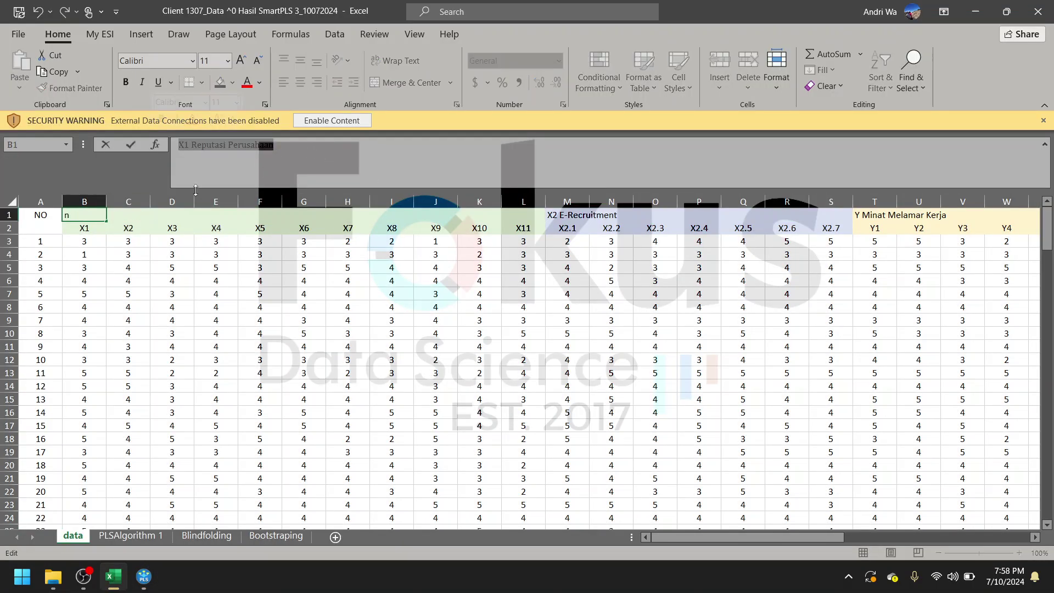
pyautogui.click(138, 575)
pyautogui.doubleClick(529, 248)
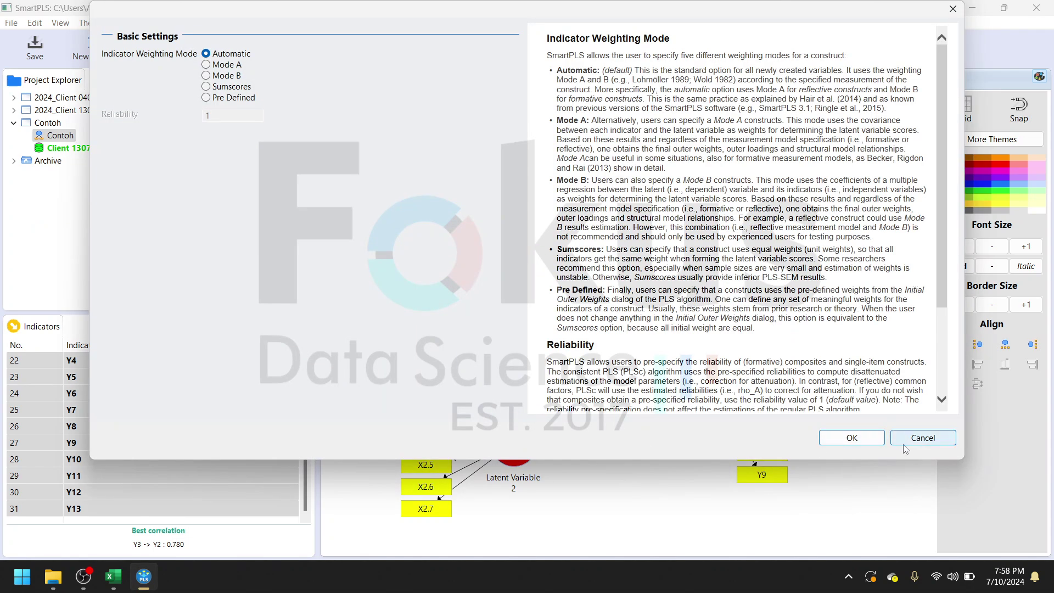
pyautogui.click(854, 439)
pyautogui.rightClick(528, 247)
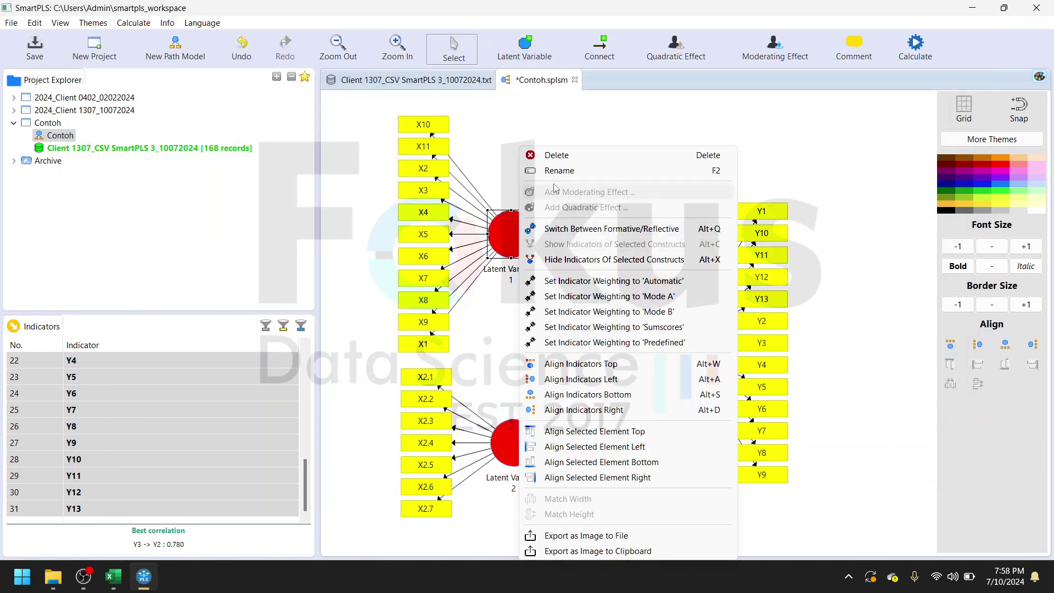
pyautogui.click(544, 170)
pyautogui.write('X1 Reputasi Perusahaan')
pyautogui.click(625, 349)
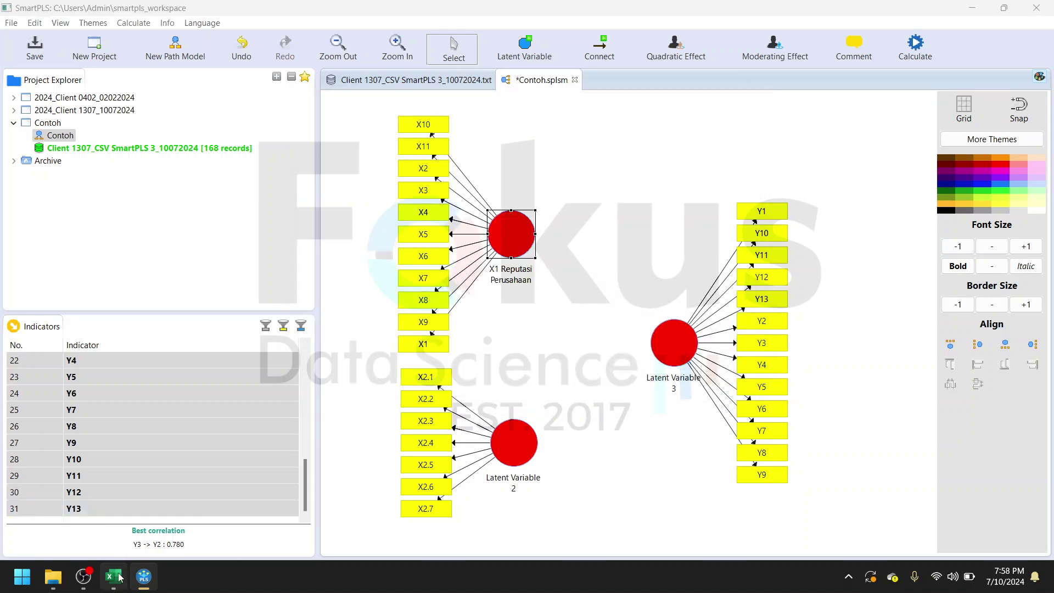
# Step: Copy the X2 variable name from the Excel data sheet and rename Latent Variable 2 in SmartPLS as X2 E-Recruitment
pyautogui.click(113, 577)
pyautogui.click(553, 215)
pyautogui.hotkey('ctrl', 'c')
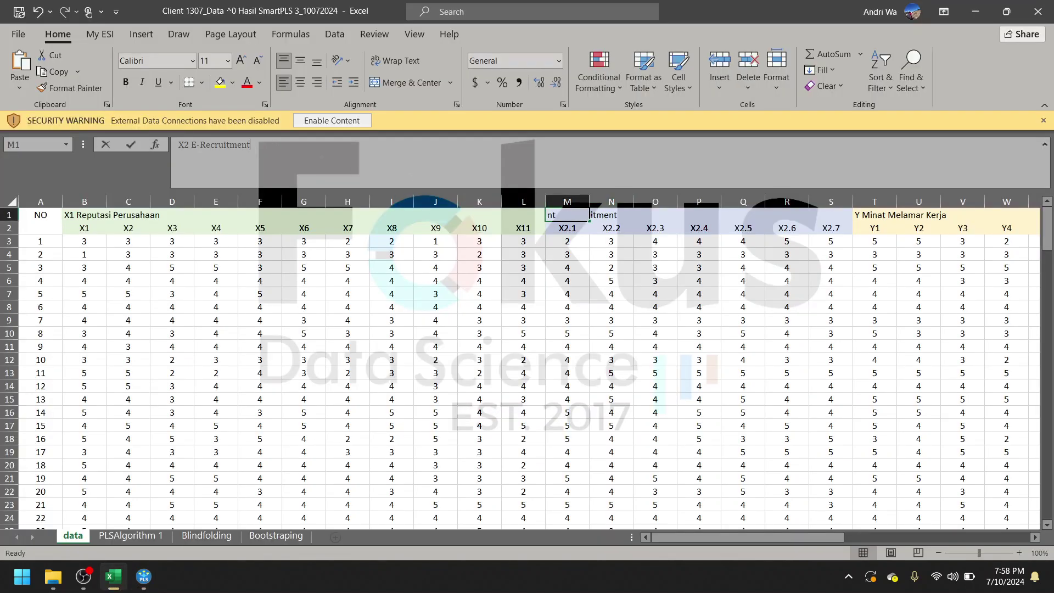
pyautogui.click(144, 576)
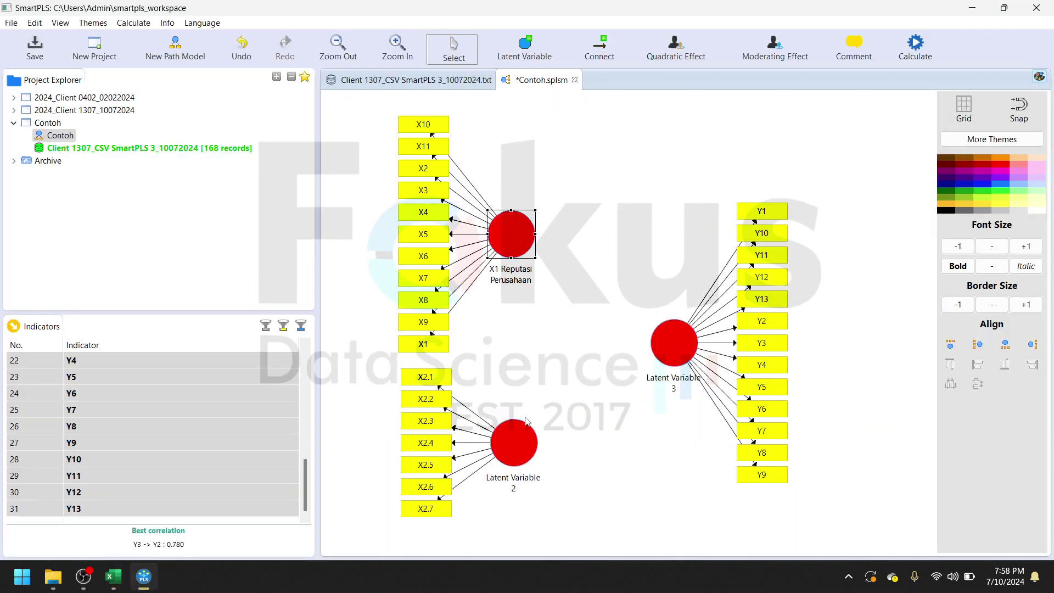
pyautogui.rightClick(519, 433)
pyautogui.click(598, 43)
pyautogui.hotkey('ctrl', 'v')
pyautogui.click(609, 346)
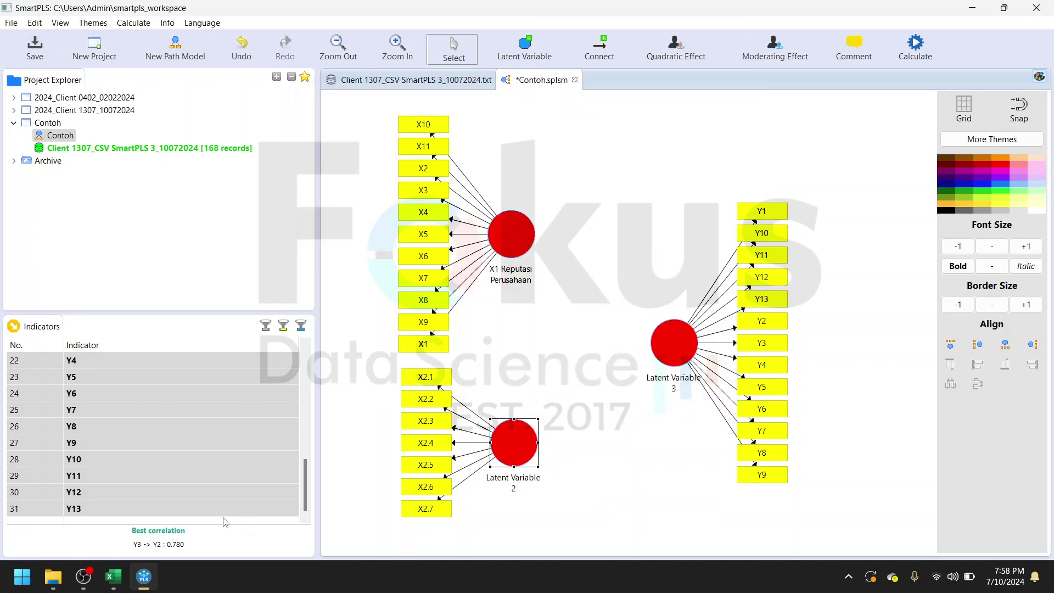
# Step: Copy the Y variable name from the Excel data sheet and rename Latent Variable 3 in SmartPLS as Y Minat Melamar Kerja
pyautogui.click(113, 577)
pyautogui.click(868, 215)
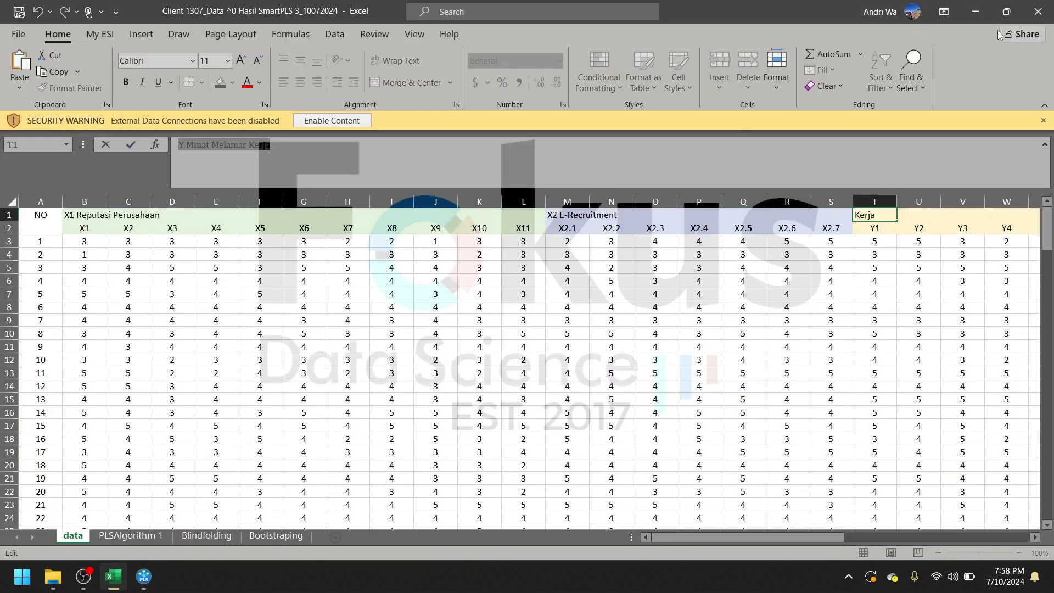
pyautogui.hotkey('alt', 'Tab')
pyautogui.rightClick(685, 349)
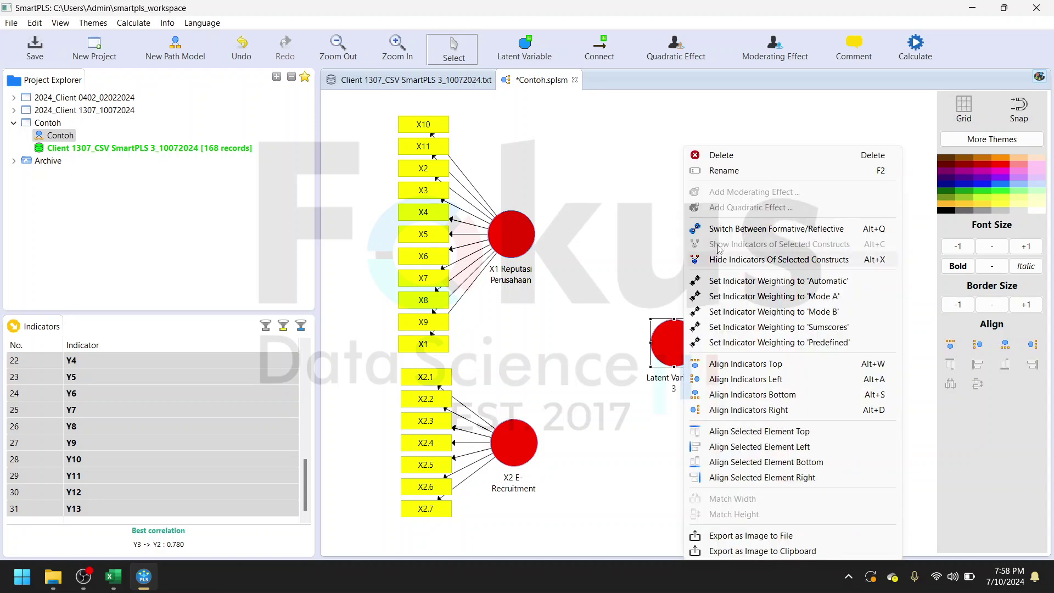
pyautogui.click(726, 171)
pyautogui.hotkey('ctrl', 'v')
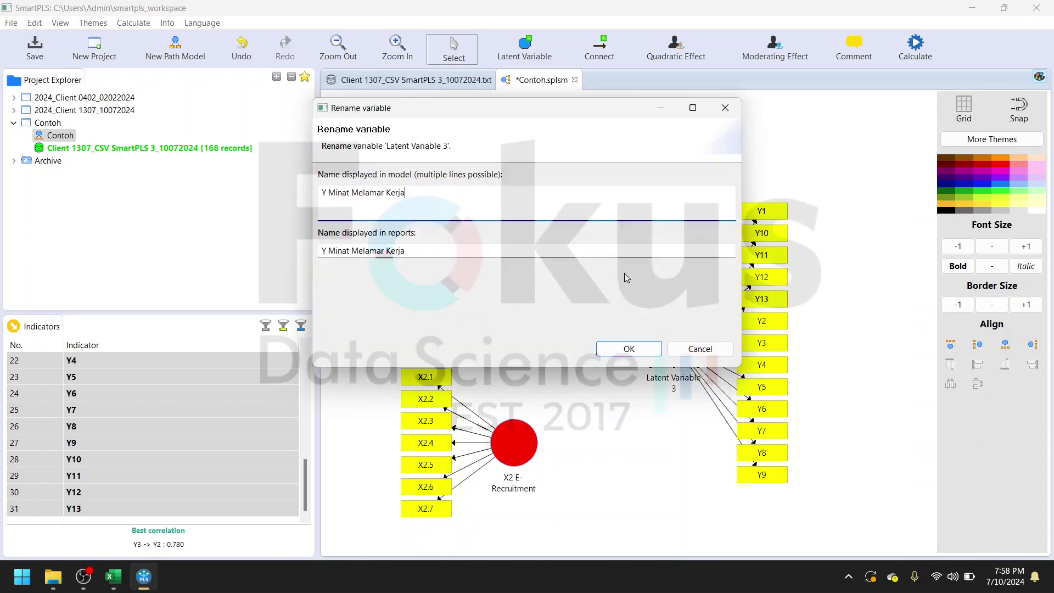
pyautogui.click(629, 349)
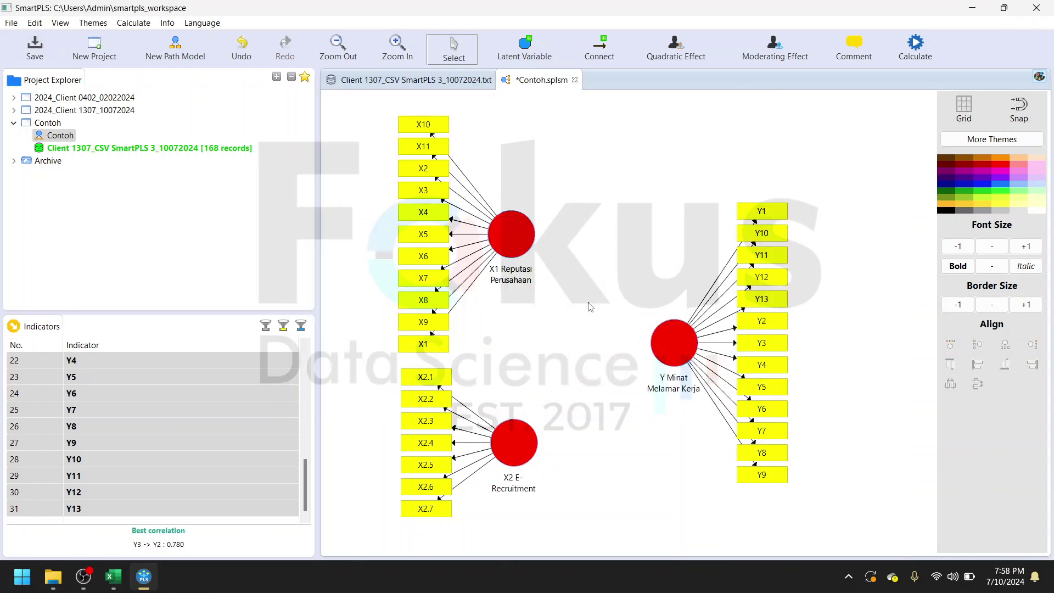
# Step: Connect X1 Reputasi Perusahaan and X2 E-Recruitment each to Y Minat Melamar Kerja with a path
pyautogui.click(604, 50)
pyautogui.click(513, 242)
pyautogui.click(664, 348)
pyautogui.click(514, 457)
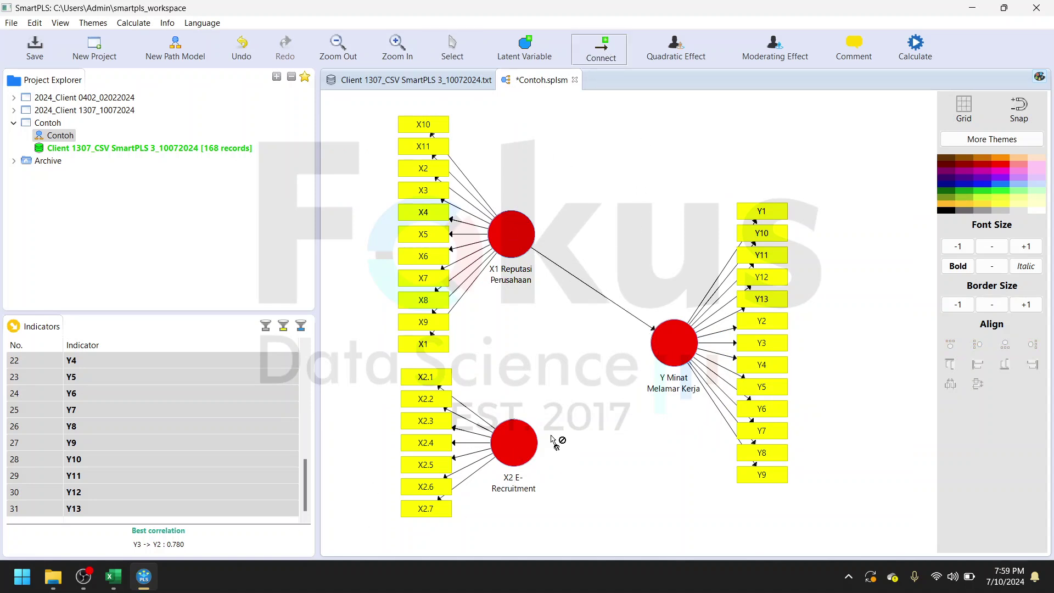
pyautogui.click(662, 360)
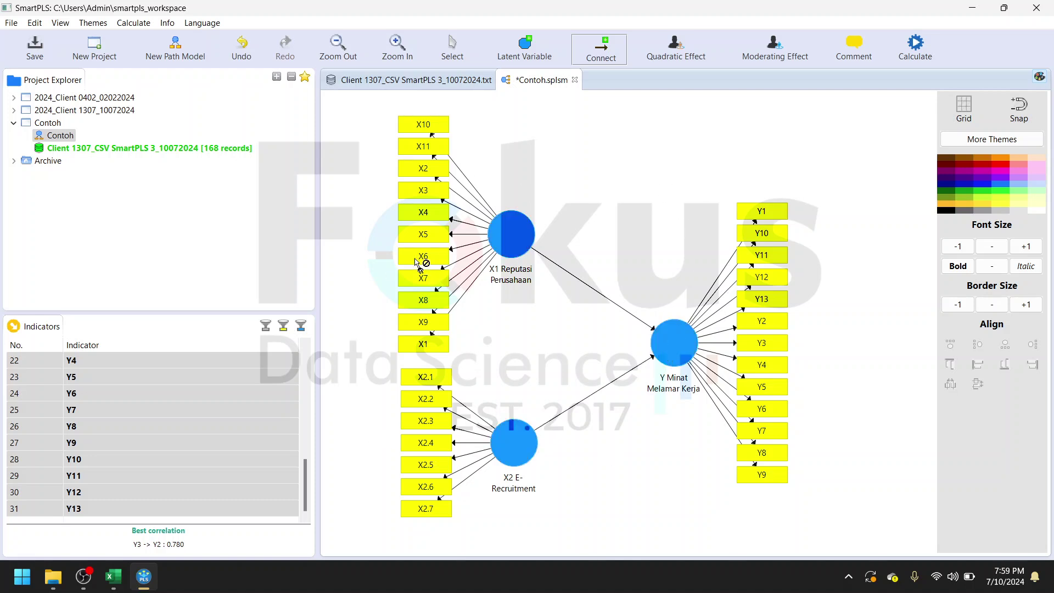
# Step: Save the Contoh path model and open the Interpretasi Hasil SmartPLS 3 Word document from File Explorer
pyautogui.click(40, 54)
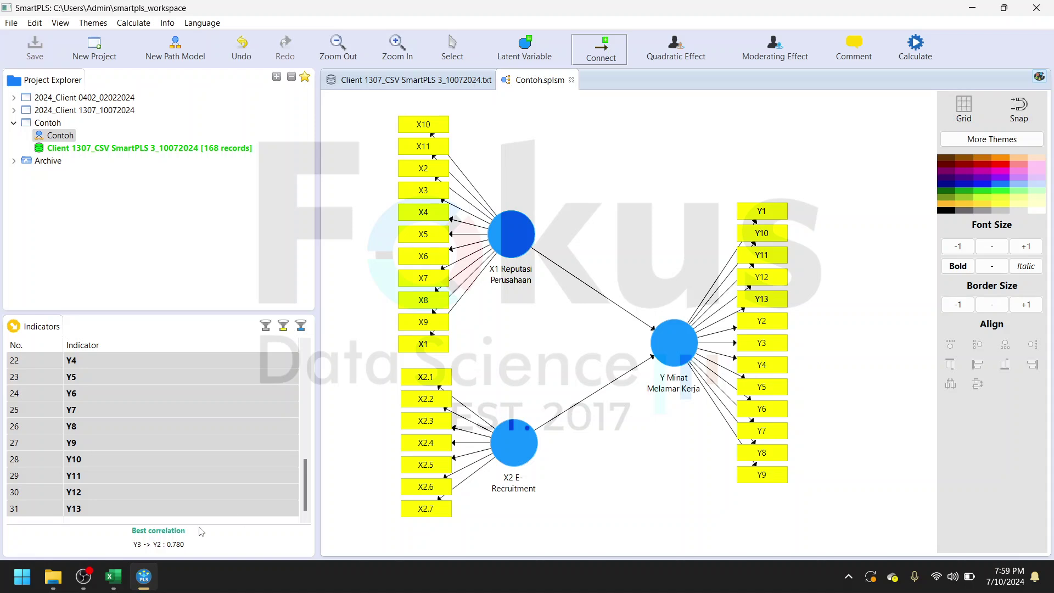
pyautogui.click(54, 577)
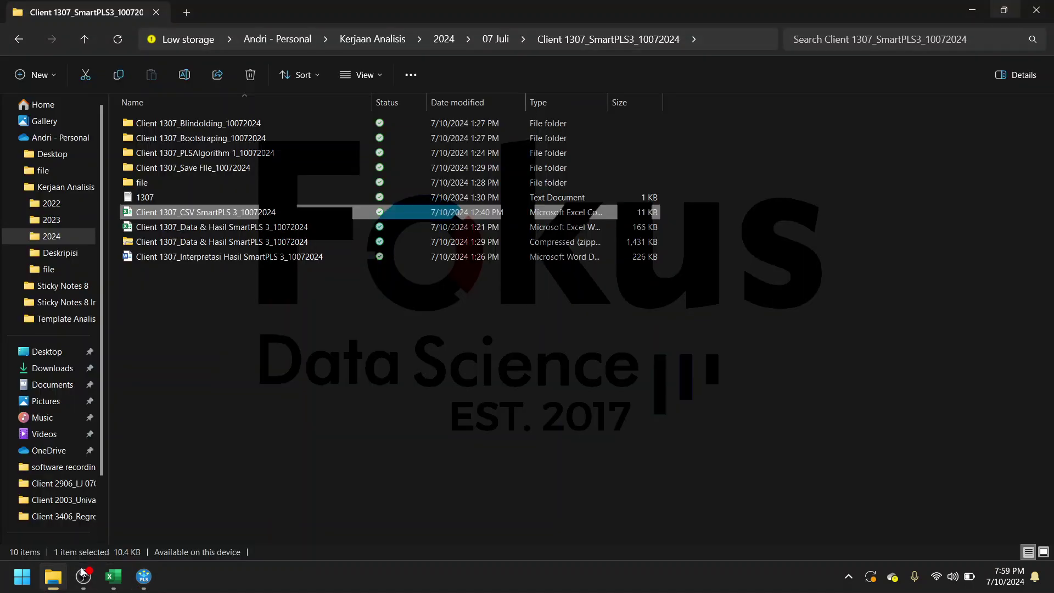
pyautogui.doubleClick(214, 262)
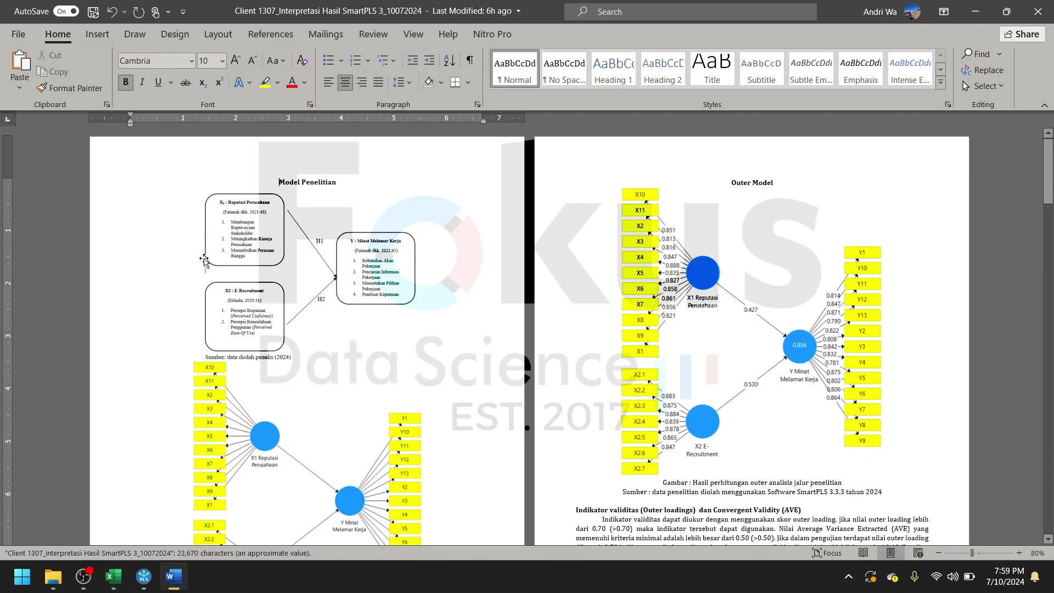
# Step: Review the Model Penelitian and Outer Model figures in the document, down to the outer loadings and AVE table
pyautogui.scroll(3, 522, 233)
pyautogui.scroll(-5, 522, 233)
pyautogui.scroll(-8, 521, 233)
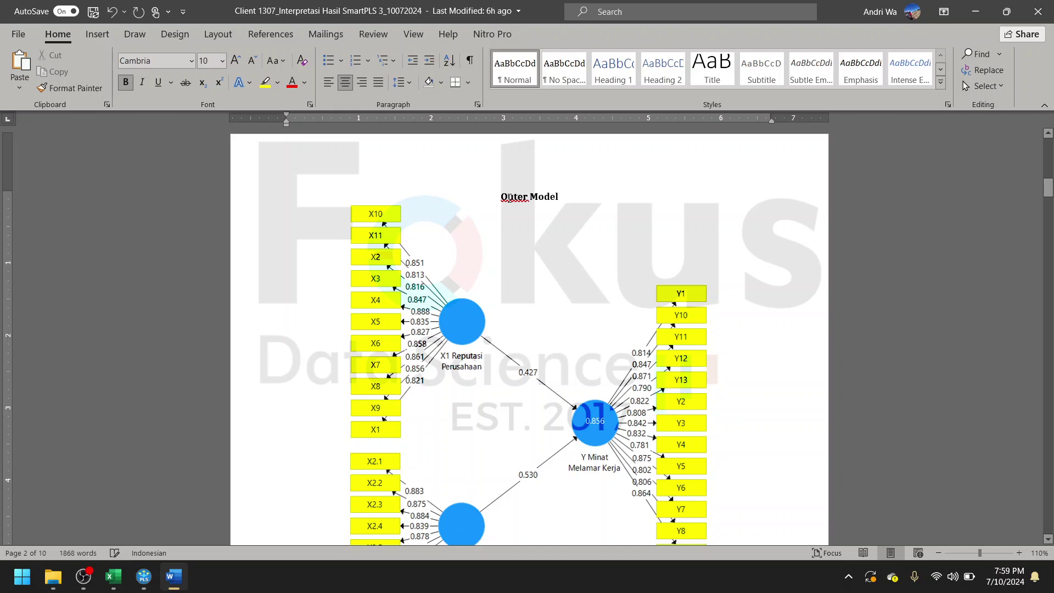
pyautogui.scroll(-3, 506, 213)
pyautogui.scroll(-4, 500, 208)
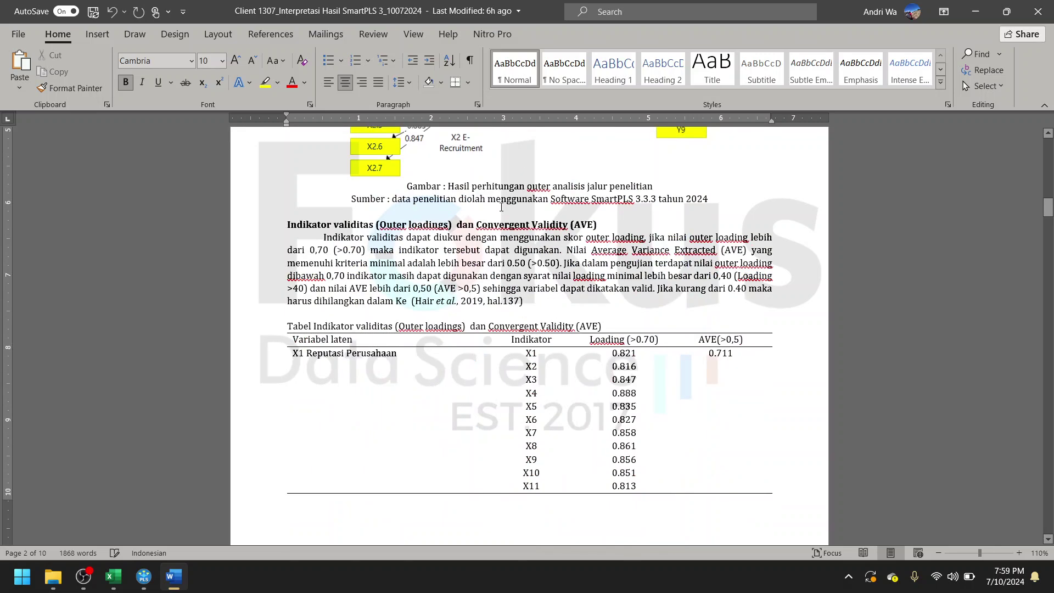
pyautogui.scroll(-3, 550, 311)
pyautogui.scroll(3, 549, 312)
pyautogui.scroll(-2, 524, 289)
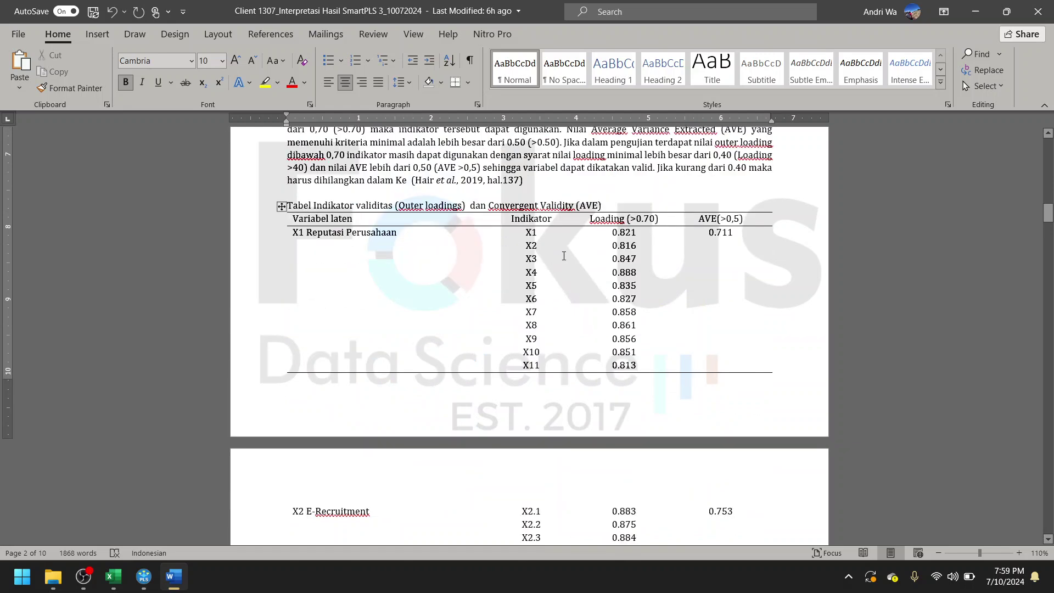
# Step: Examine the Indikator, Loading (>0.70) and AVE (>0,5) columns of the validity table for X1 Reputasi Perusahaan
pyautogui.doubleClick(590, 219)
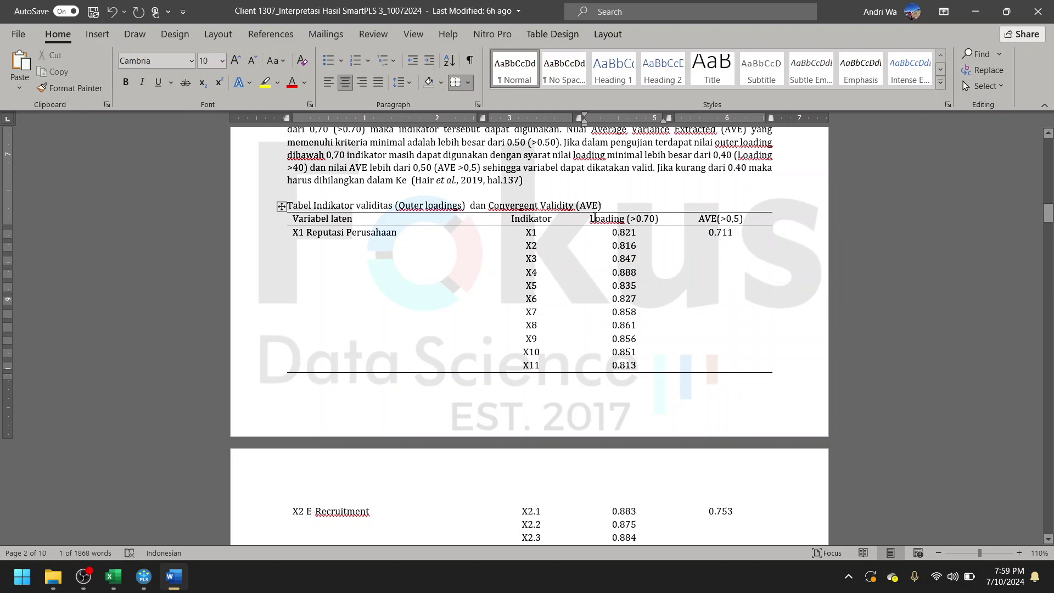
pyautogui.click(705, 219)
pyautogui.doubleClick(538, 230)
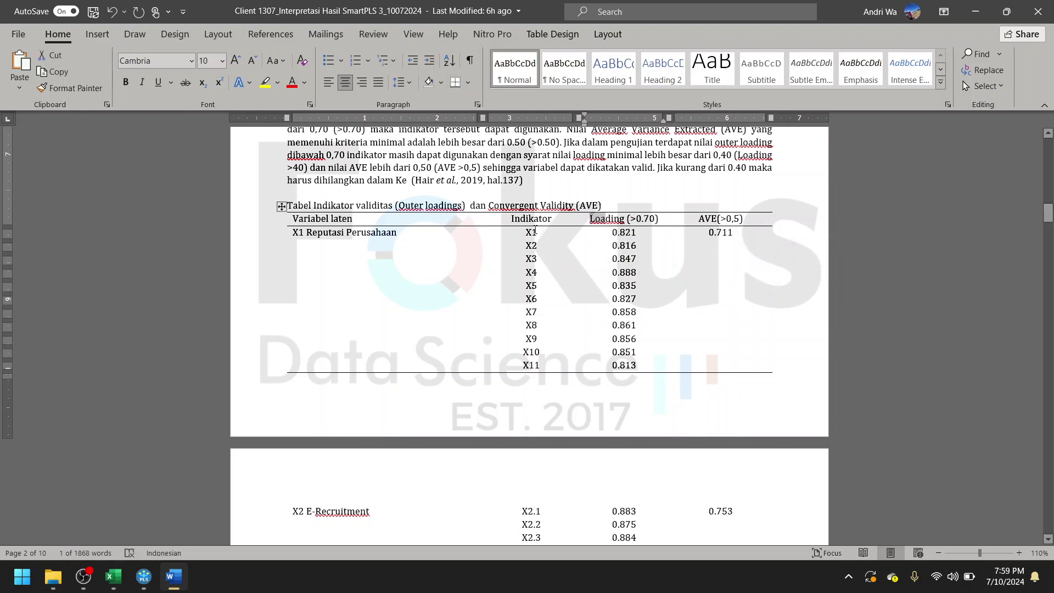
pyautogui.moveTo(526, 231); pyautogui.dragTo(531, 339)
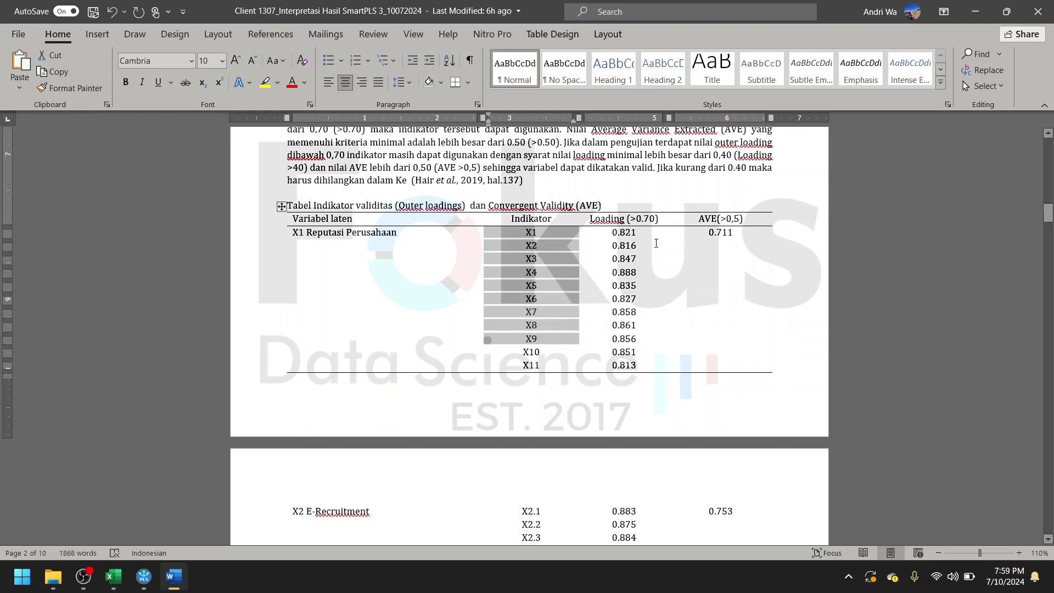
pyautogui.click(689, 222)
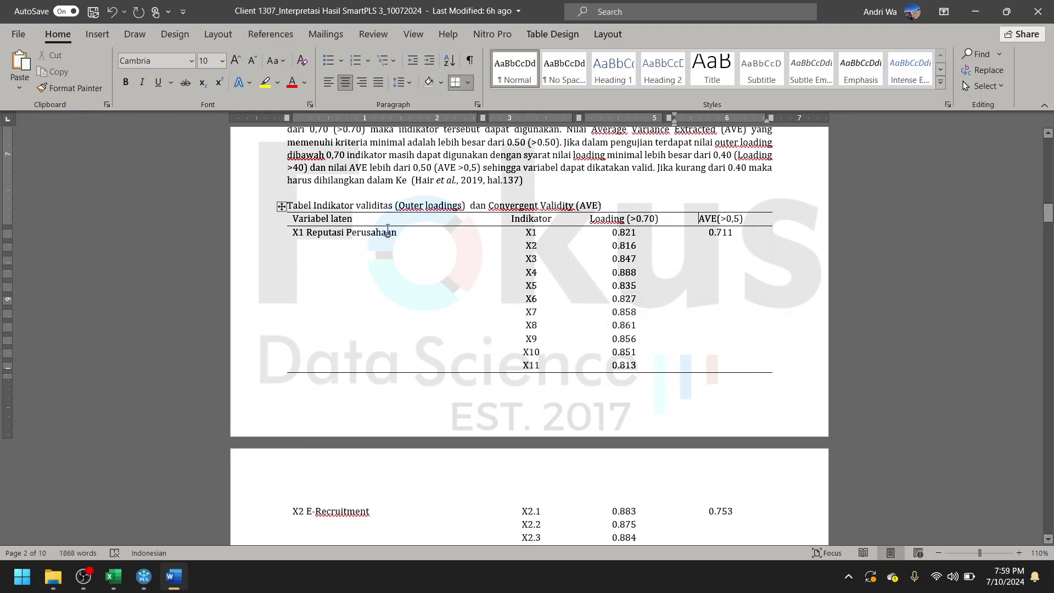
pyautogui.tripleClick(299, 233)
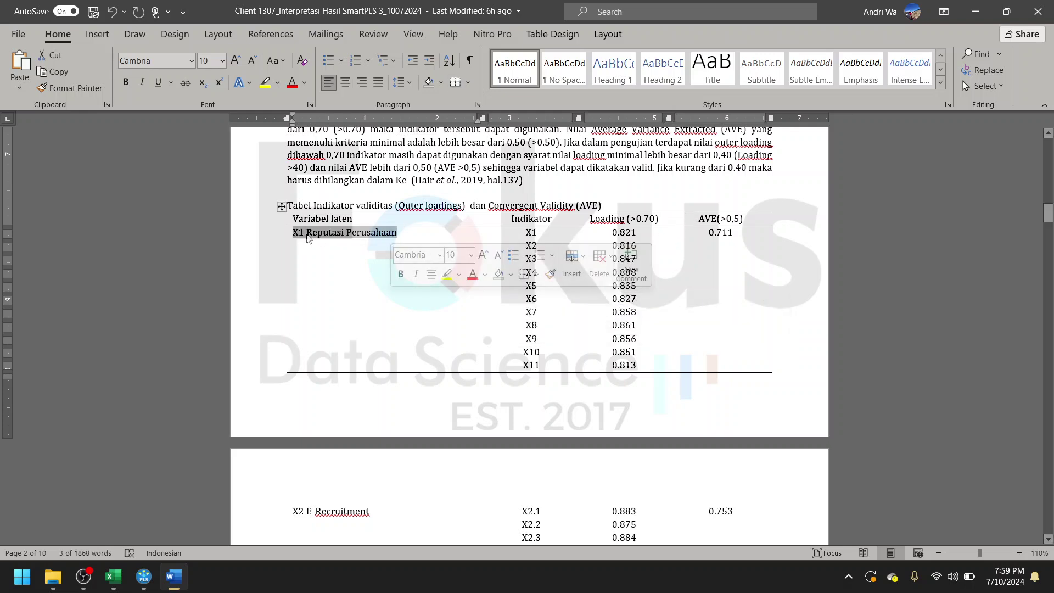
pyautogui.click(526, 233)
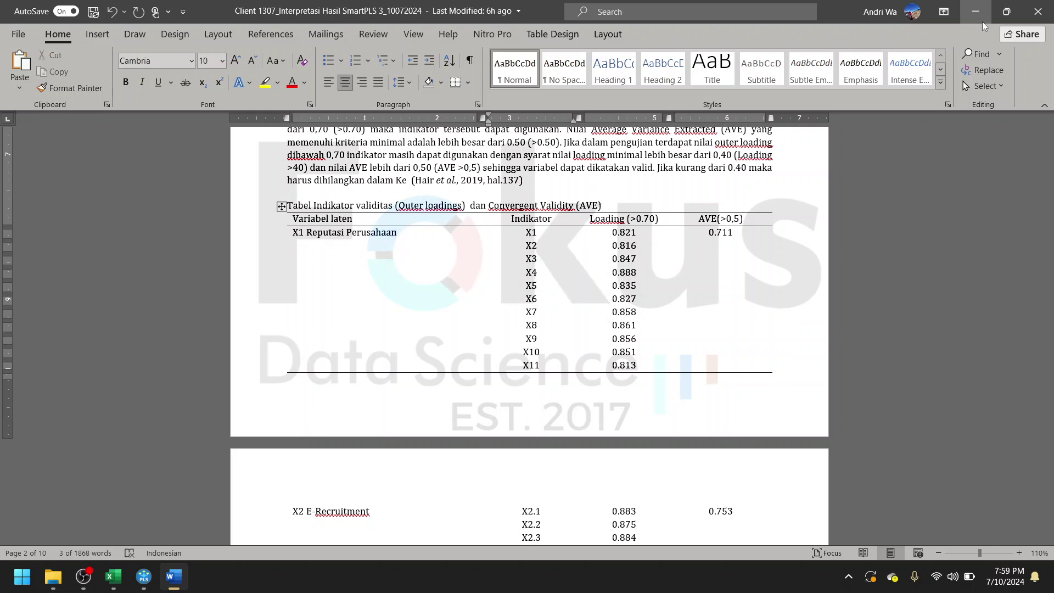
# Step: Switch to SmartPLS and run the PLS Algorithm on the Contoh path model
pyautogui.click(980, 22)
pyautogui.click(143, 577)
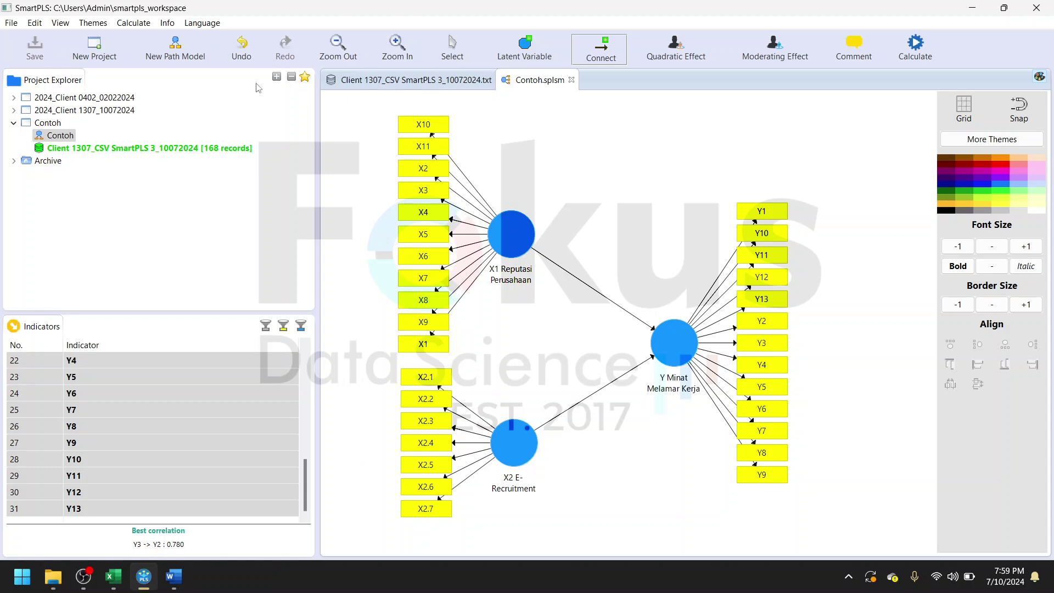
pyautogui.click(137, 24)
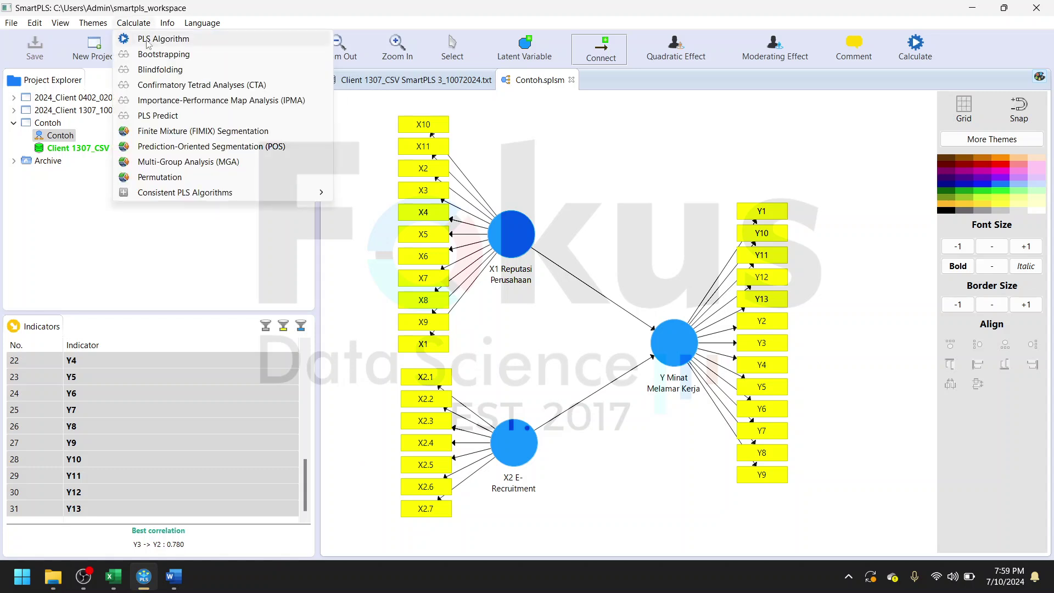
pyautogui.click(147, 43)
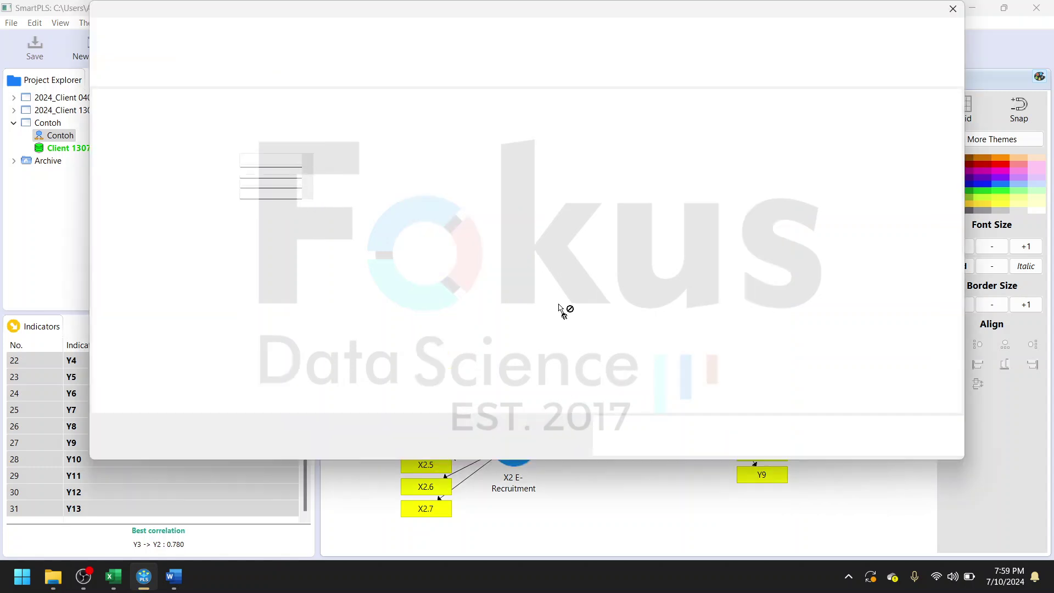
pyautogui.click(877, 441)
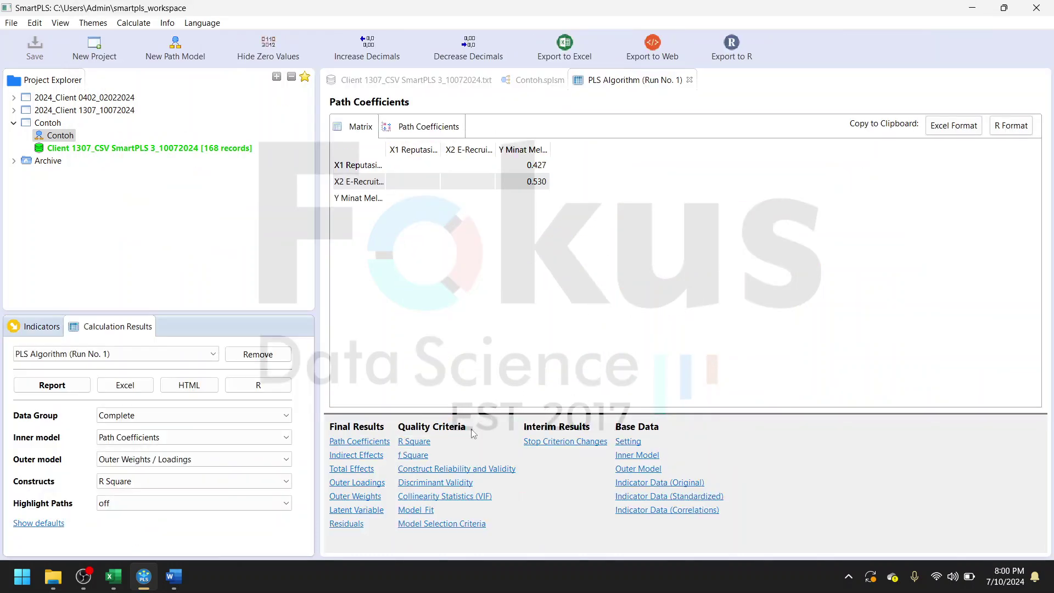
# Step: Display the Outer Loadings matrix, widen its latent variable columns and examine the loadings of all indicators
pyautogui.click(371, 485)
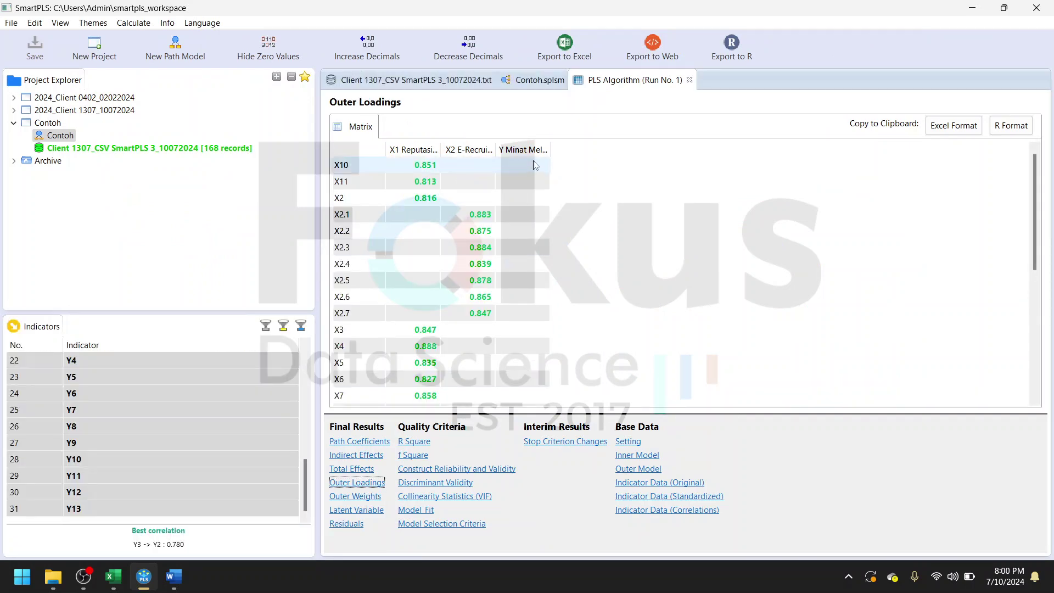
pyautogui.moveTo(551, 151); pyautogui.dragTo(609, 156)
pyautogui.click(588, 158)
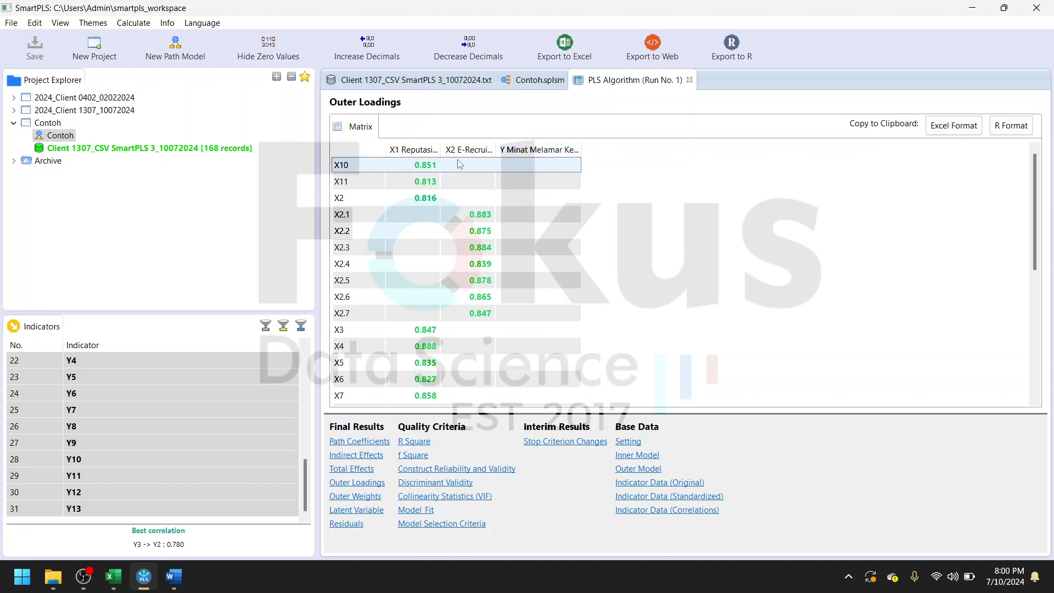
pyautogui.moveTo(440, 151); pyautogui.dragTo(525, 150)
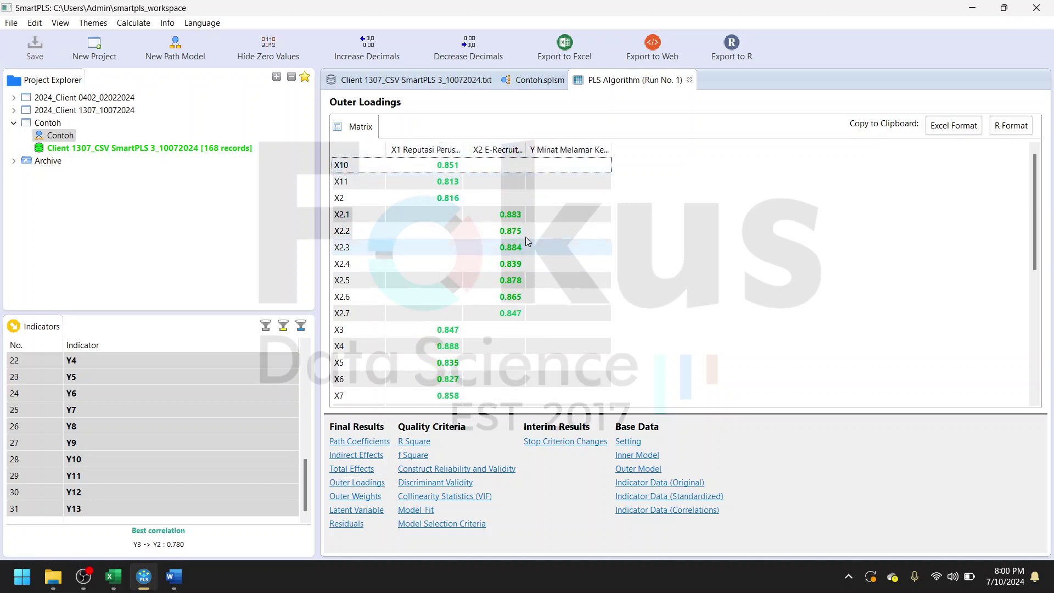
pyautogui.scroll(-5, 466, 243)
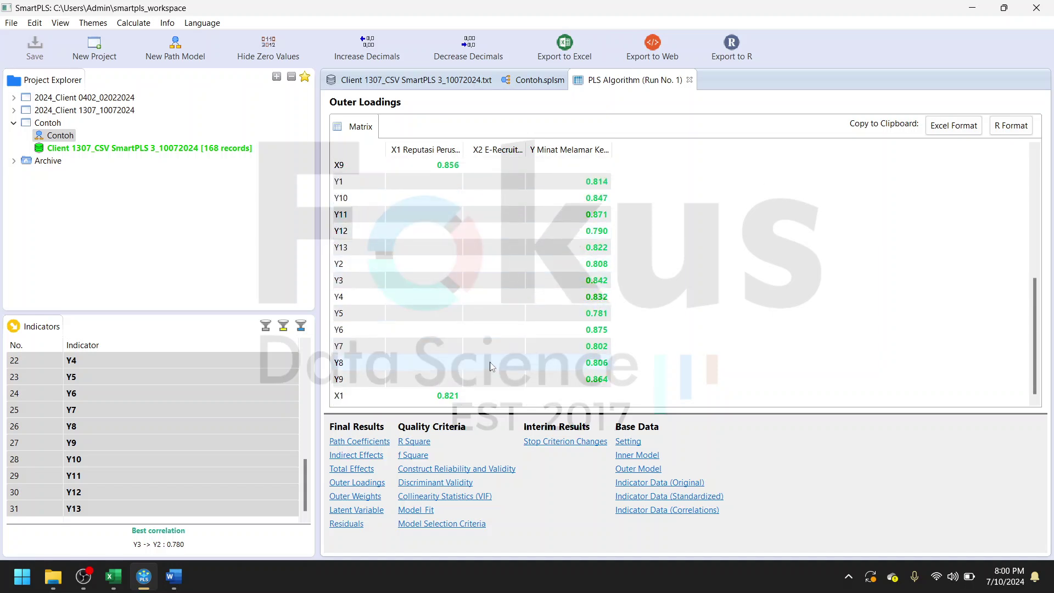
pyautogui.scroll(5, 492, 367)
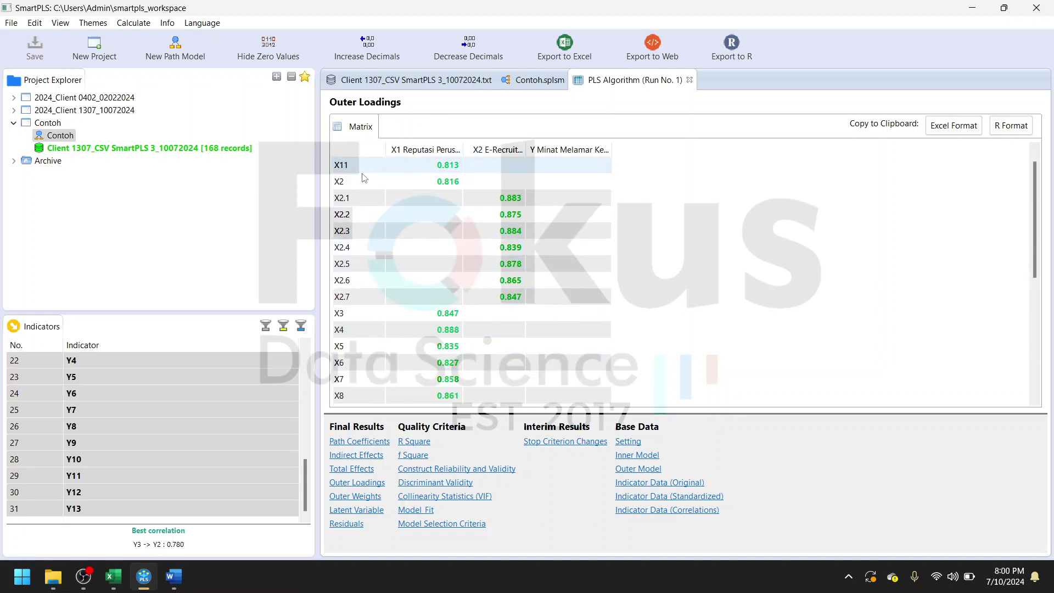
pyautogui.scroll(-5, 360, 360)
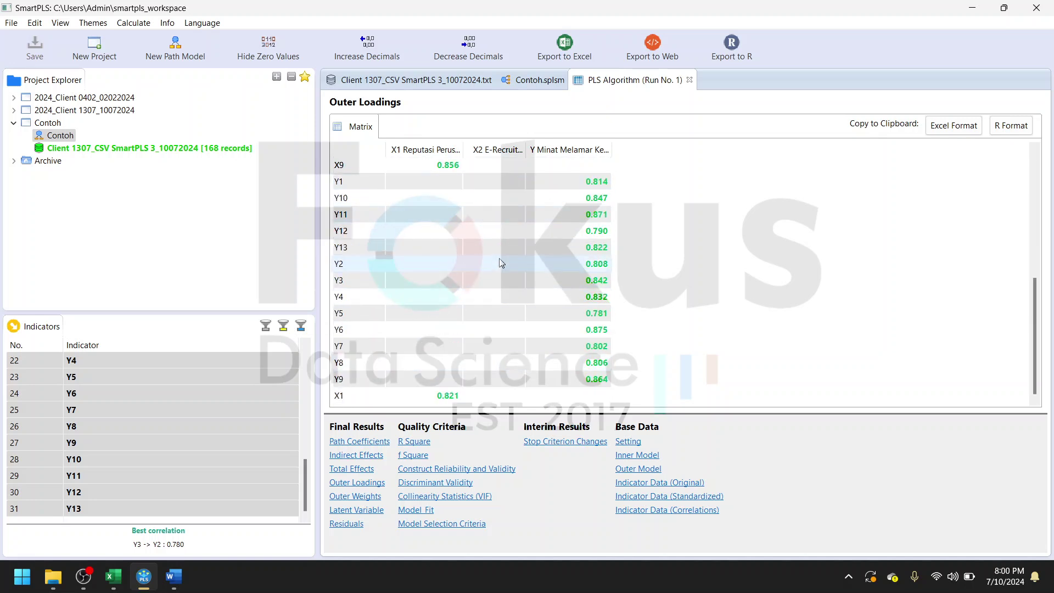
# Step: Display the Construct Reliability and Validity matrix and widen its columns so the full criterion names can be read
pyautogui.click(509, 472)
pyautogui.moveTo(616, 150); pyautogui.dragTo(688, 150)
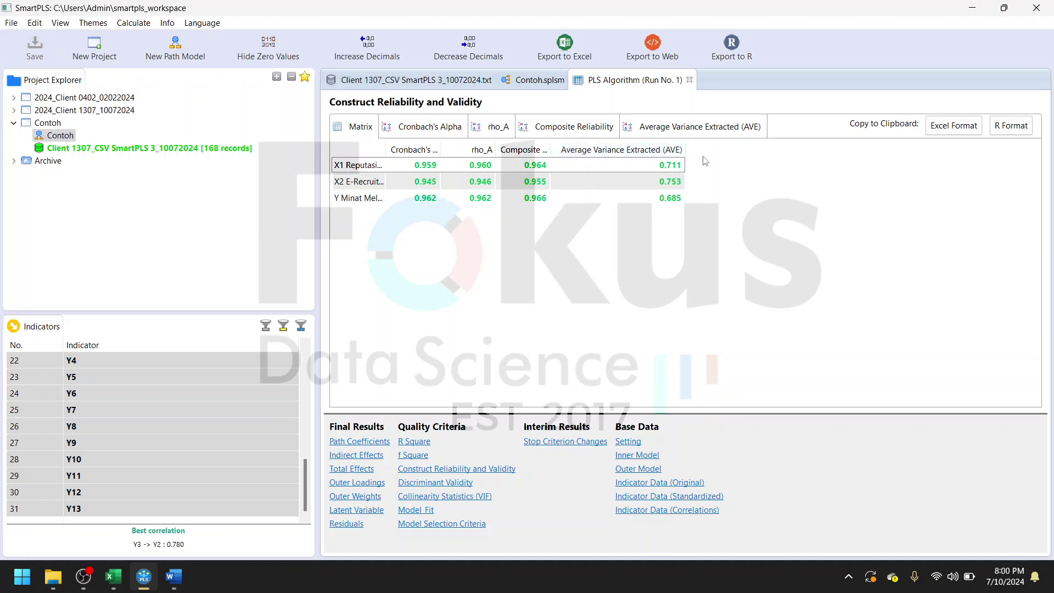
pyautogui.doubleClick(441, 150)
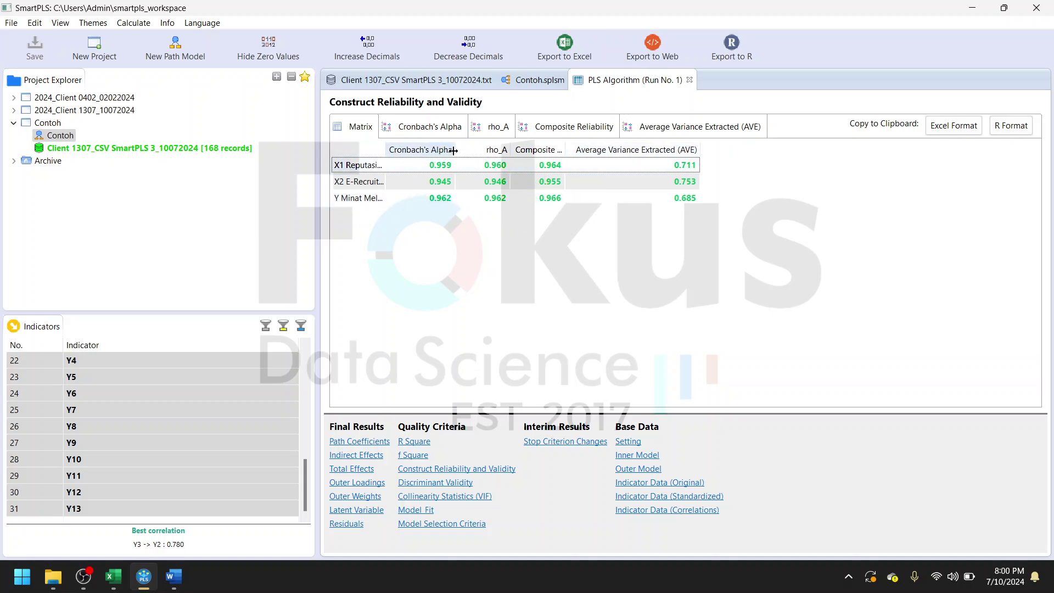
pyautogui.doubleClick(572, 149)
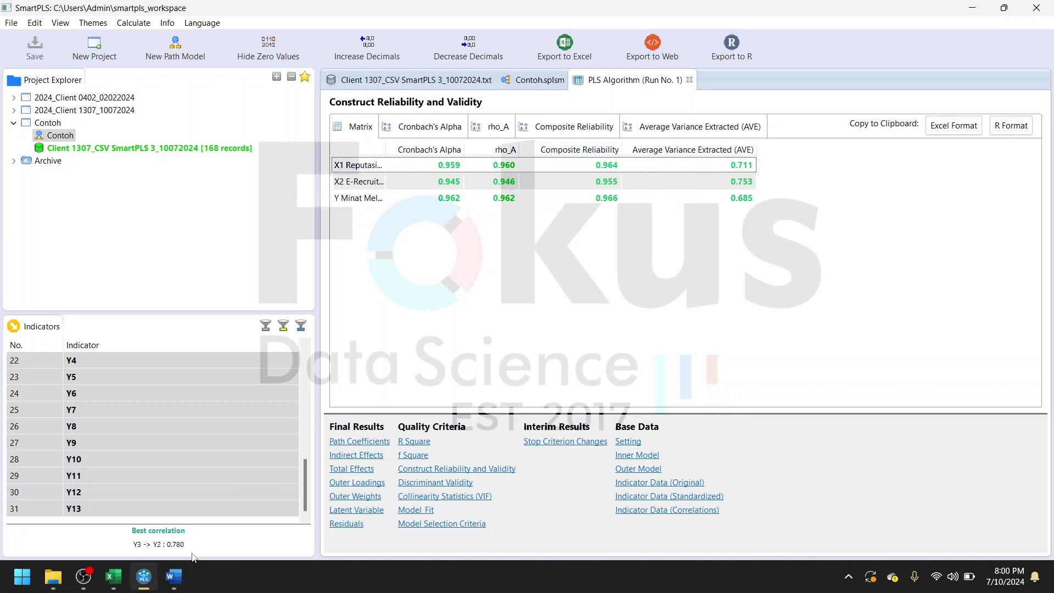
# Step: Switch to Word and examine the Cronbach's Alpha and Composite Reliability columns of the Construk Reliability table
pyautogui.click(170, 576)
pyautogui.scroll(-15, 593, 357)
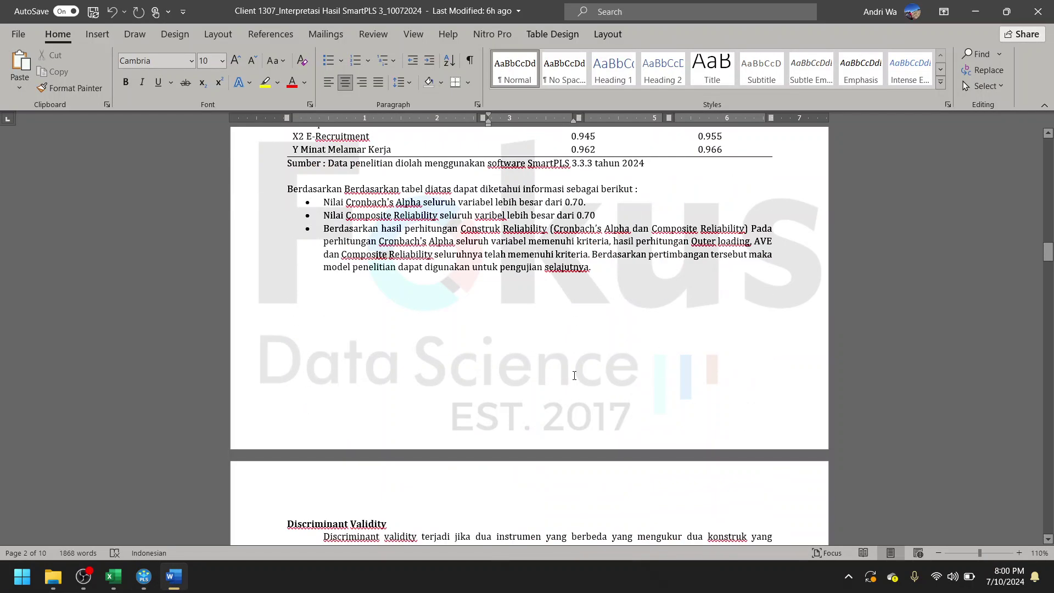
pyautogui.moveTo(549, 297); pyautogui.dragTo(584, 330)
pyautogui.moveTo(708, 291); pyautogui.dragTo(711, 331)
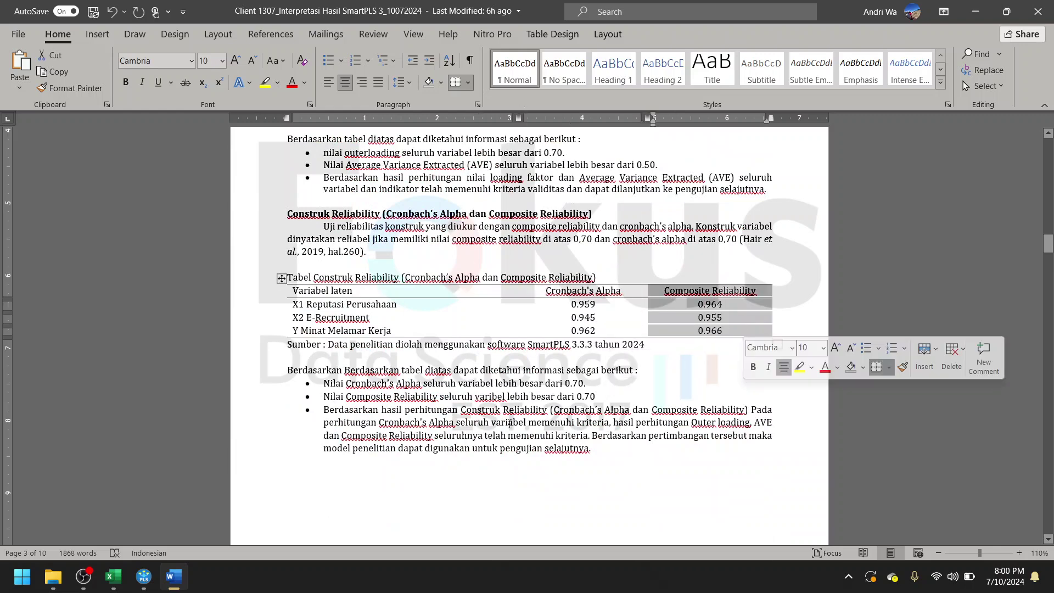
# Step: Return to SmartPLS and widen the variable name column of the Construct Reliability and Validity matrix
pyautogui.click(114, 576)
pyautogui.click(142, 583)
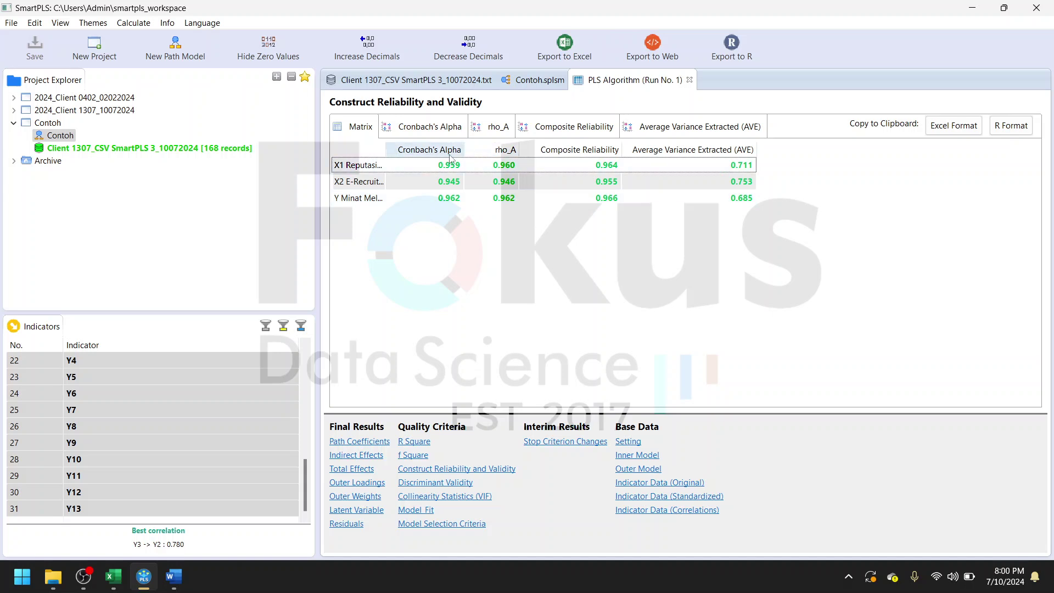
pyautogui.moveTo(383, 148); pyautogui.dragTo(412, 148)
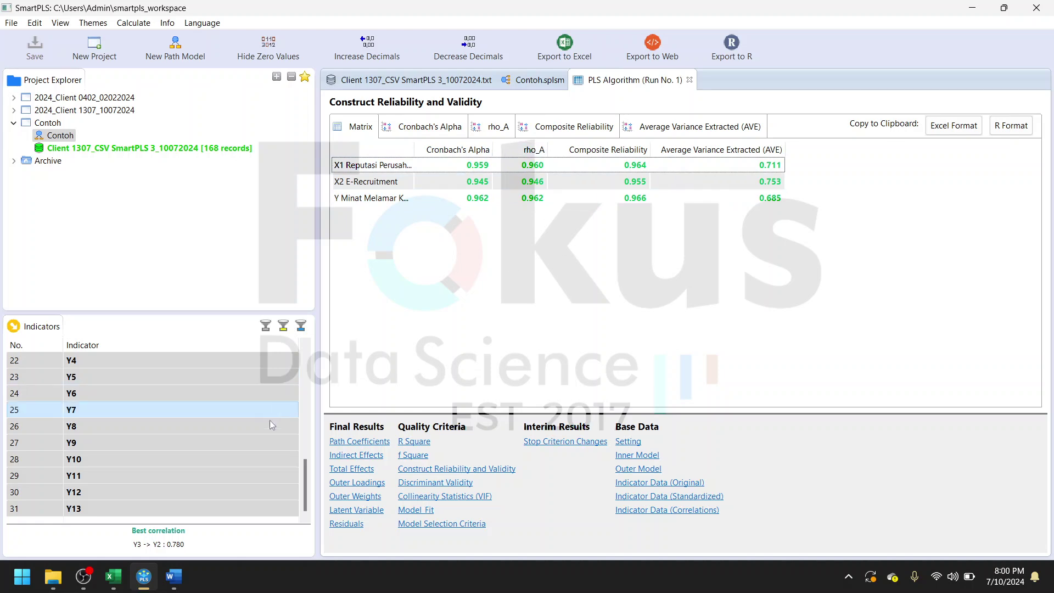
# Step: Switch to Word and read the reliability conclusions, the Discriminant Validity explanation and the Cross loading section
pyautogui.click(173, 577)
pyautogui.scroll(-5, 506, 345)
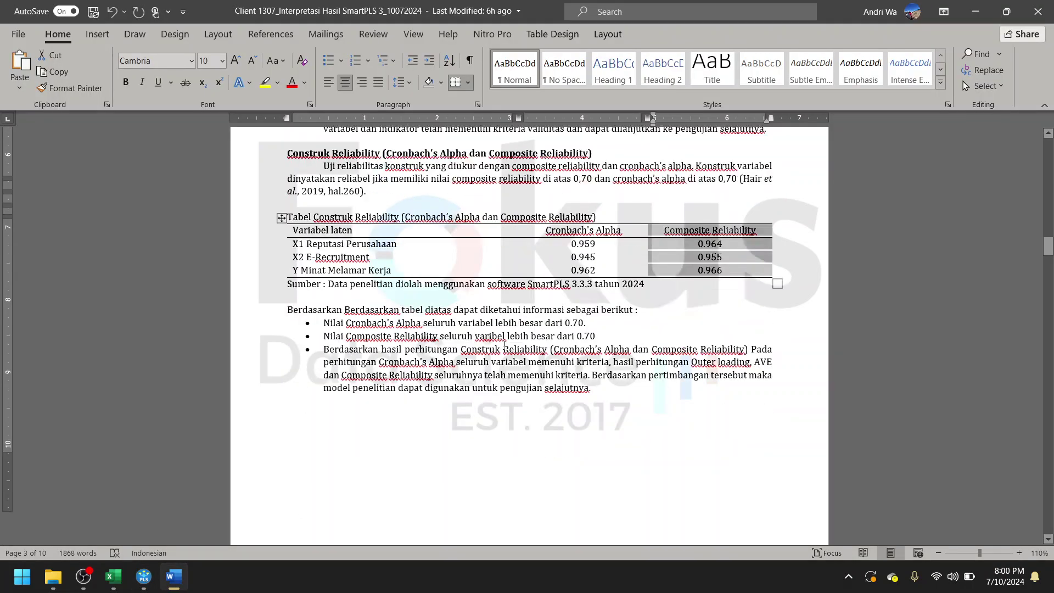
pyautogui.click(425, 199)
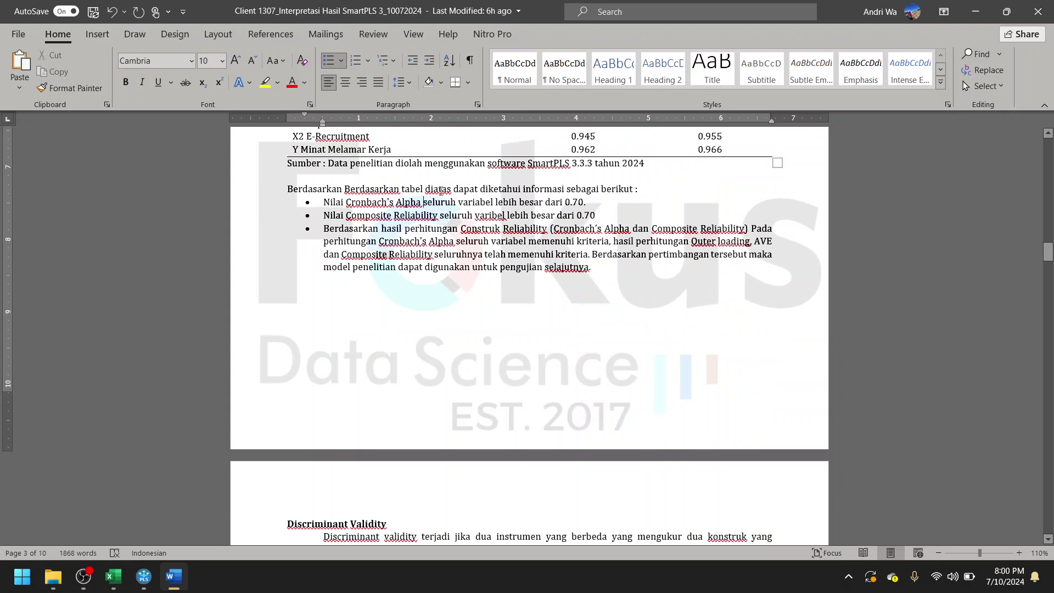
pyautogui.scroll(-10, 442, 247)
pyautogui.scroll(3, 385, 241)
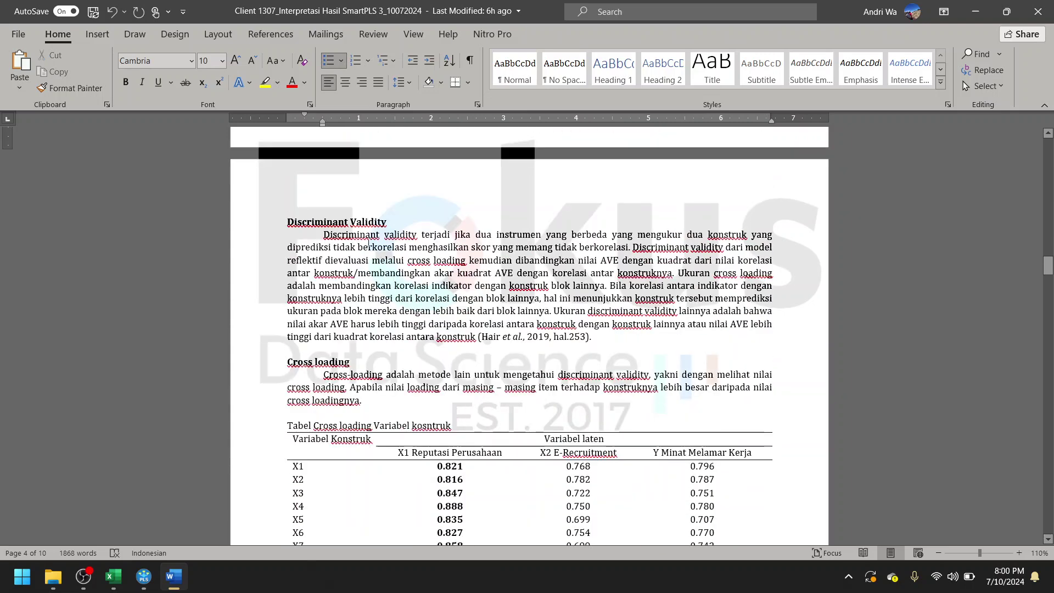
pyautogui.click(319, 228)
pyautogui.moveTo(288, 222); pyautogui.dragTo(394, 299)
pyautogui.scroll(-3, 362, 277)
pyautogui.click(362, 277)
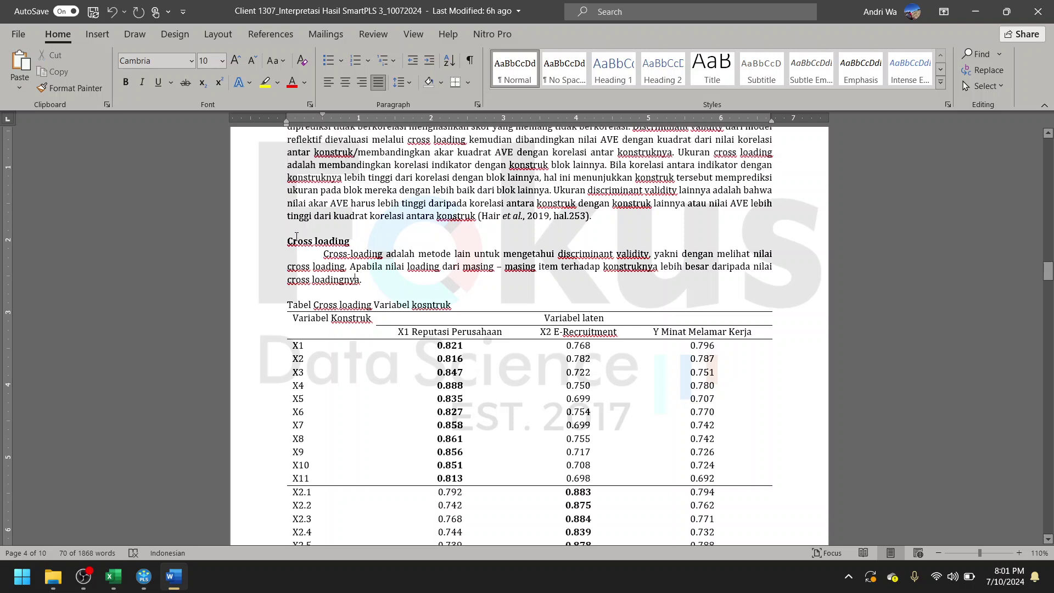
pyautogui.moveTo(289, 241); pyautogui.dragTo(456, 305)
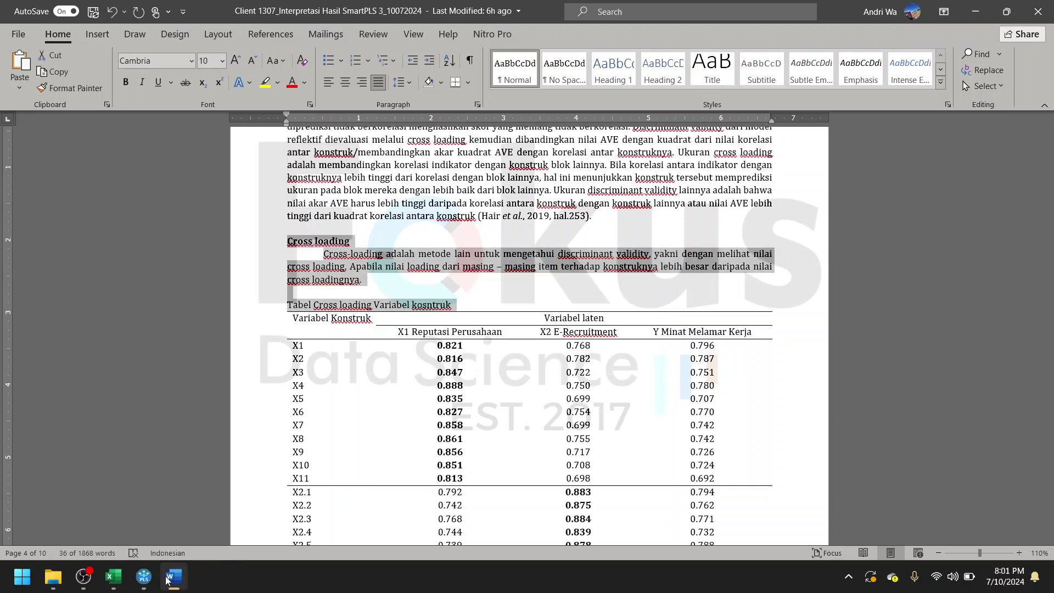
# Step: Return to SmartPLS, display the Cross Loadings of Discriminant Validity, and widen the latent variable columns
pyautogui.click(144, 577)
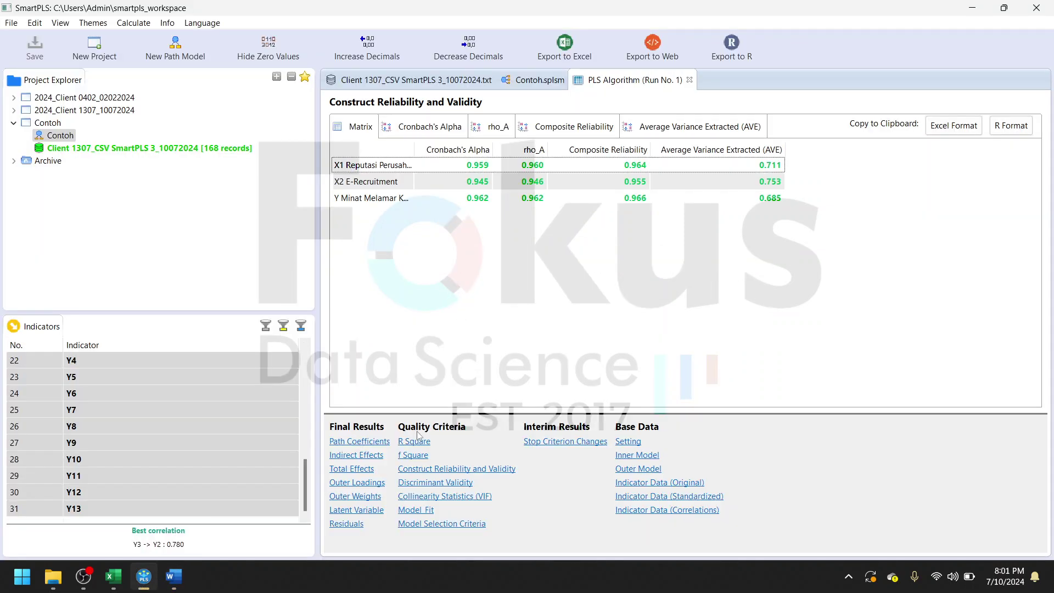
pyautogui.click(424, 484)
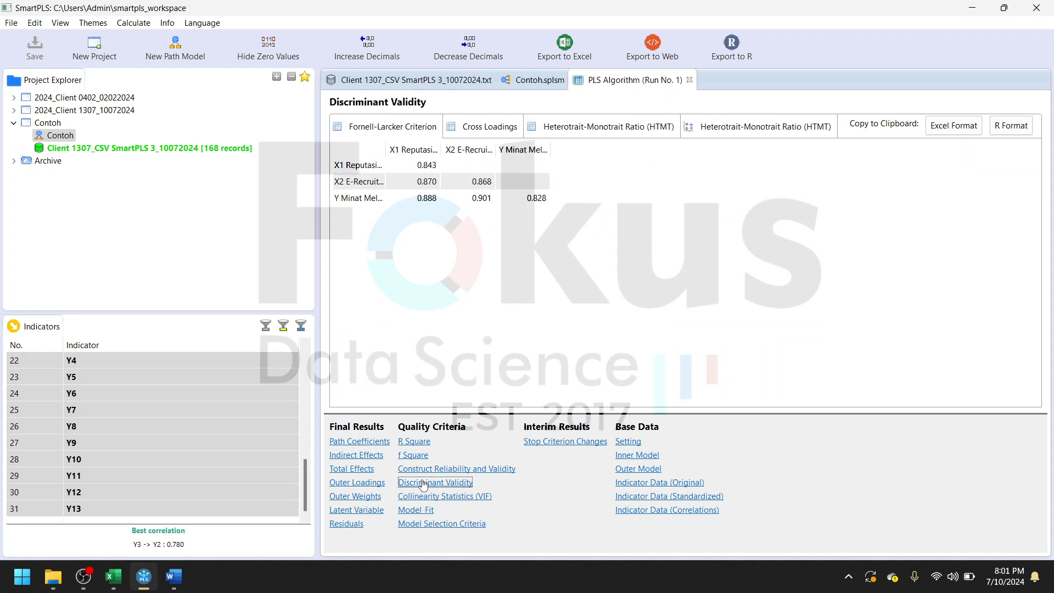
pyautogui.click(493, 130)
pyautogui.moveTo(550, 147); pyautogui.dragTo(576, 148)
pyautogui.moveTo(496, 148); pyautogui.dragTo(553, 152)
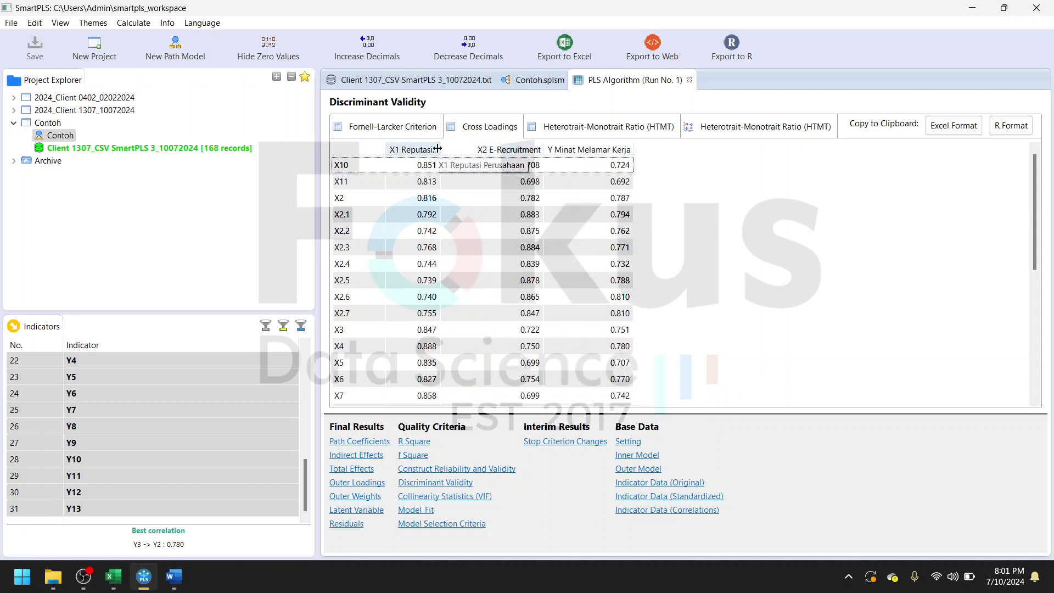
pyautogui.moveTo(463, 150); pyautogui.dragTo(492, 151)
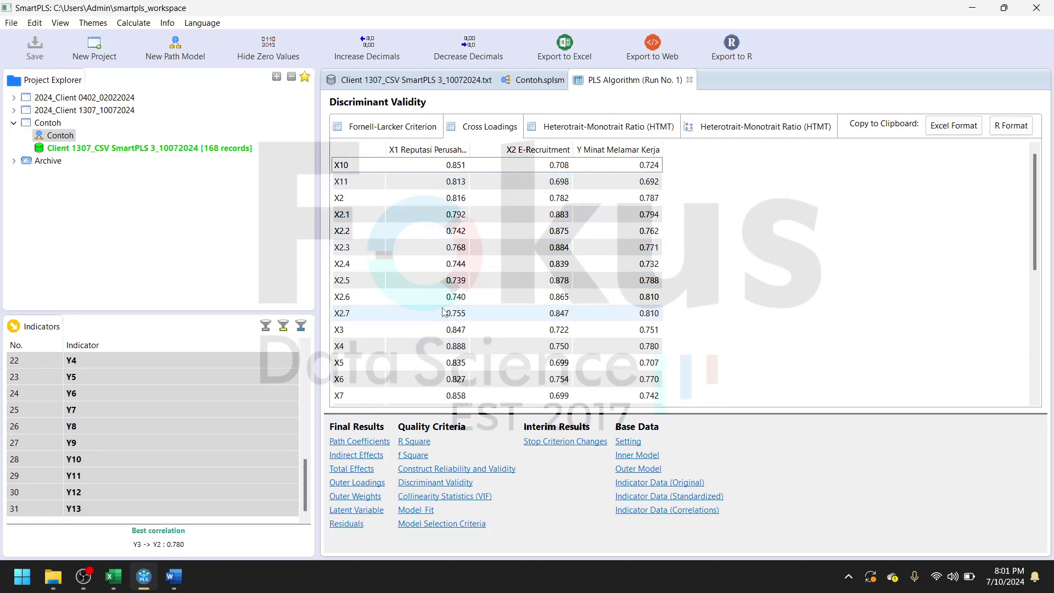
# Step: Switch to Word and examine the X1 Reputasi Perusahaan loadings of items X1 to X11 in the Cross loading table
pyautogui.click(972, 8)
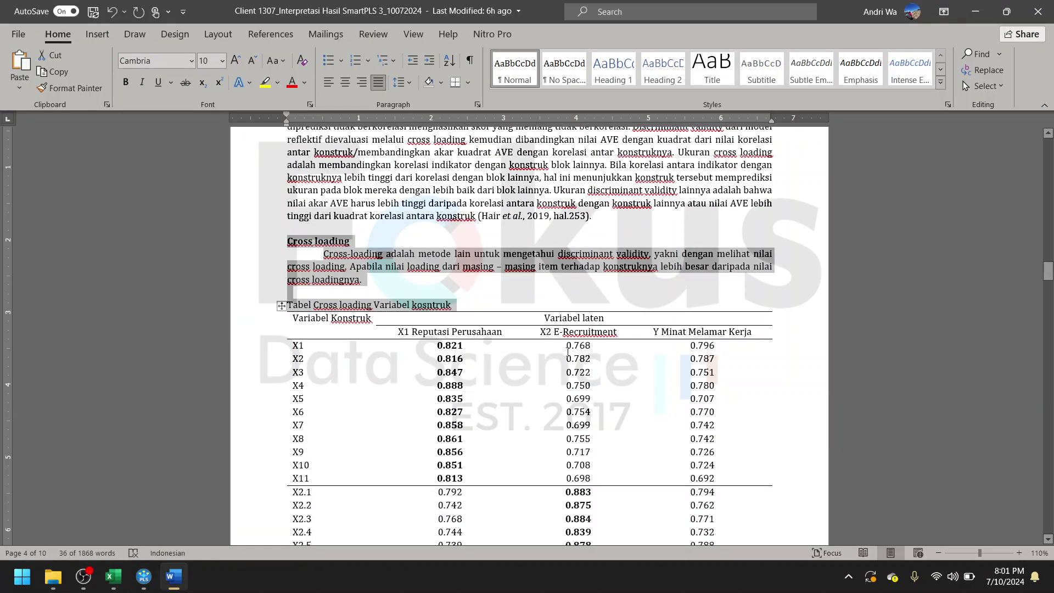
pyautogui.scroll(-2, 567, 350)
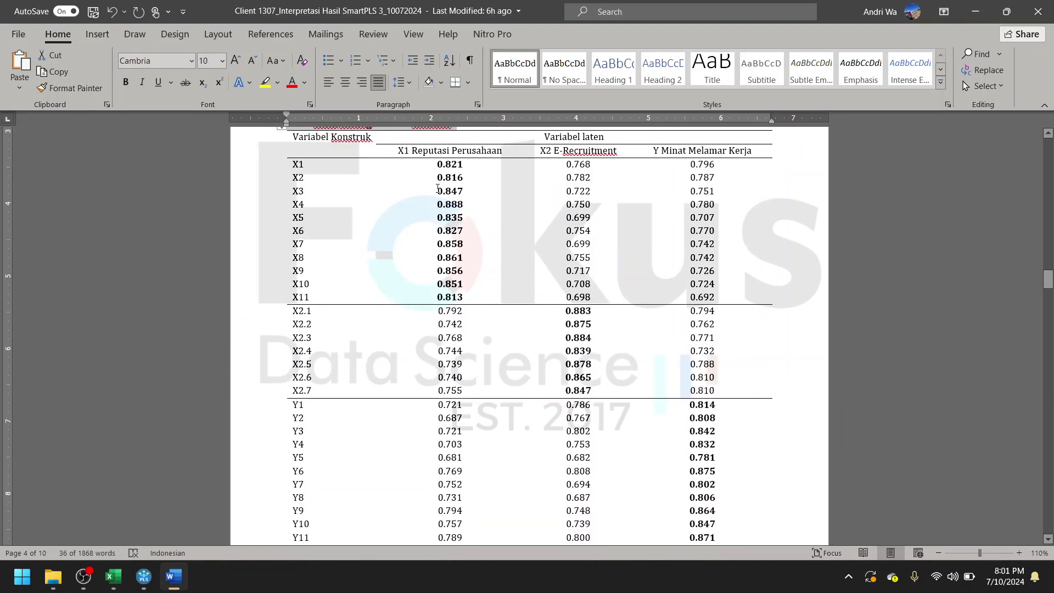
pyautogui.click(438, 190)
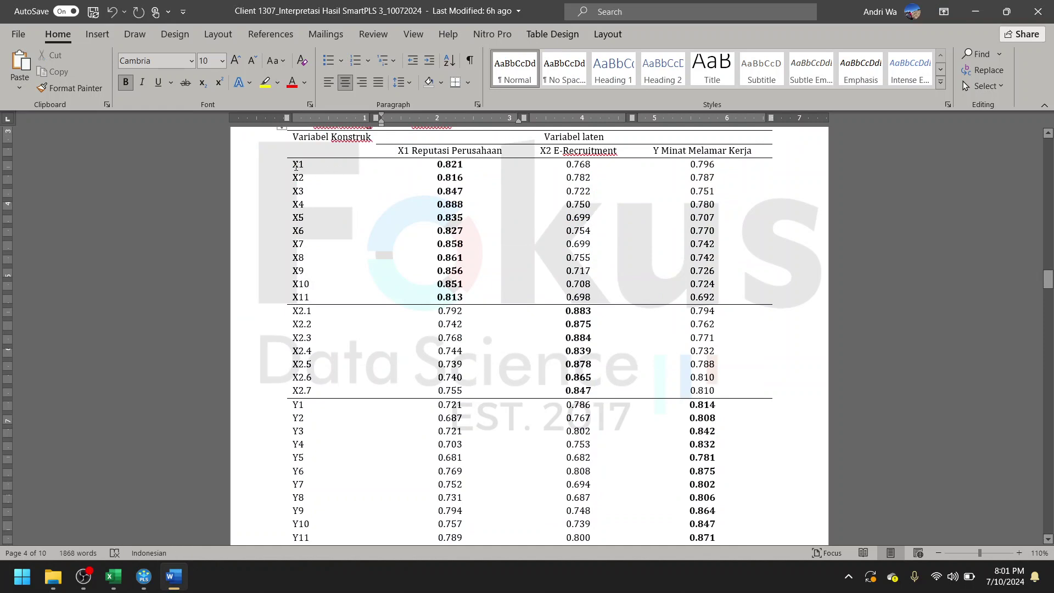
pyautogui.moveTo(306, 150); pyautogui.dragTo(302, 262)
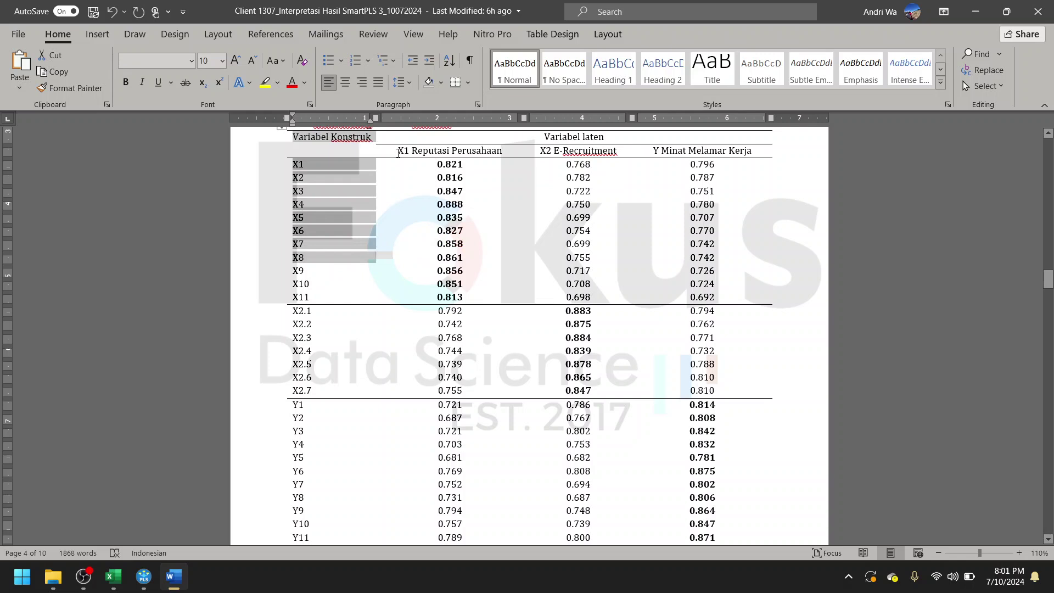
pyautogui.doubleClick(451, 164)
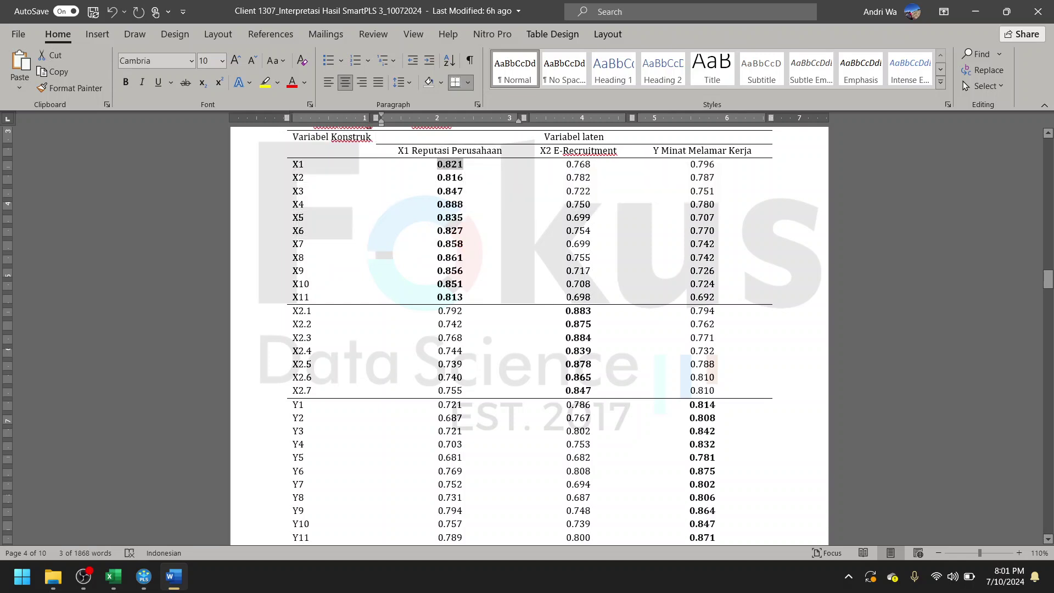
pyautogui.click(450, 164)
pyautogui.moveTo(432, 237); pyautogui.dragTo(432, 242)
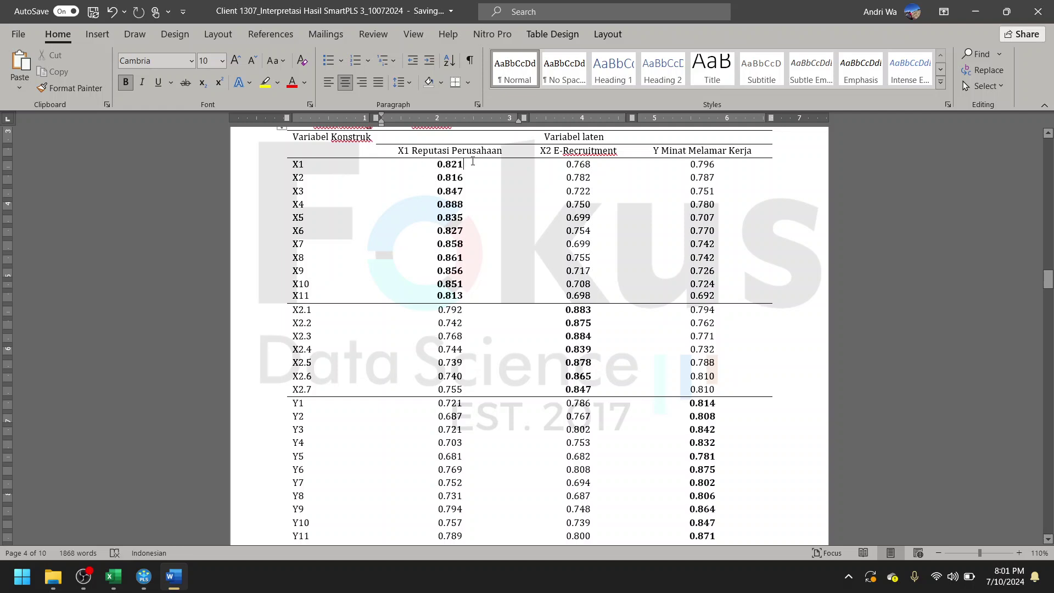
# Step: Compare the X1 item loadings on X1 Reputasi Perusahaan with their loadings on X2 E-Recruitment and Y Minat Melamar Kerja
pyautogui.moveTo(572, 164); pyautogui.dragTo(702, 296)
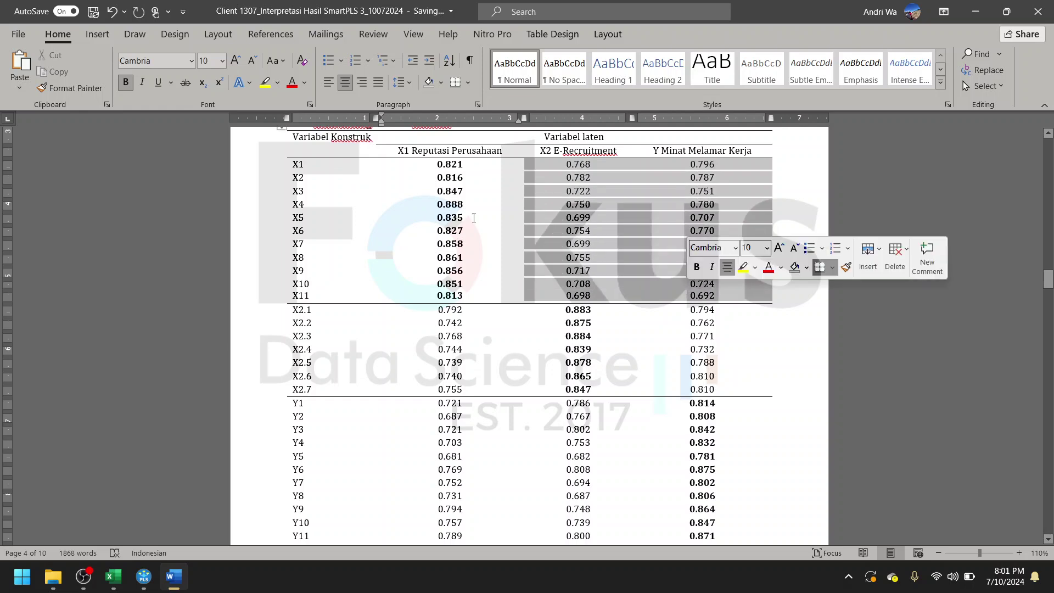
pyautogui.click(465, 192)
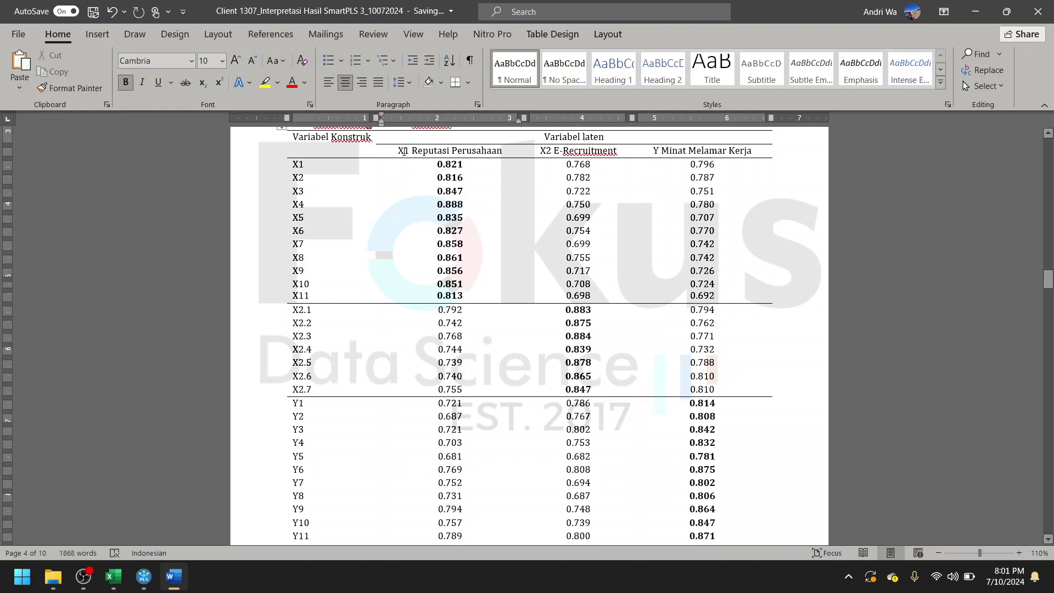
pyautogui.moveTo(297, 167); pyautogui.dragTo(455, 168)
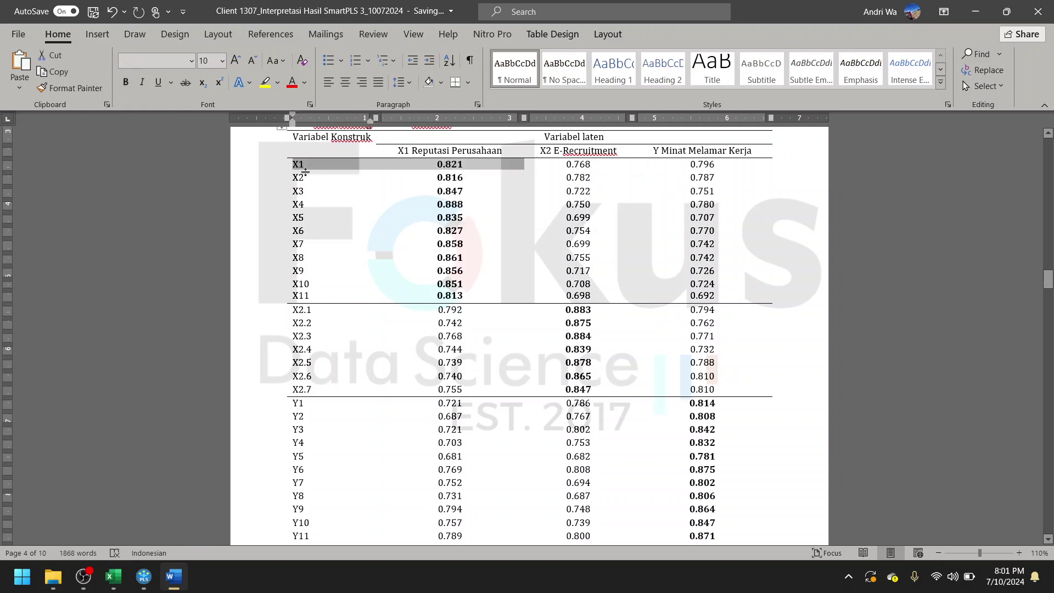
pyautogui.click(554, 173)
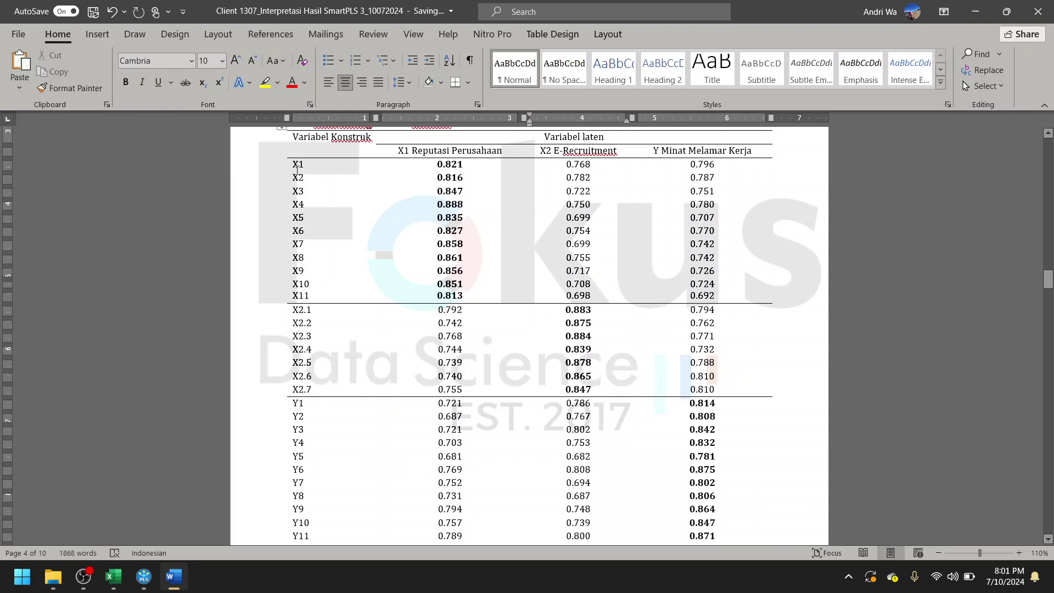
pyautogui.click(297, 171)
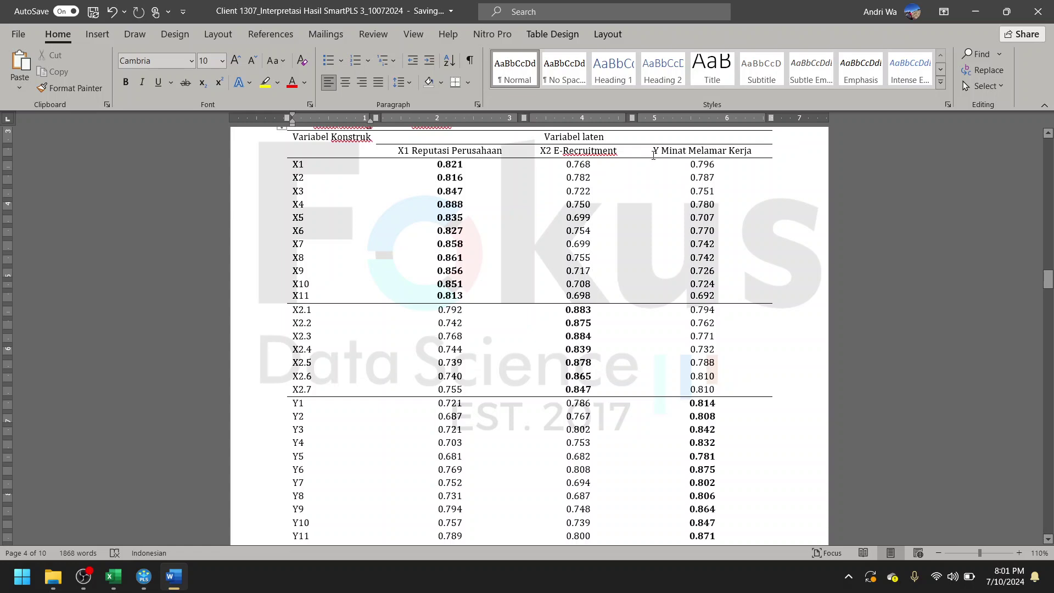
pyautogui.click(653, 154)
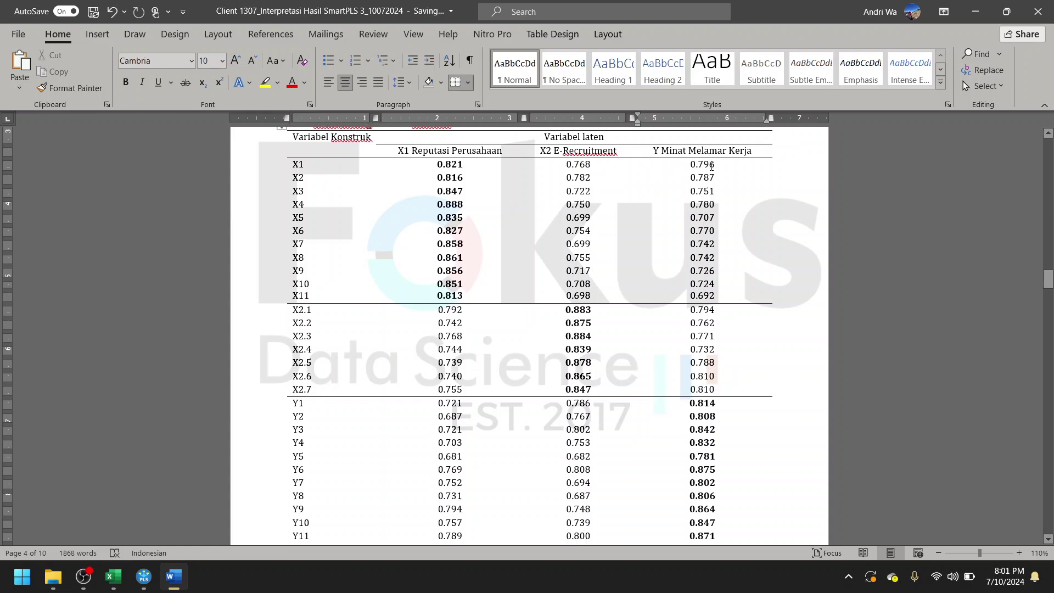
pyautogui.click(287, 168)
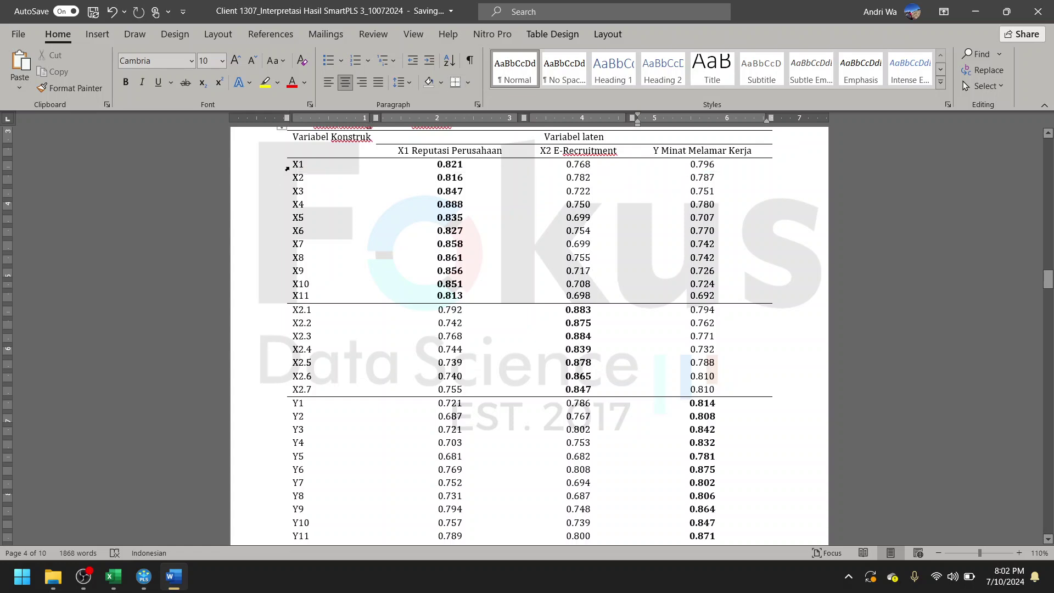
pyautogui.doubleClick(438, 166)
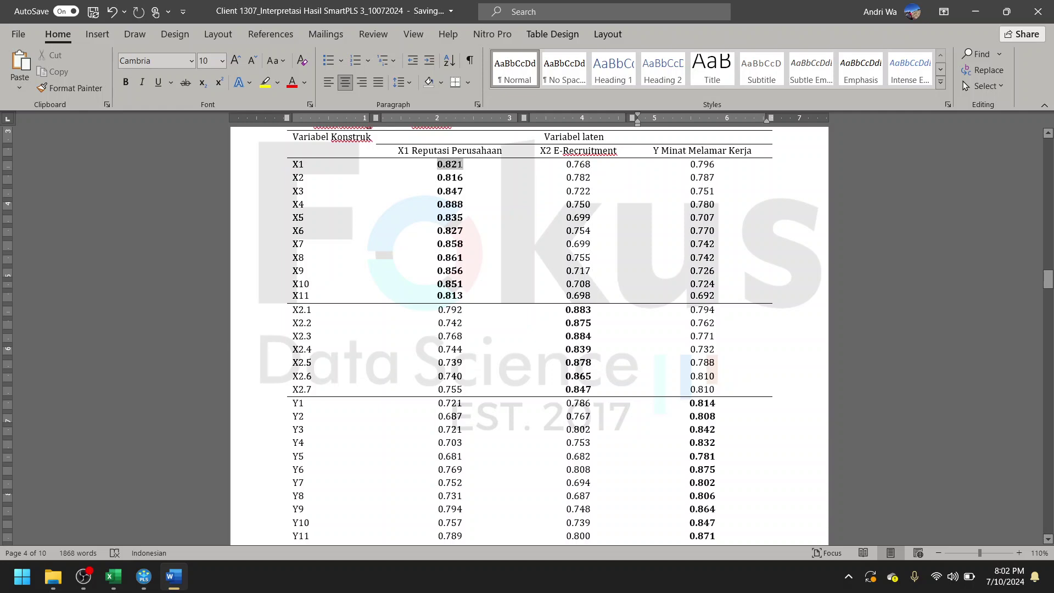
pyautogui.doubleClick(432, 177)
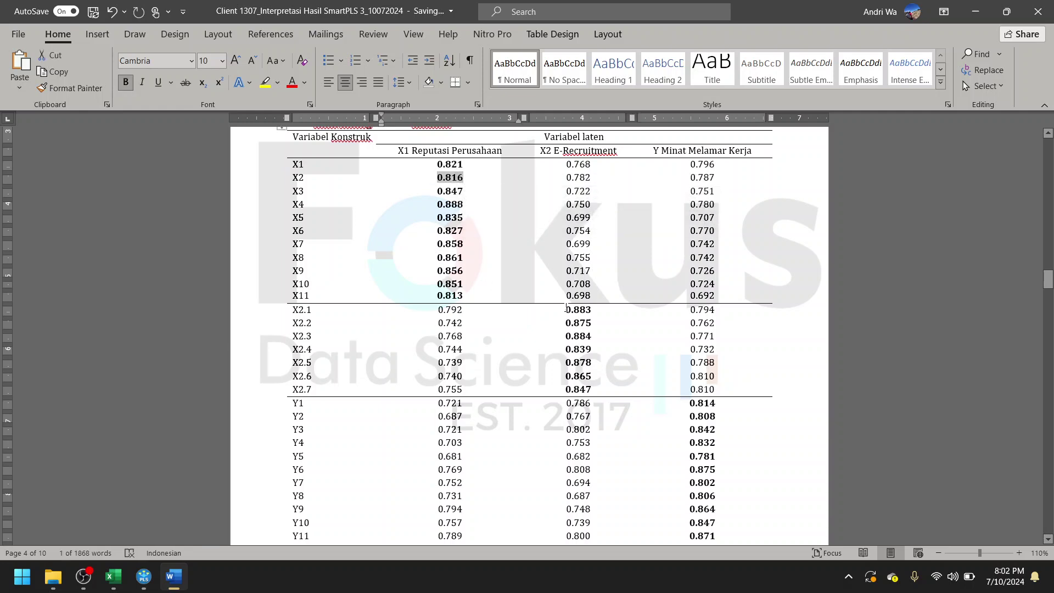
# Step: Examine the bold loadings of the X2 items on X2 E-Recruitment and the Y items on Y Minat Melamar Kerja
pyautogui.moveTo(567, 311); pyautogui.dragTo(582, 377)
pyautogui.scroll(-3, 604, 363)
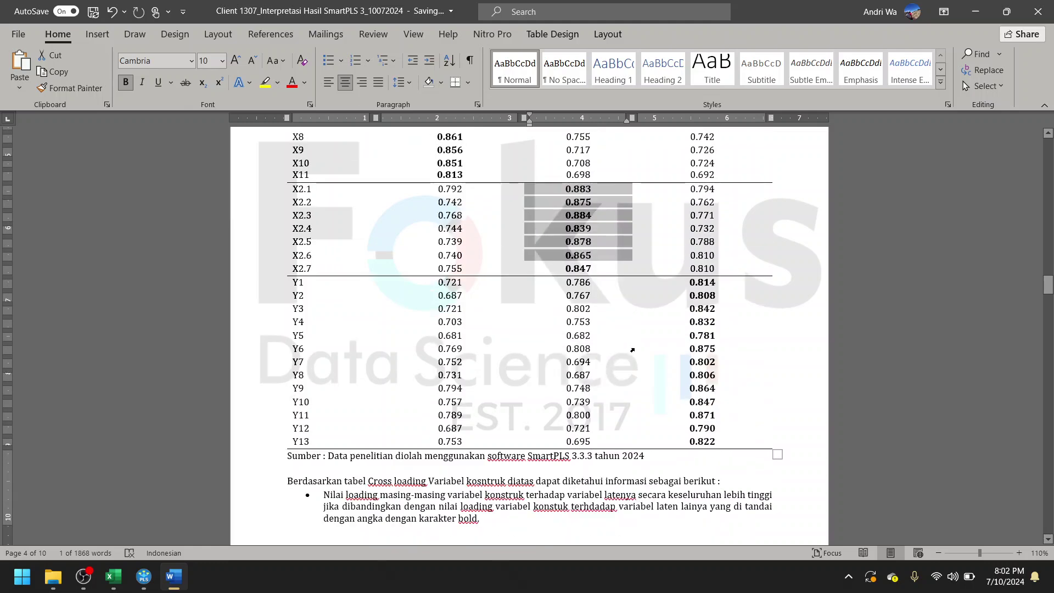
pyautogui.moveTo(670, 303); pyautogui.dragTo(681, 389)
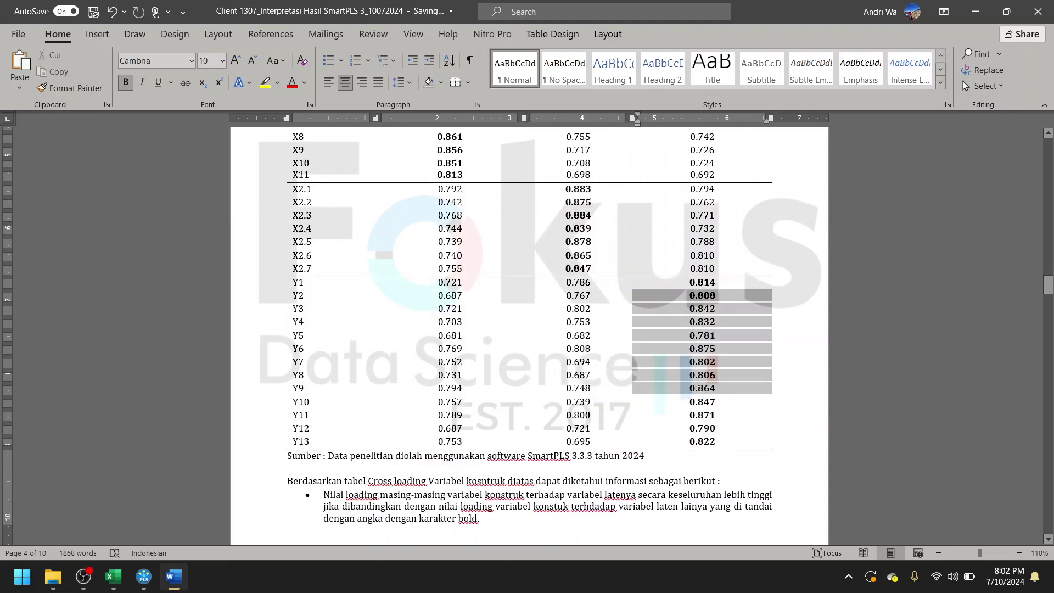
# Step: Go to the Inner Model section and examine the collinearity assessment VIF explanation and table title
pyautogui.scroll(-11, 623, 394)
pyautogui.scroll(-12, 623, 395)
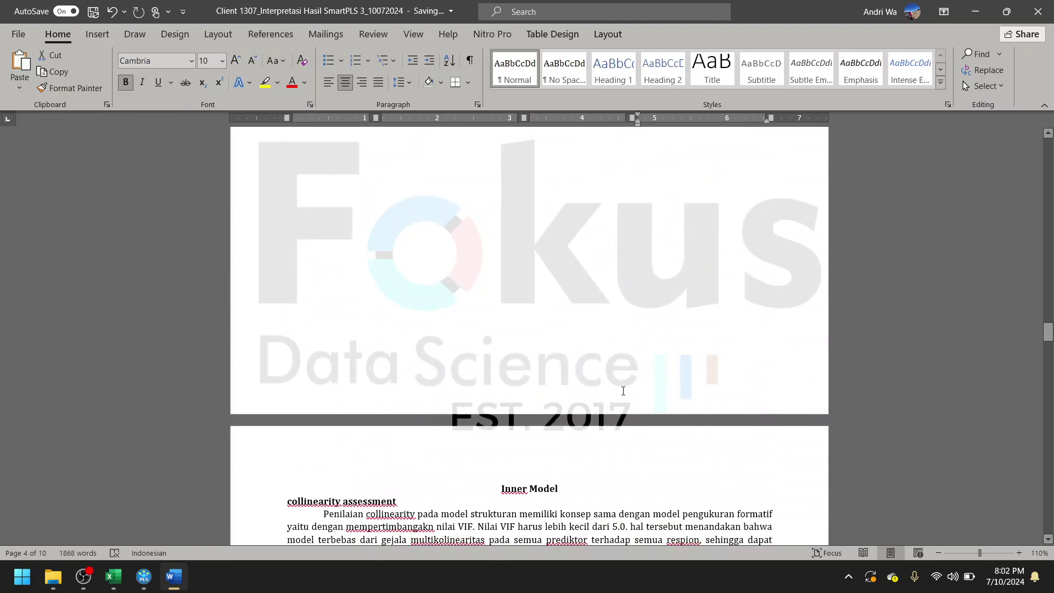
pyautogui.scroll(-3, 497, 280)
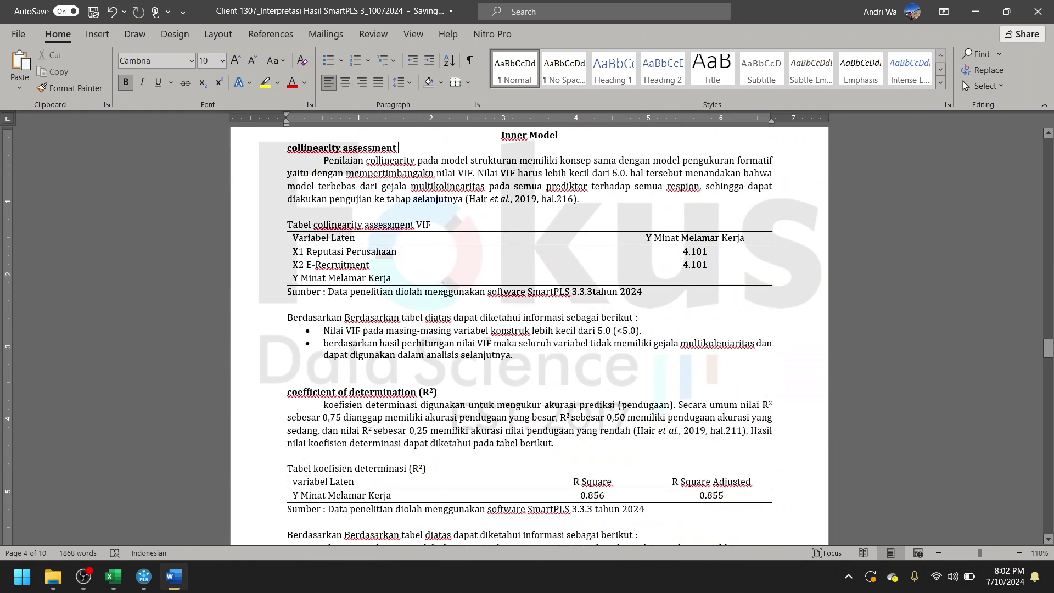
pyautogui.click(328, 212)
pyautogui.moveTo(302, 222); pyautogui.dragTo(438, 224)
pyautogui.click(413, 224)
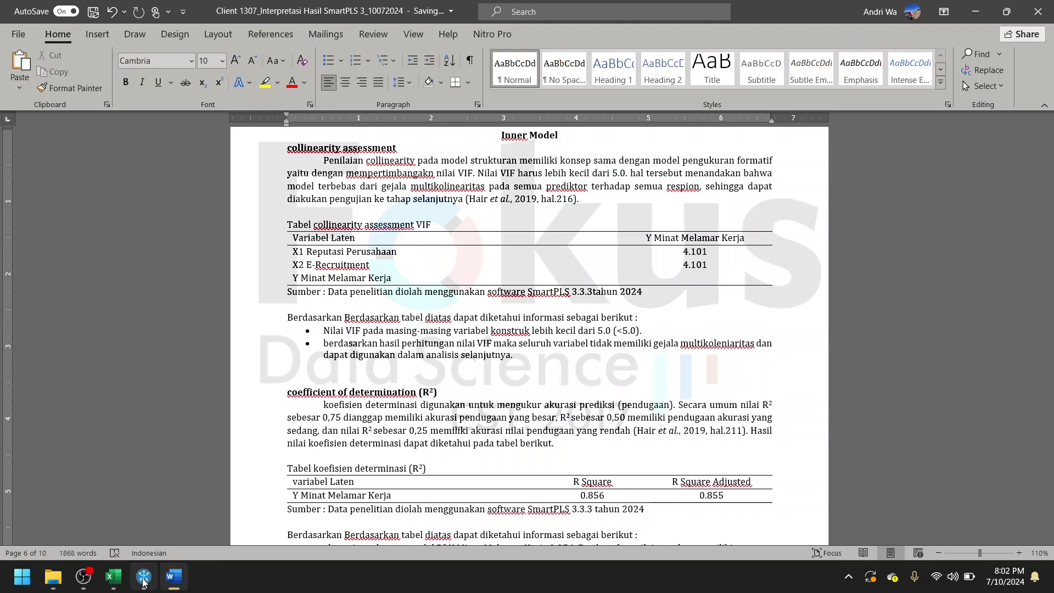
# Step: Switch to SmartPLS, display the Inner VIF Values of Collinearity Statistics, and widen the Y Minat Melamar Kerja column
pyautogui.click(113, 576)
pyautogui.click(143, 577)
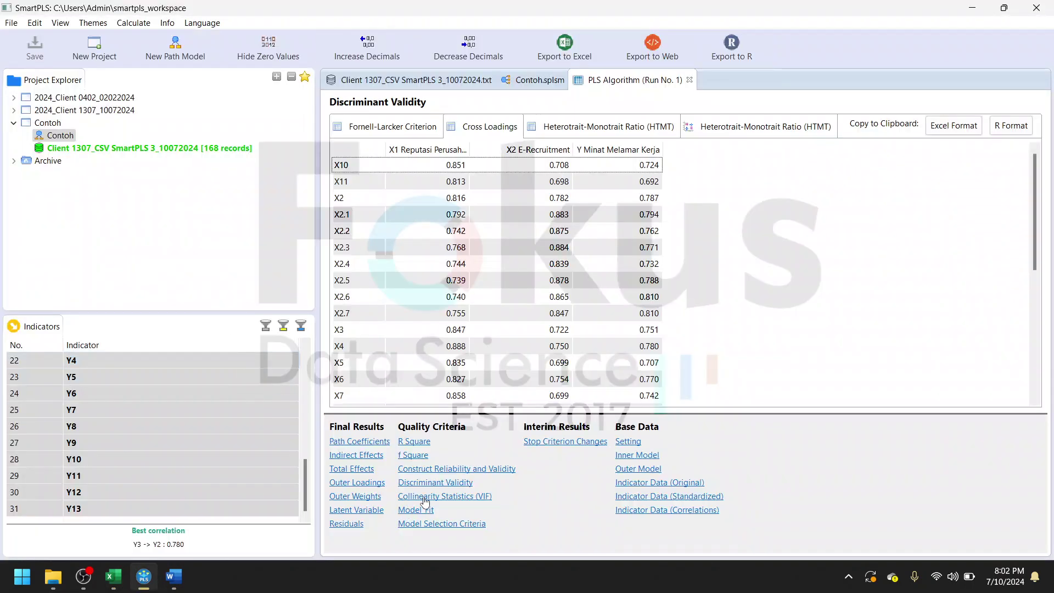
pyautogui.click(425, 496)
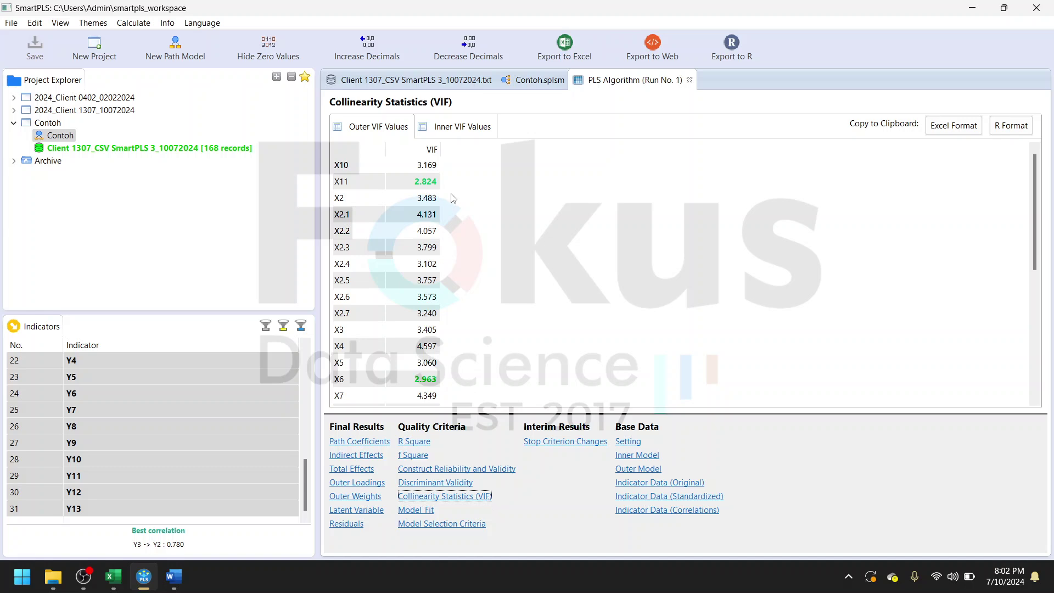
pyautogui.click(463, 127)
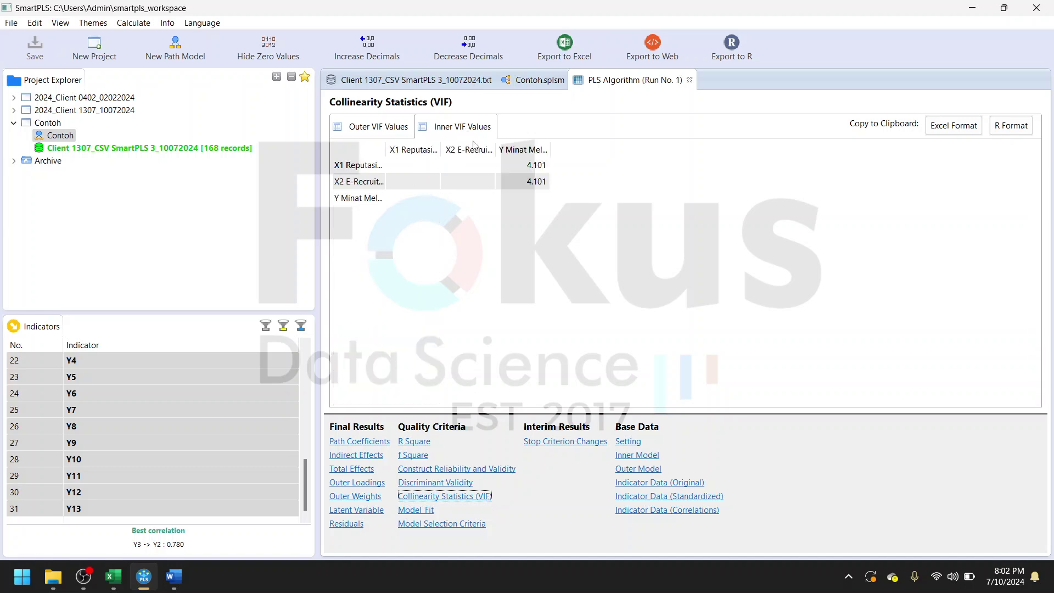
pyautogui.moveTo(550, 152); pyautogui.dragTo(563, 151)
pyautogui.click(541, 167)
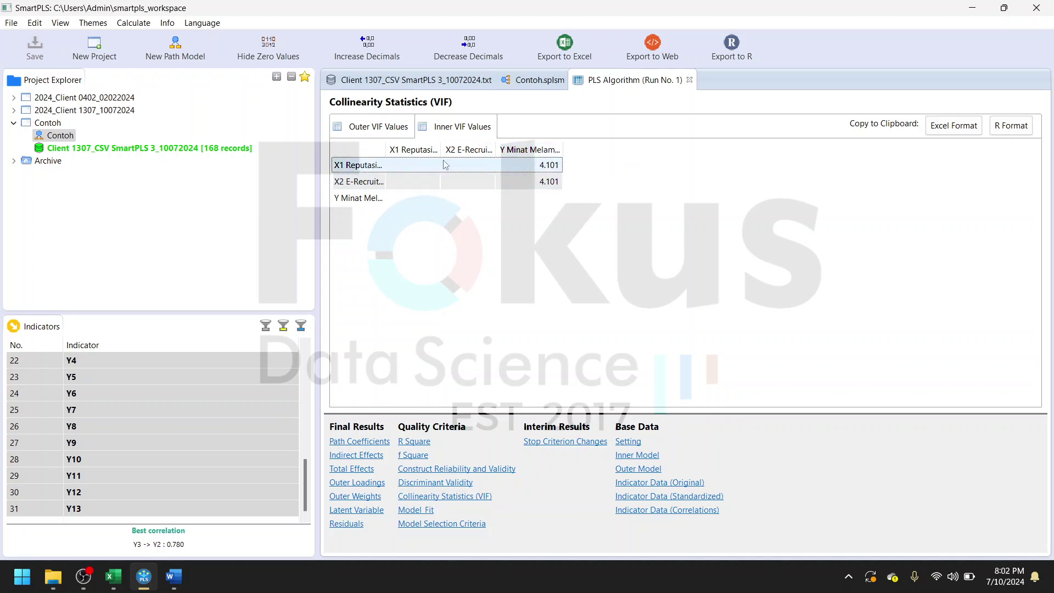
# Step: Return to Word and read the collinearity assessment VIF table and its conclusions
pyautogui.click(972, 8)
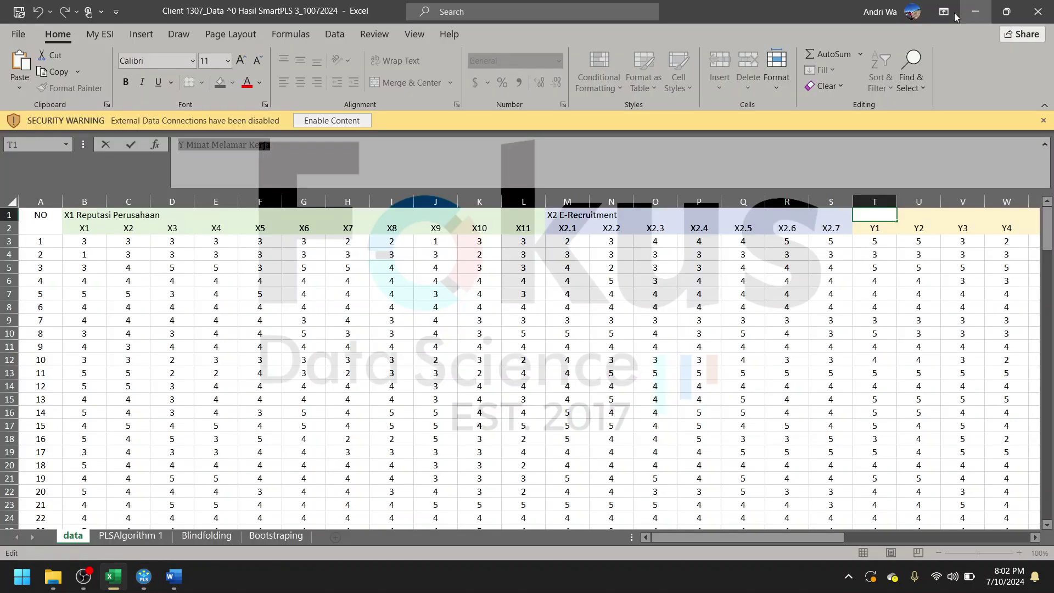
pyautogui.click(170, 579)
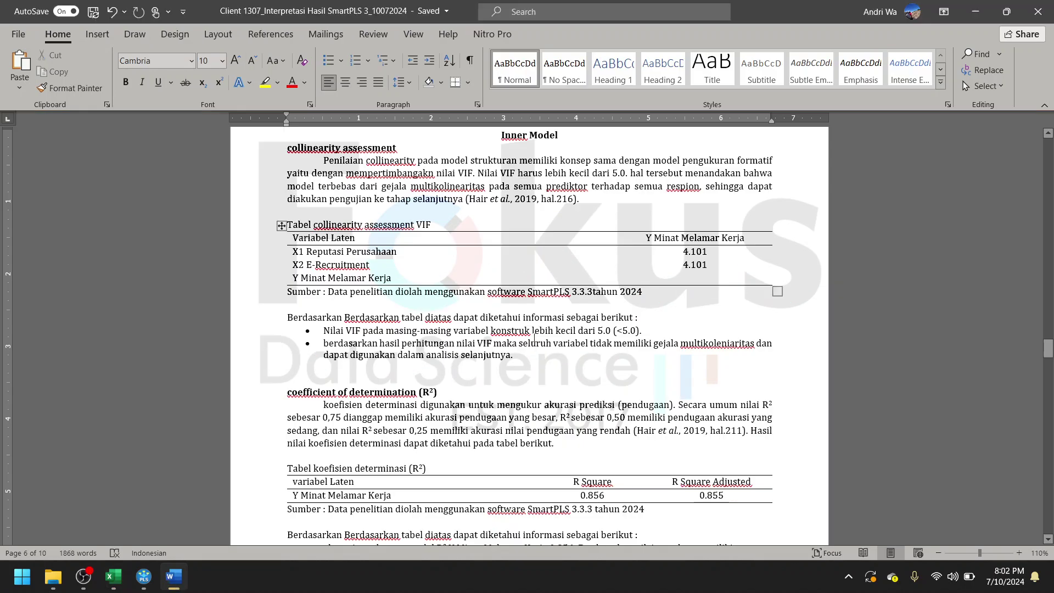
pyautogui.scroll(-3, 543, 405)
pyautogui.scroll(4, 558, 385)
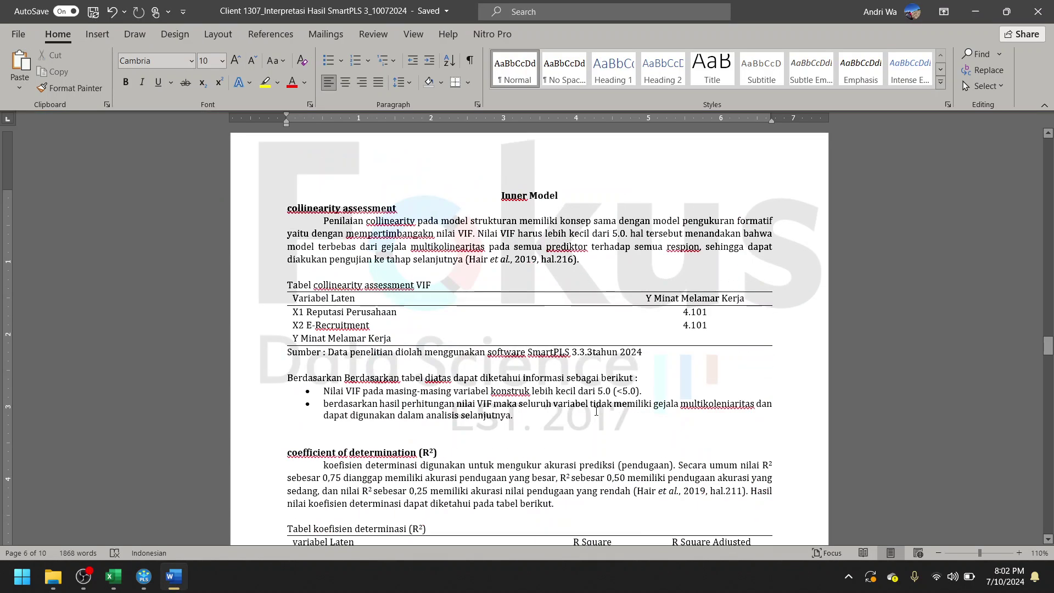
pyautogui.scroll(-2, 604, 366)
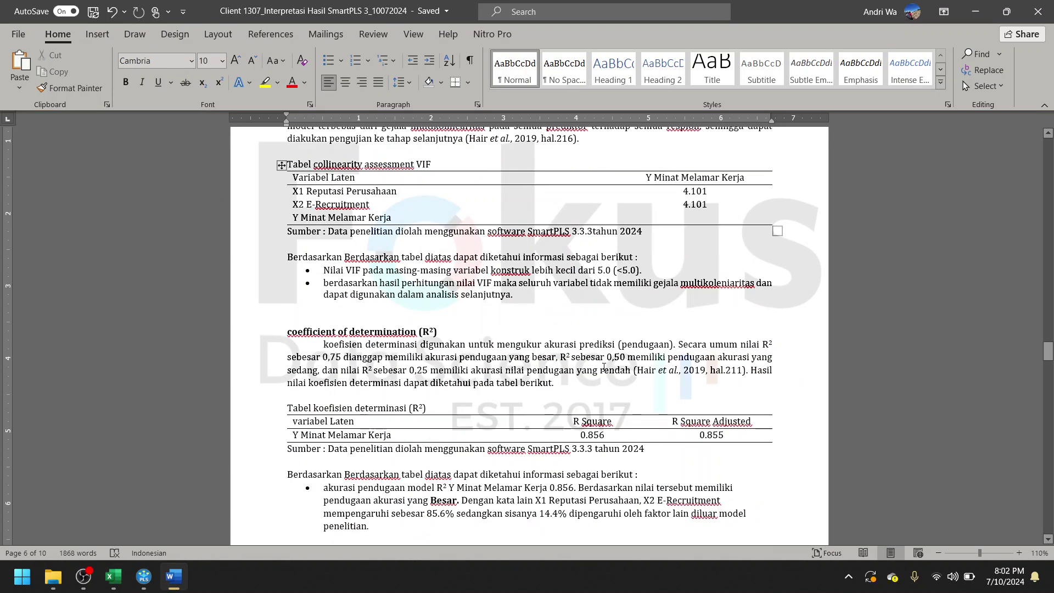
# Step: Read the coefficient of determination (R²) criteria, its table and the interpretation for Y Minat Melamar Kerja
pyautogui.click(409, 371)
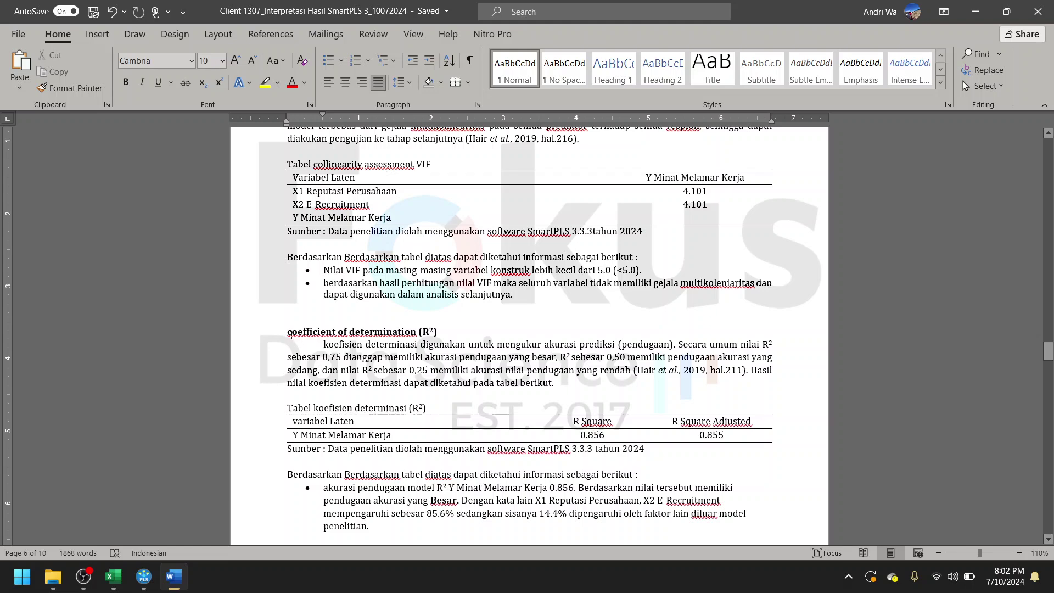
pyautogui.tripleClick(290, 334)
pyautogui.click(375, 370)
pyautogui.scroll(-2, 569, 322)
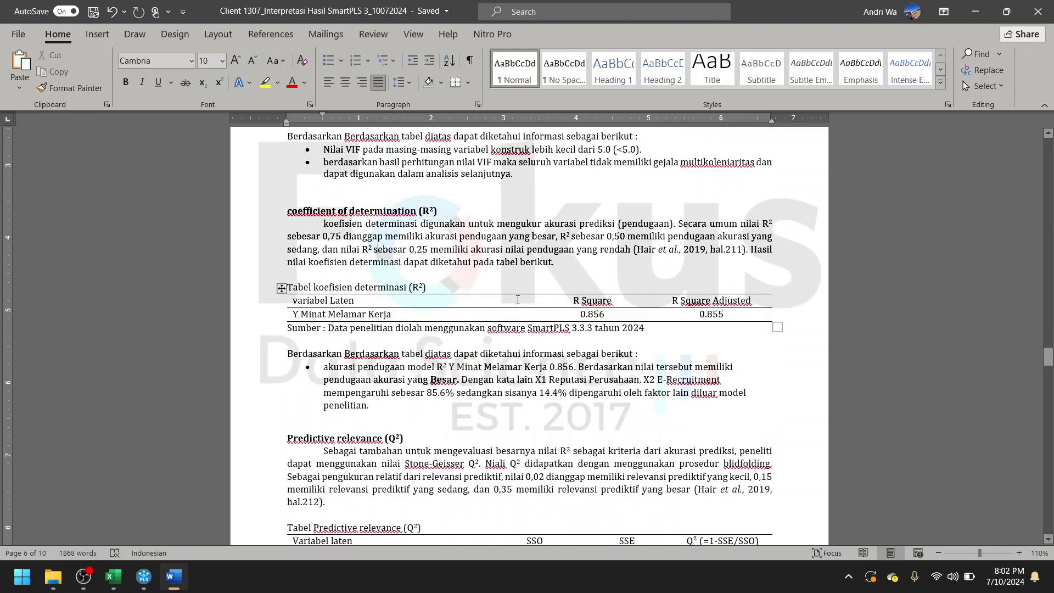
pyautogui.click(543, 378)
pyautogui.moveTo(485, 379); pyautogui.dragTo(585, 380)
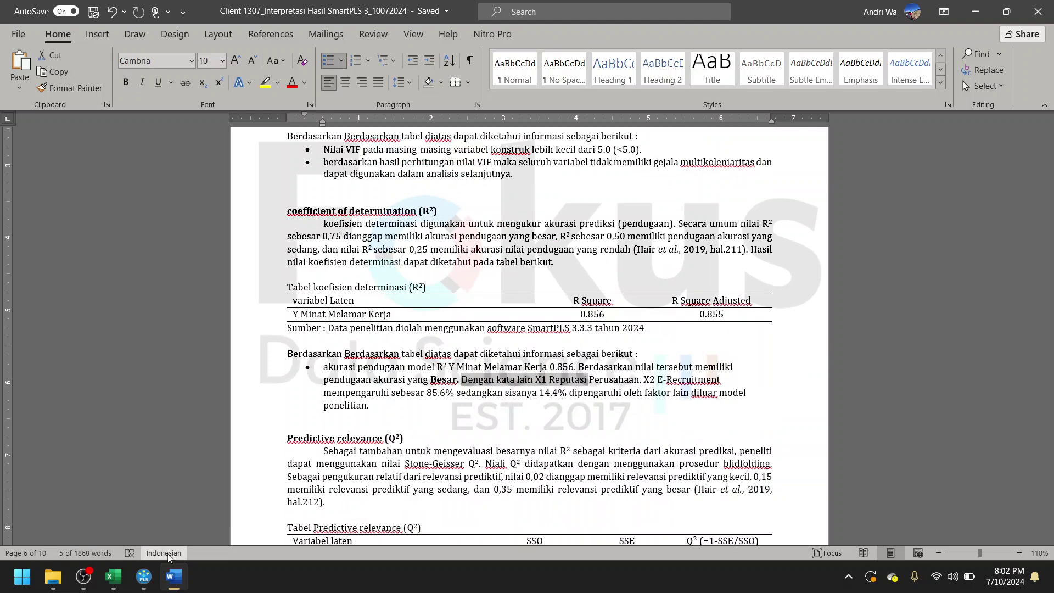
# Step: Switch to SmartPLS and view the R Square results and the Contoh path model
pyautogui.click(144, 576)
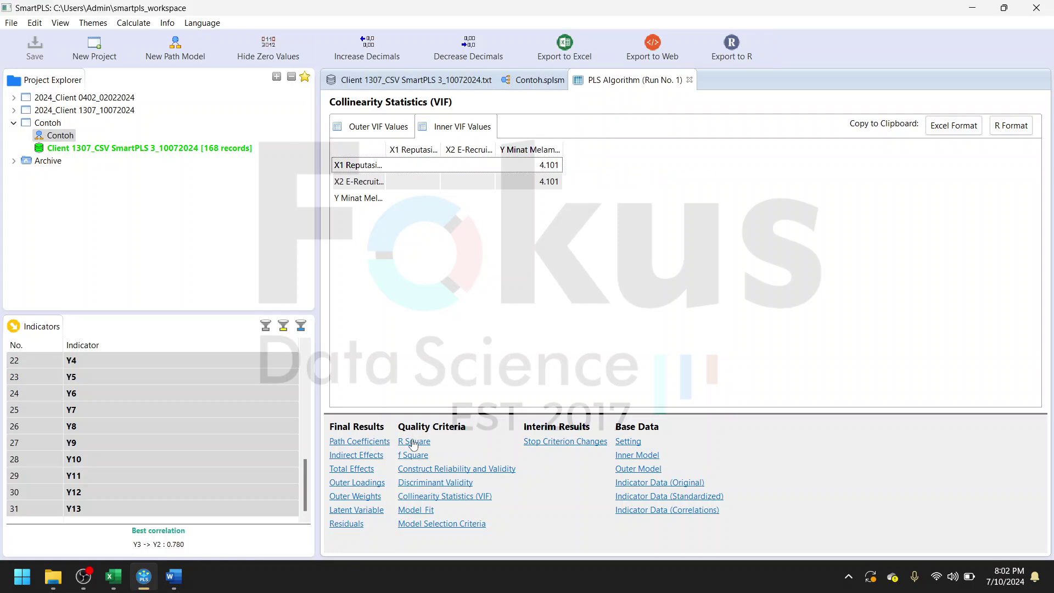
pyautogui.click(413, 442)
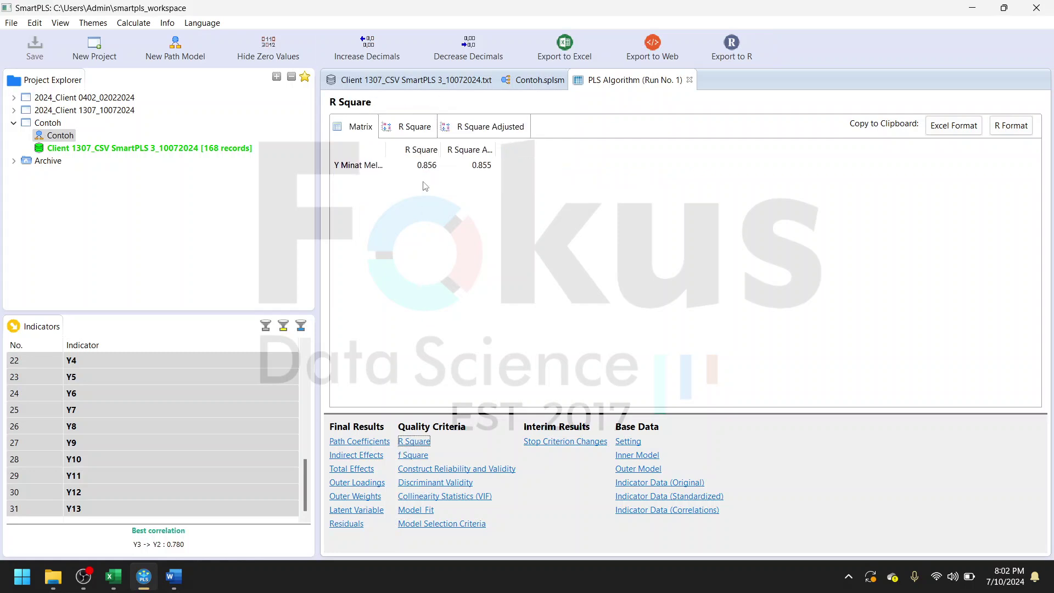
pyautogui.click(527, 84)
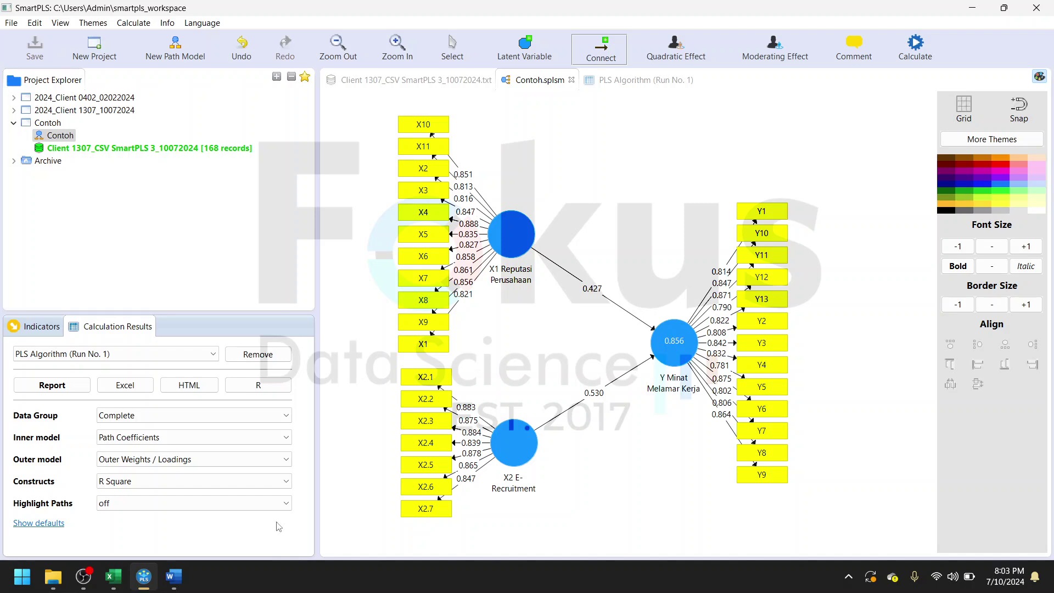
# Step: Return to Word and examine the Predictive relevance (Q²) explanation and table title
pyautogui.click(974, 10)
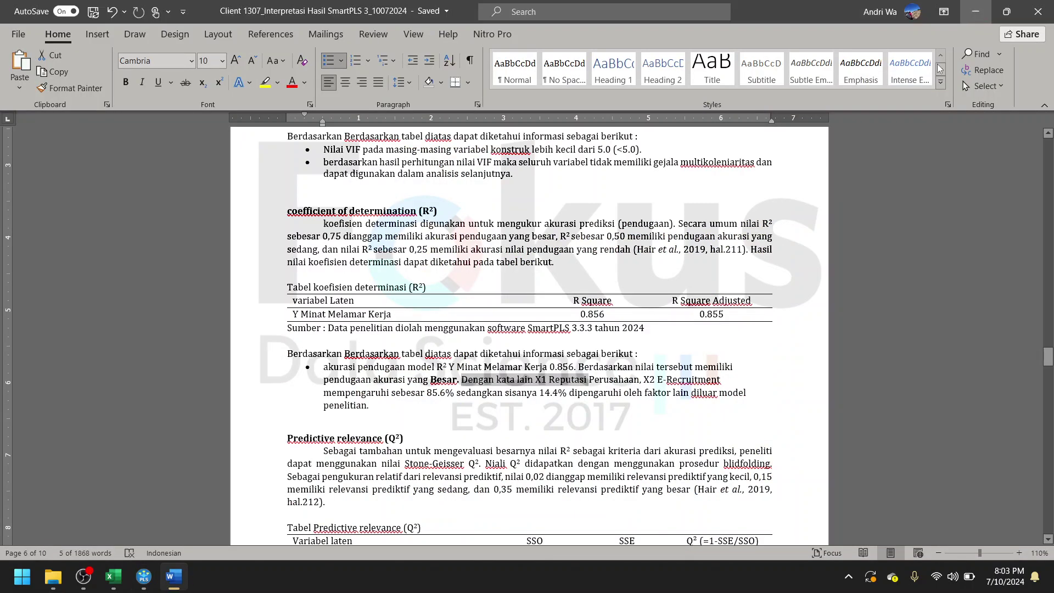
pyautogui.click(369, 405)
pyautogui.scroll(-3, 360, 357)
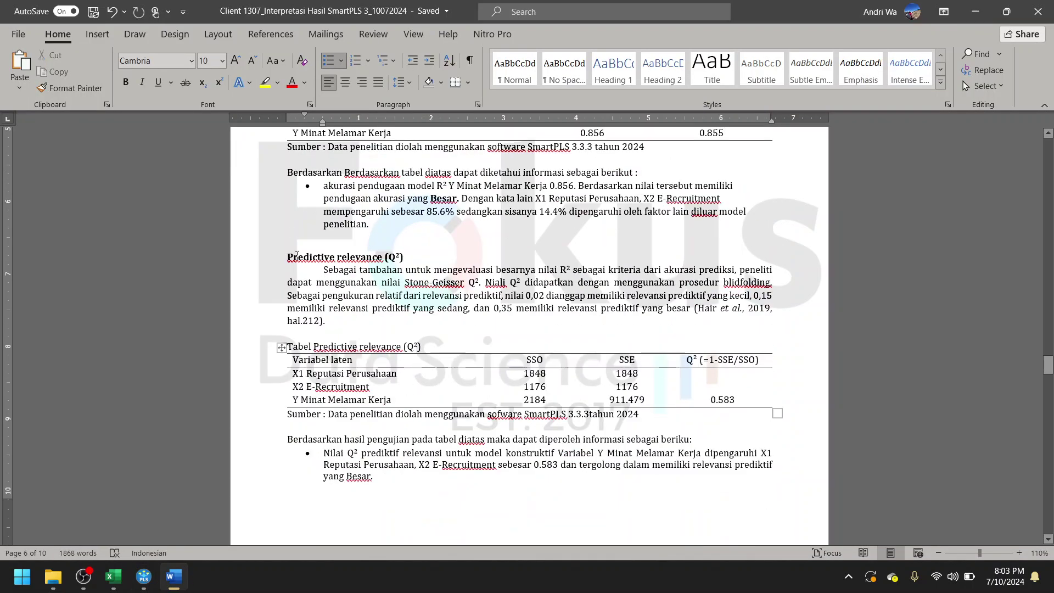
pyautogui.moveTo(298, 257); pyautogui.dragTo(458, 344)
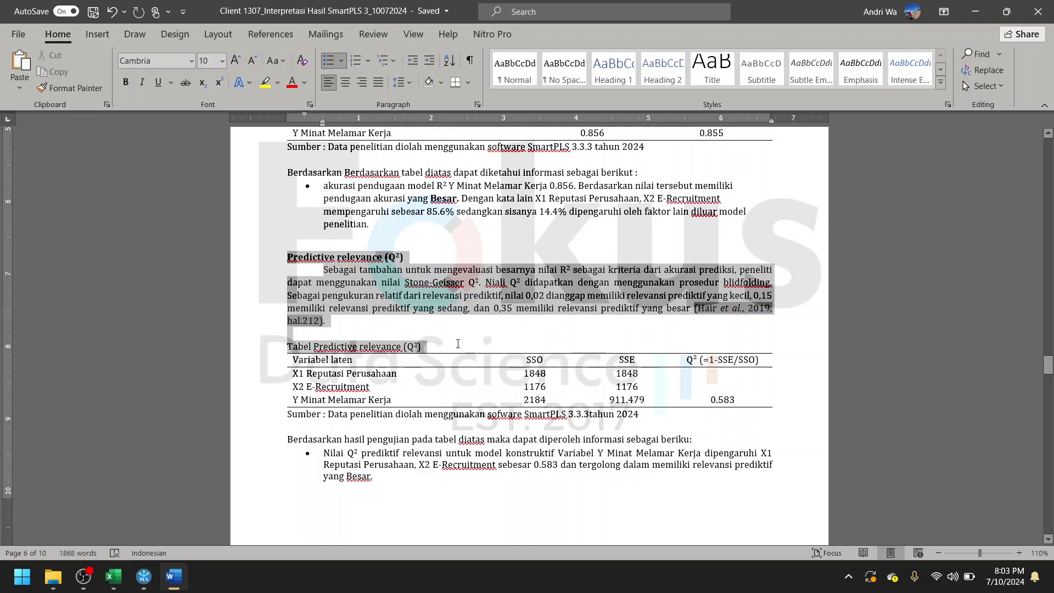
# Step: Read the Efect size (f²) explanation, its table of X1 and X2 on Y Minat Melamar Kerja, and the f² criteria
pyautogui.scroll(-6, 458, 344)
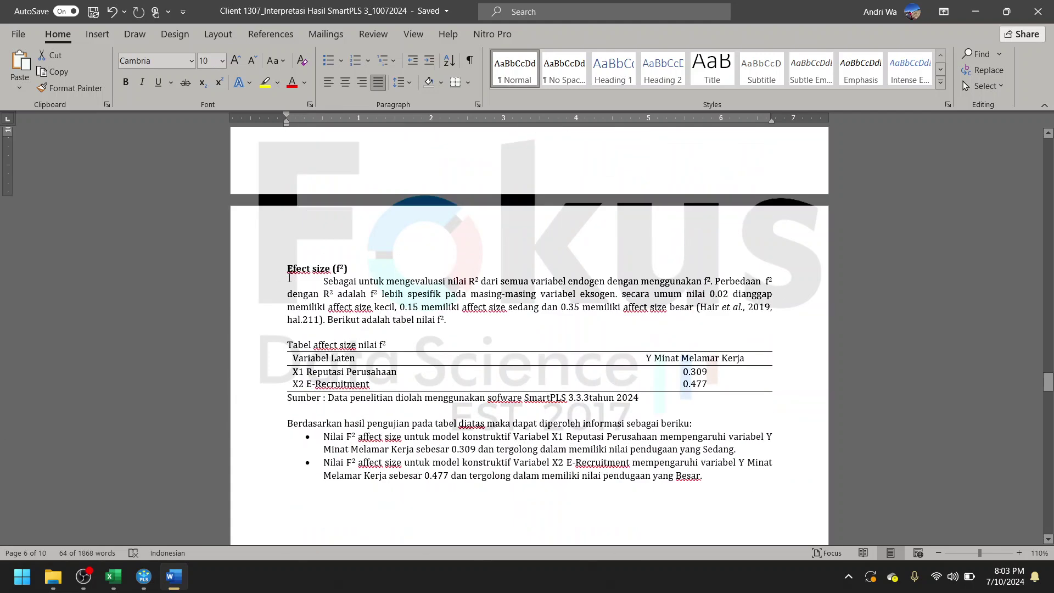
pyautogui.moveTo(288, 273); pyautogui.dragTo(412, 345)
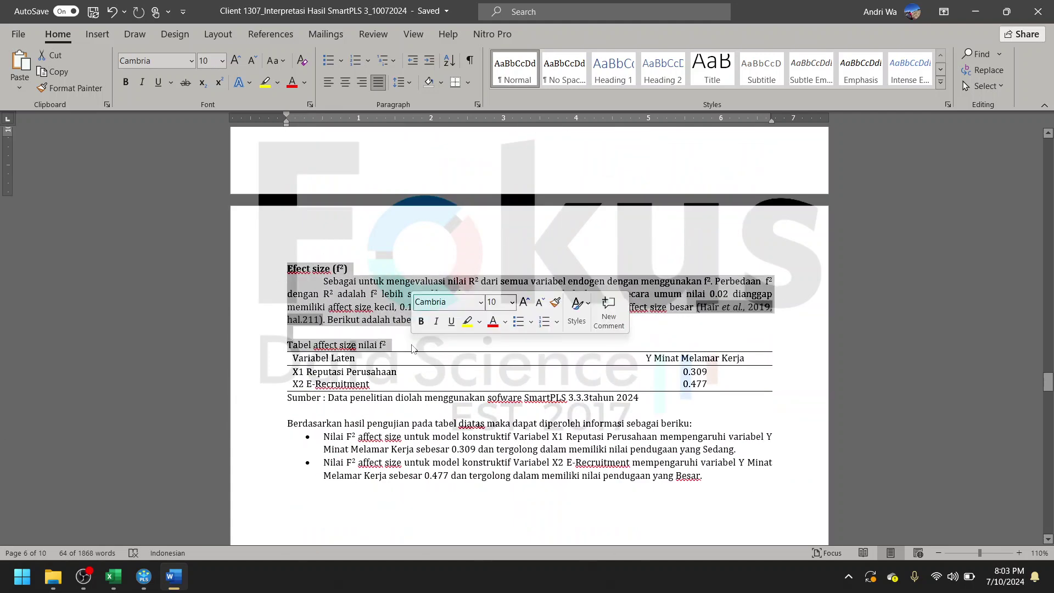
pyautogui.click(408, 434)
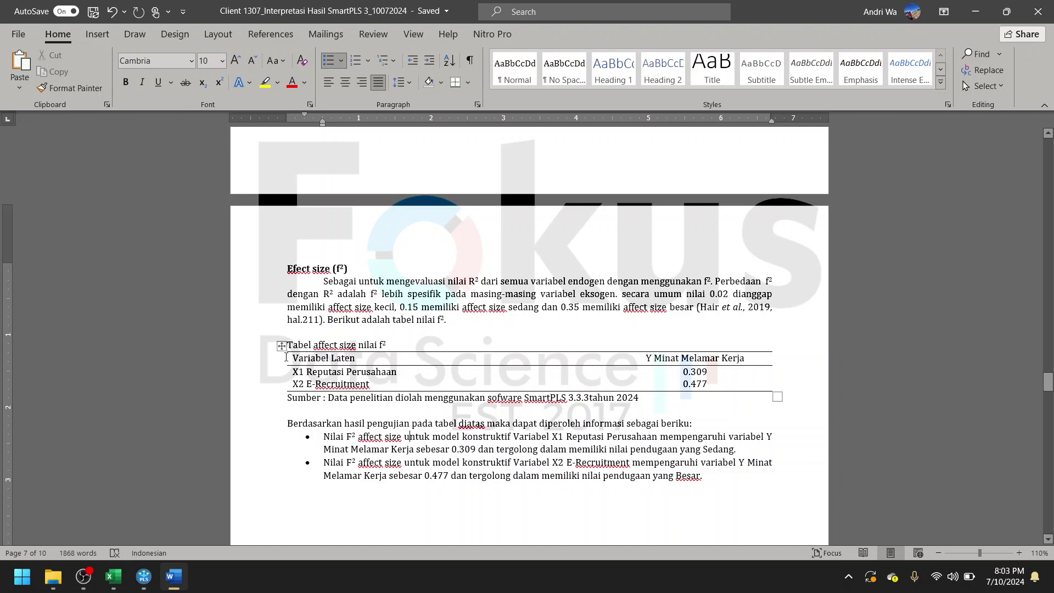
pyautogui.click(648, 349)
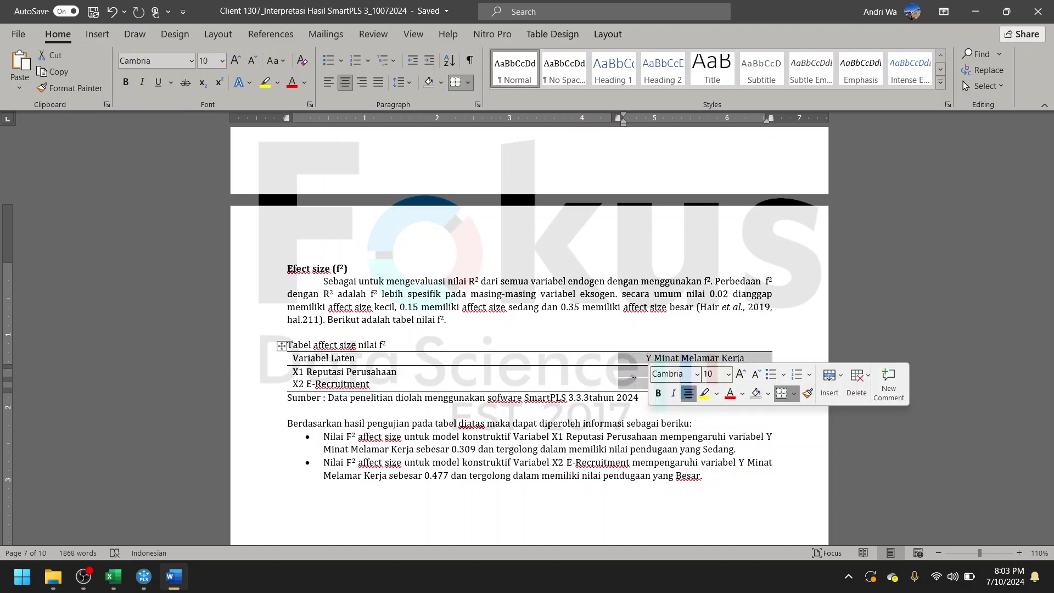
pyautogui.click(682, 371)
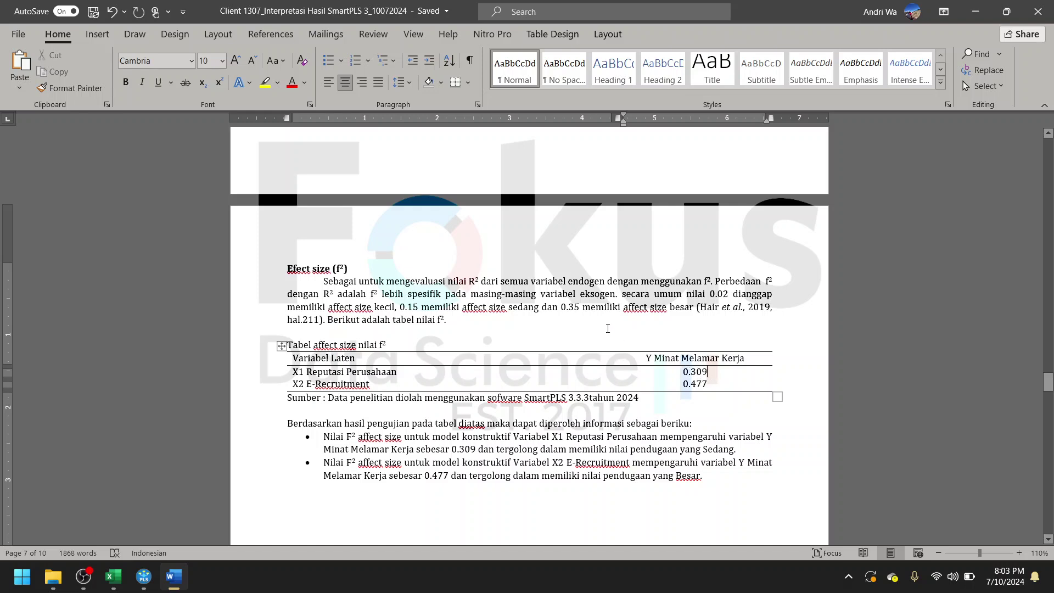
pyautogui.moveTo(406, 308); pyautogui.dragTo(542, 308)
pyautogui.click(400, 308)
pyautogui.moveTo(400, 308); pyautogui.dragTo(422, 308)
pyautogui.click(493, 313)
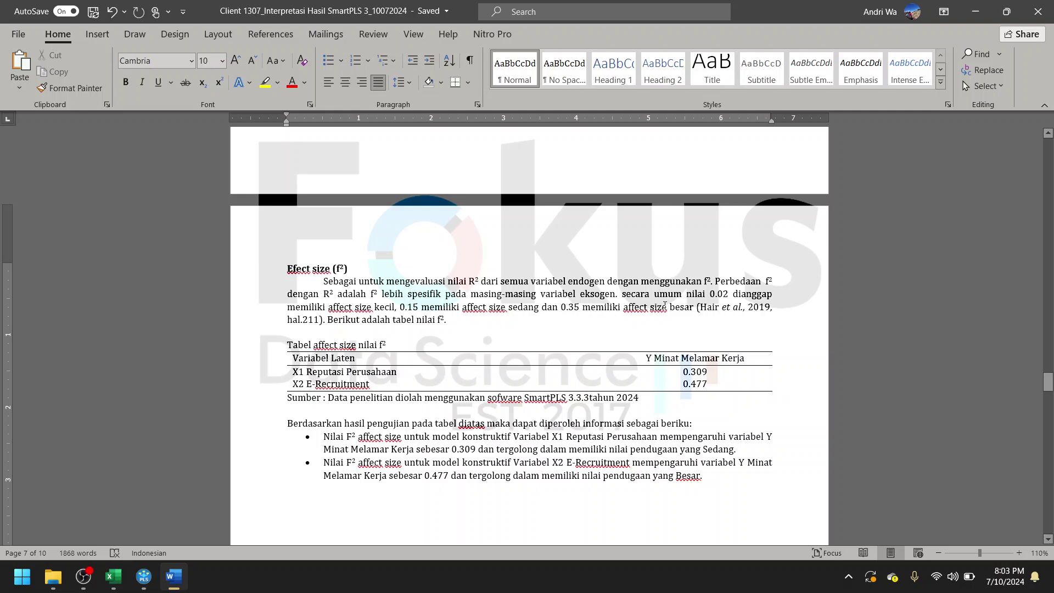
# Step: Skim ahead to Uji Hipotesis Penelitian and return to the Predictive relevance (Q²) explanation of the blindfolding procedure
pyautogui.scroll(-3, 585, 325)
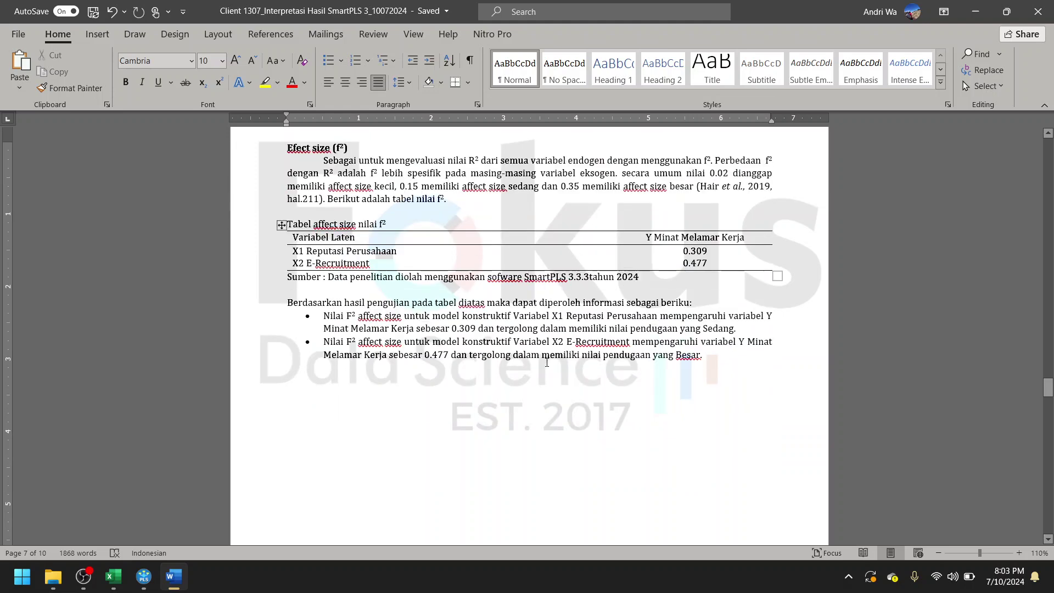
pyautogui.scroll(-15, 477, 336)
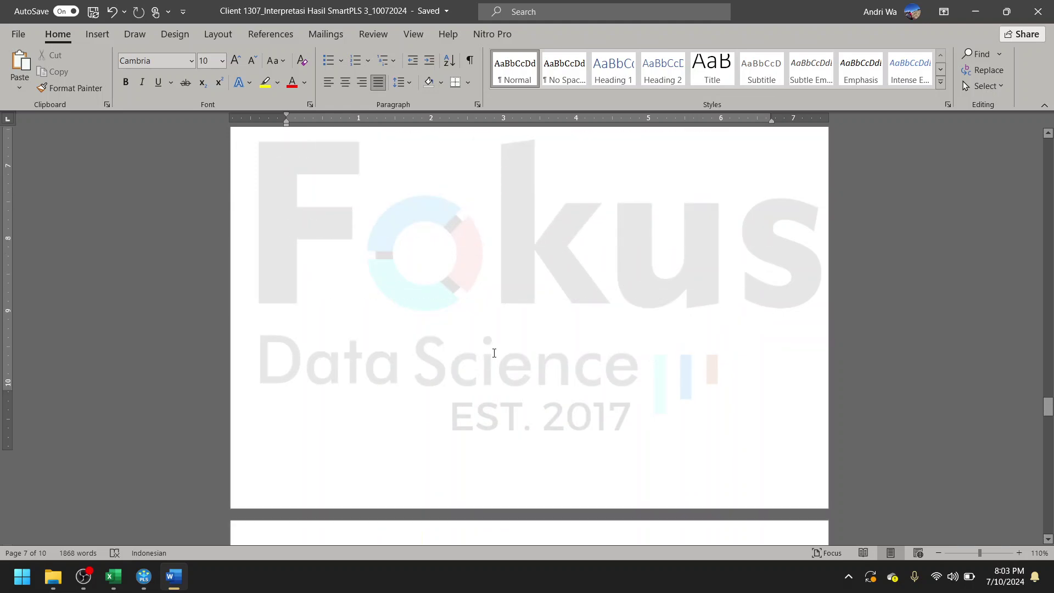
pyautogui.scroll(15, 494, 353)
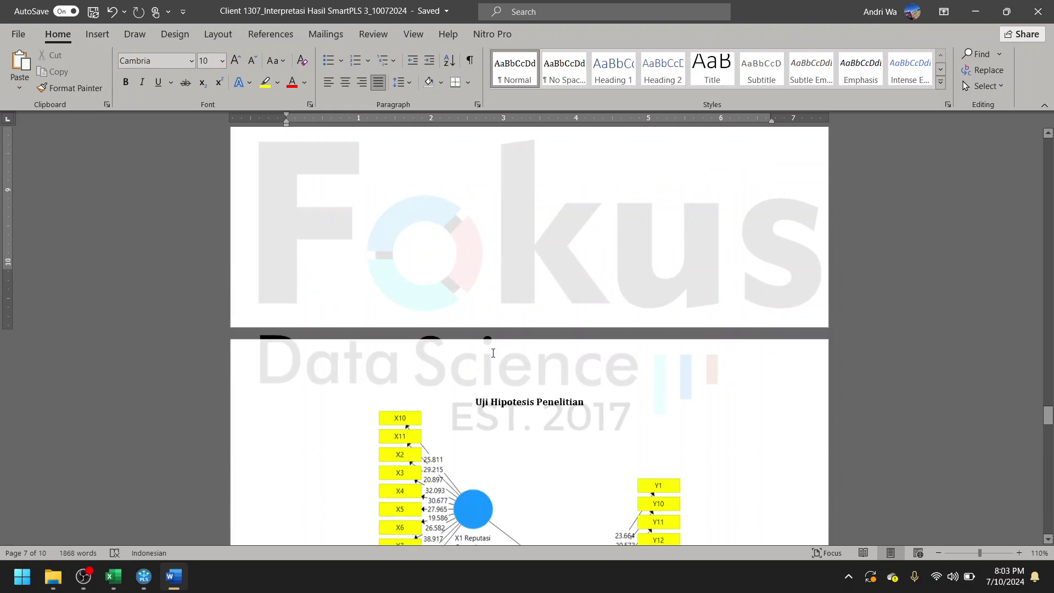
pyautogui.scroll(6, 493, 352)
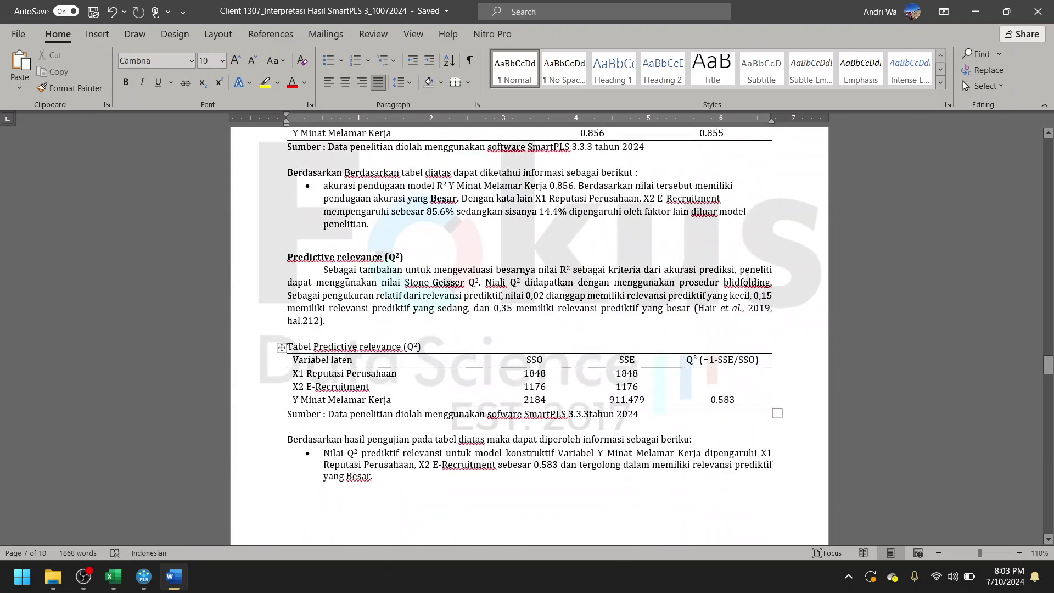
pyautogui.moveTo(297, 254); pyautogui.dragTo(413, 308)
# Step: Switch to SmartPLS and run Blindfolding on the Contoh model with an omission distance of 9, opening the full report
pyautogui.click(144, 576)
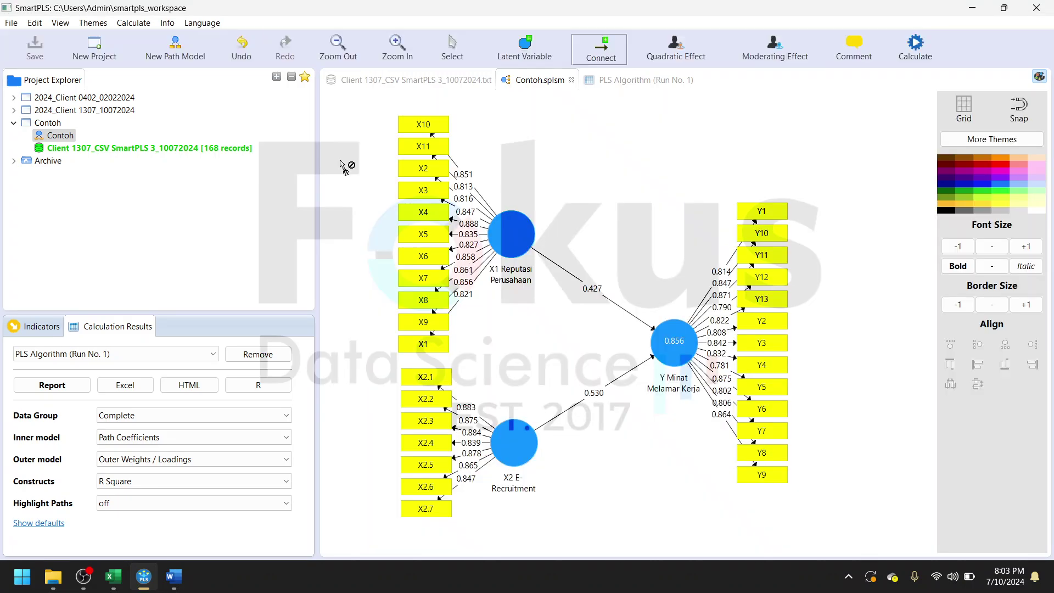
pyautogui.click(146, 26)
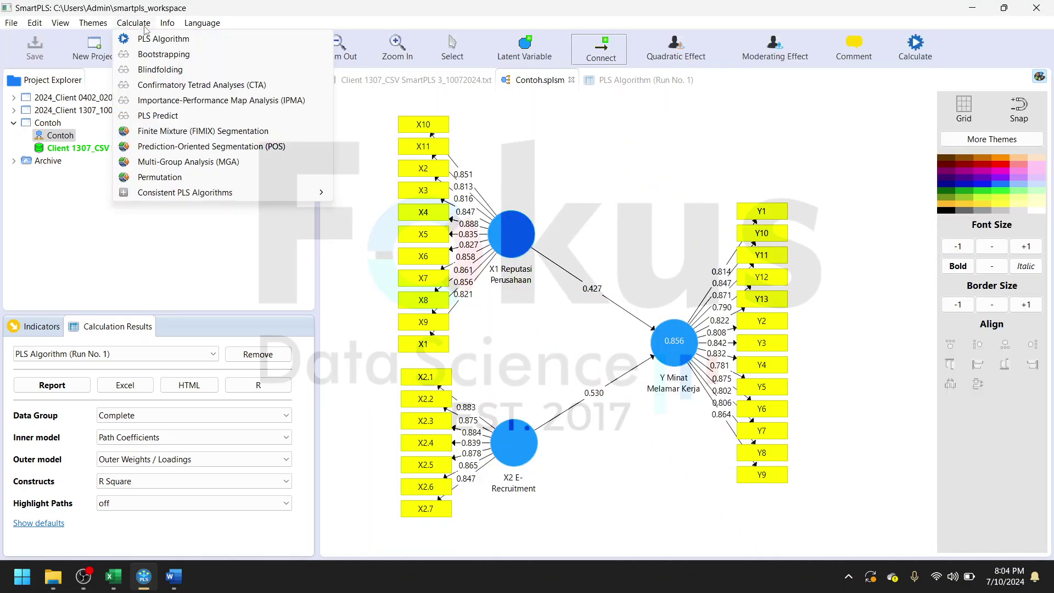
pyautogui.click(160, 70)
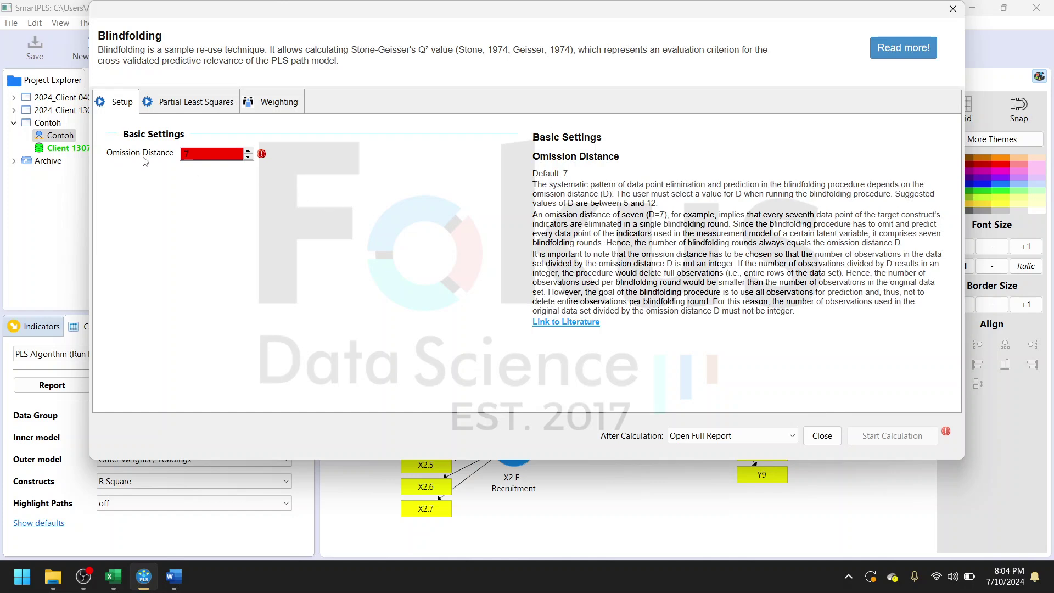
pyautogui.click(248, 151)
pyautogui.click(248, 151)
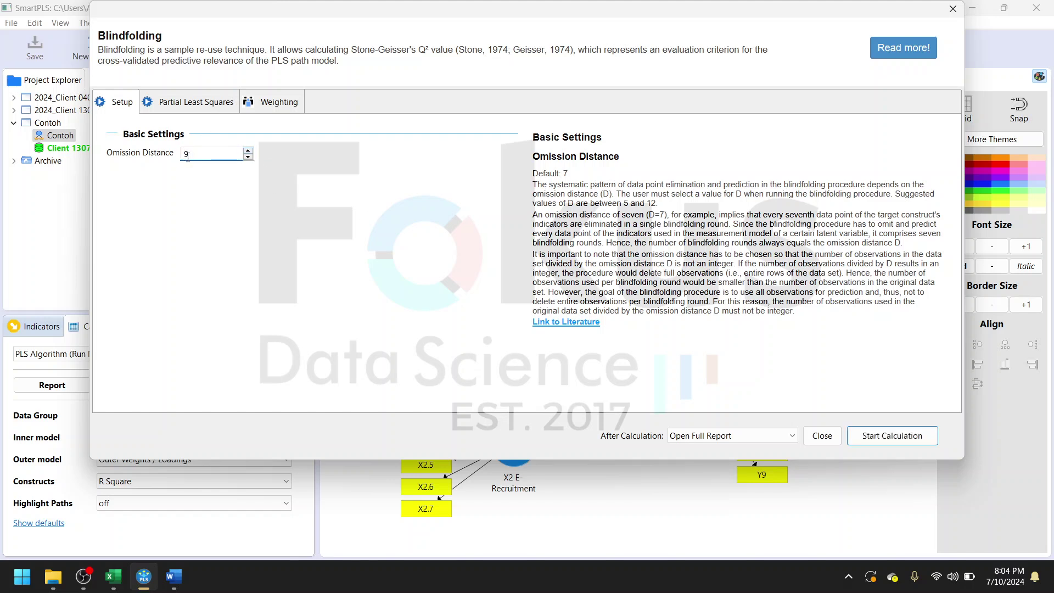
pyautogui.click(924, 434)
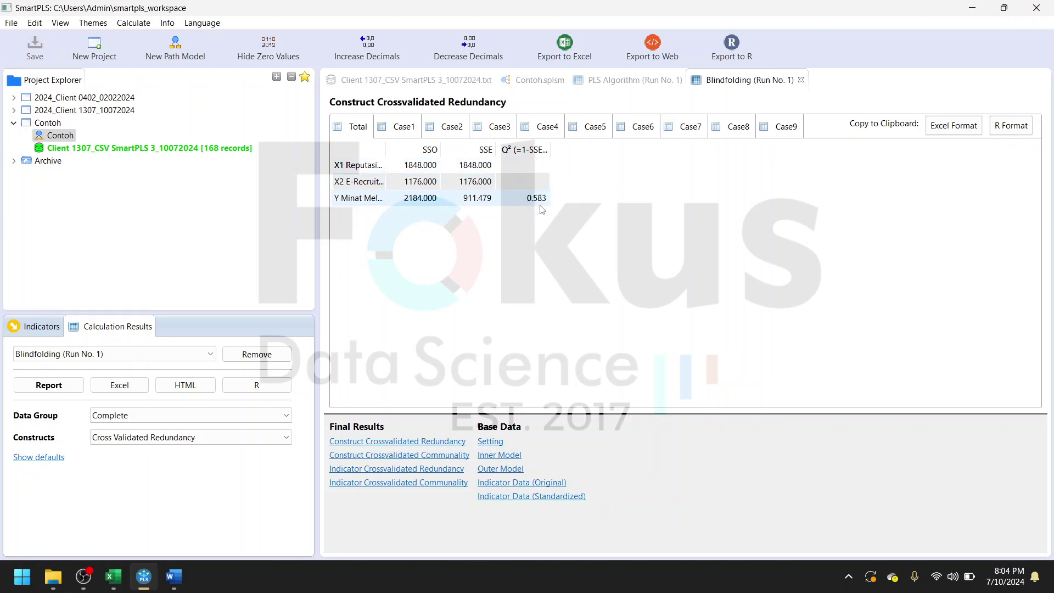
# Step: Return to Word and check the Q² and R² values of Y Minat Melamar Kerja against their criteria and interpretations
pyautogui.click(173, 576)
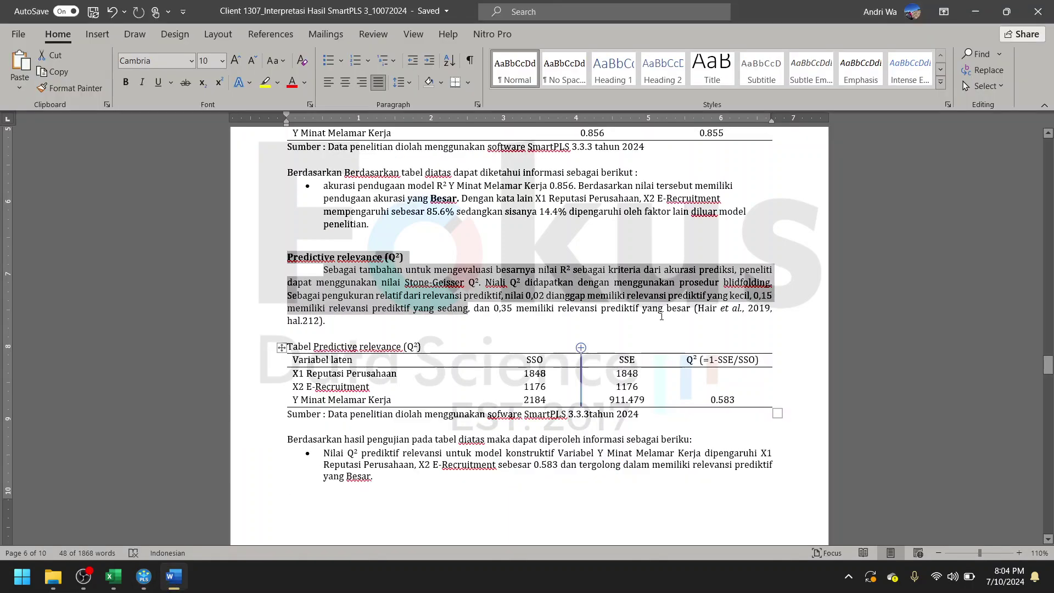
pyautogui.scroll(2, 660, 308)
pyautogui.scroll(-3, 659, 340)
pyautogui.moveTo(690, 344); pyautogui.dragTo(723, 340)
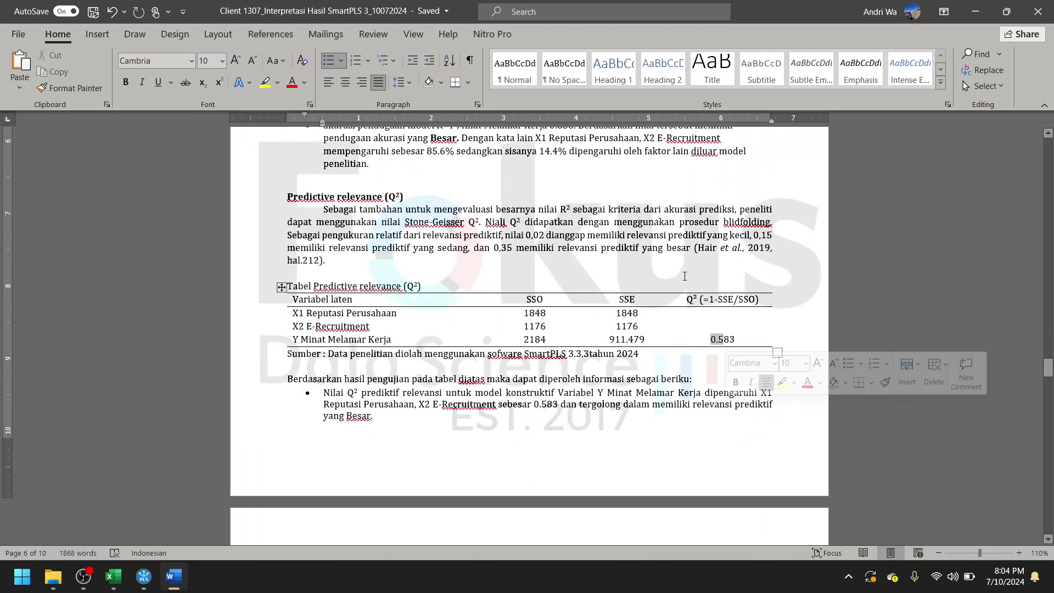
pyautogui.moveTo(558, 248); pyautogui.dragTo(668, 258)
pyautogui.click(591, 248)
pyautogui.scroll(-4, 549, 263)
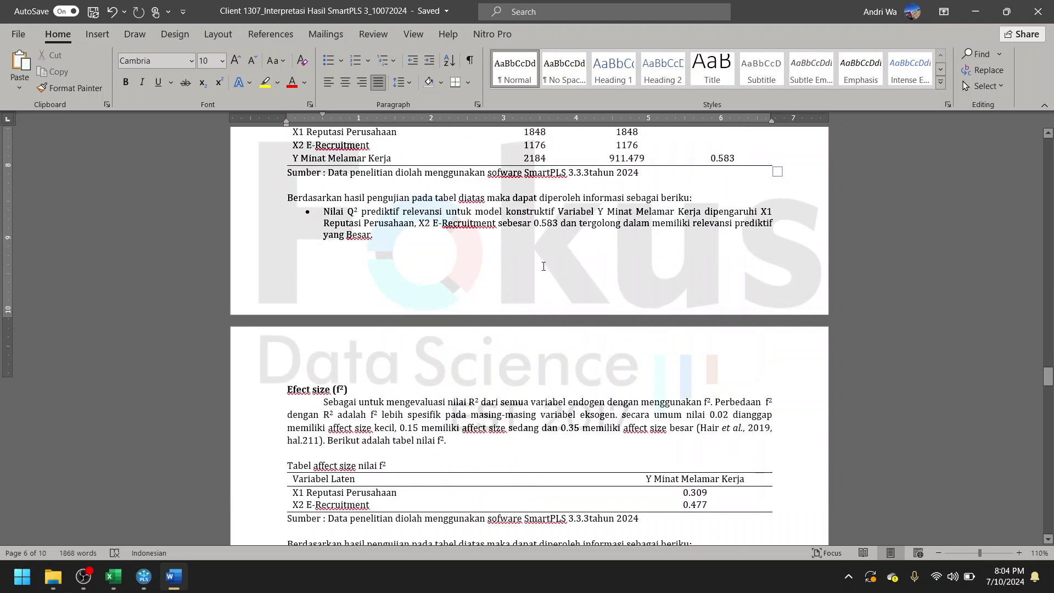
pyautogui.scroll(3, 492, 264)
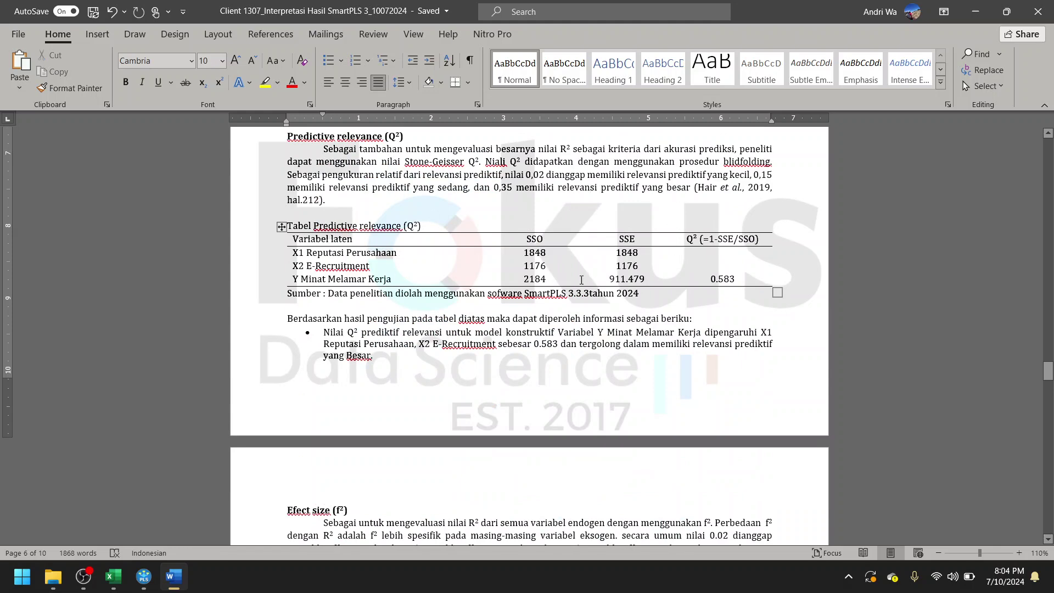
pyautogui.scroll(3, 655, 313)
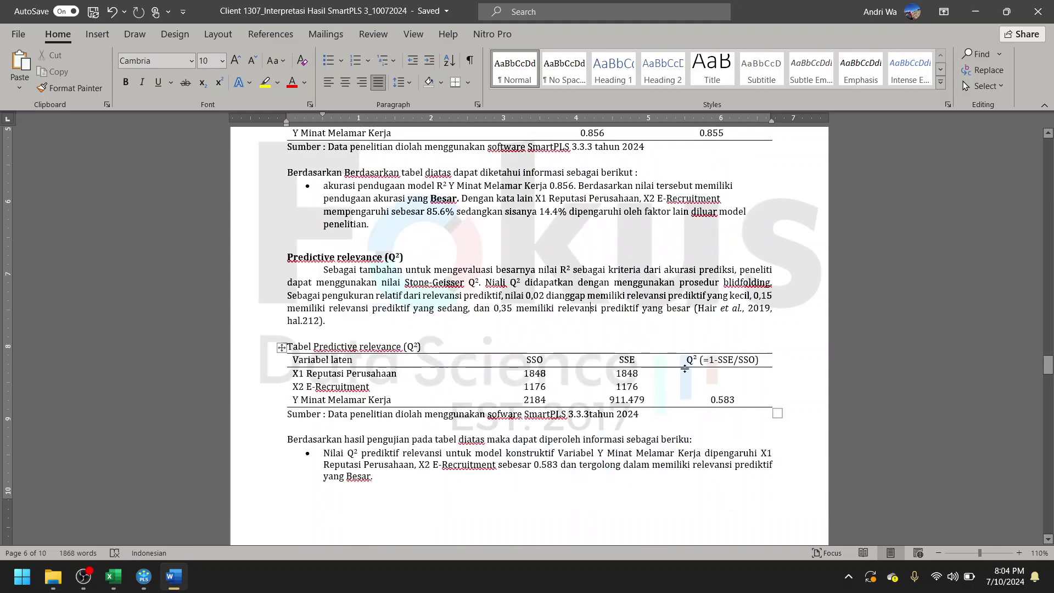
pyautogui.scroll(1, 630, 344)
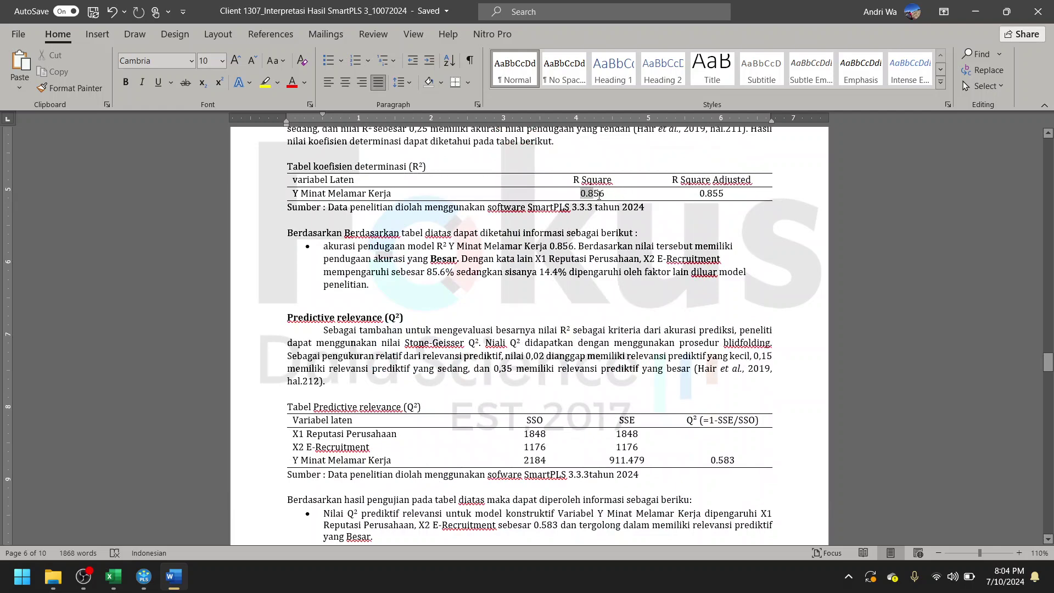
pyautogui.click(599, 257)
# Step: Go to the Uji Hipotesis Penelitian section and examine the bootstrapping structural path figure
pyautogui.scroll(-4, 588, 285)
pyautogui.scroll(-15, 588, 285)
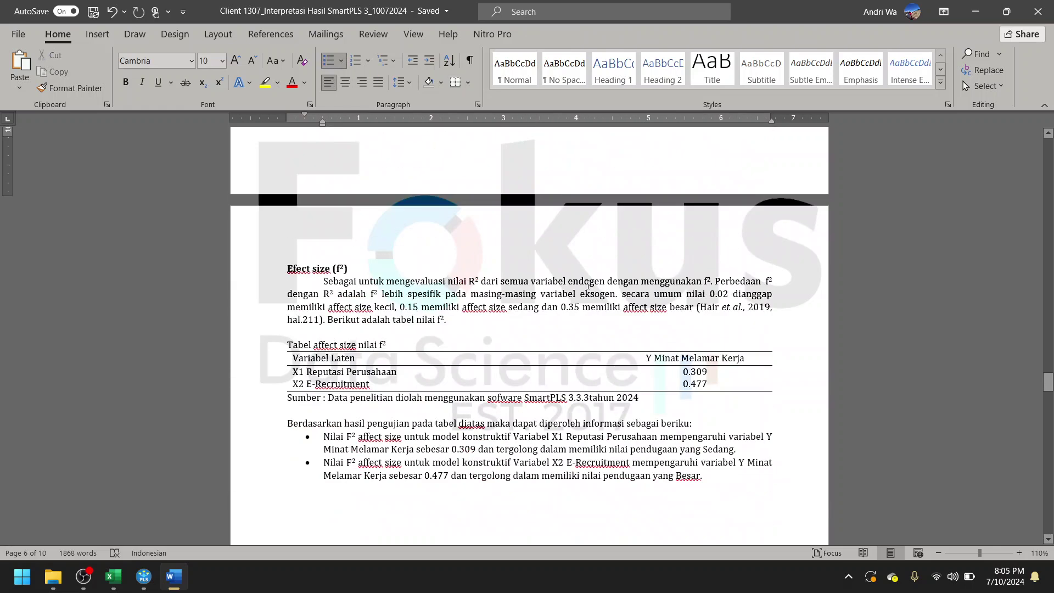
pyautogui.scroll(-2, 584, 294)
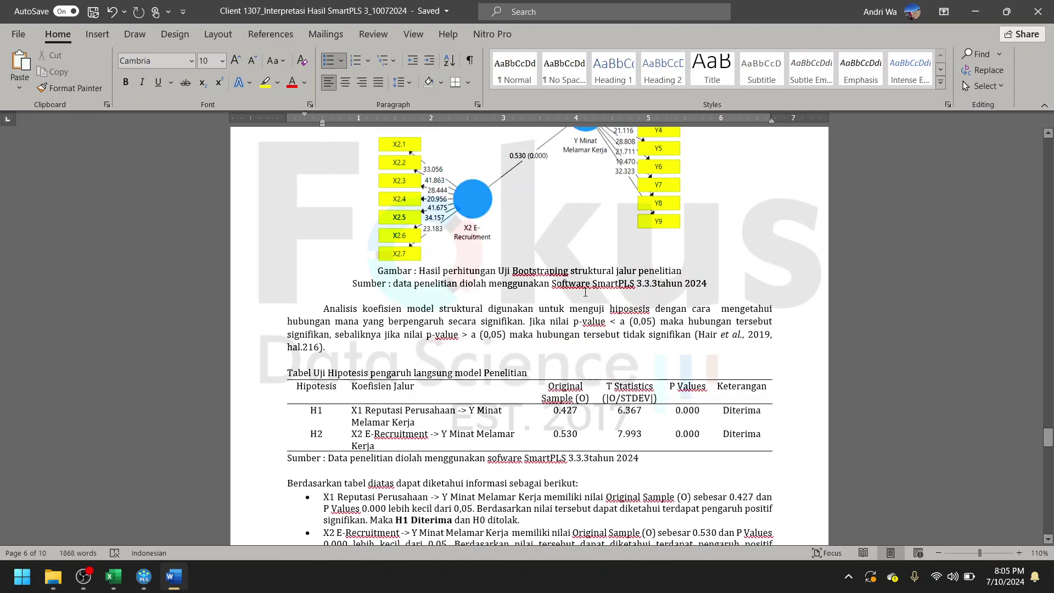
pyautogui.scroll(5, 584, 289)
pyautogui.click(529, 283)
pyautogui.scroll(-2, 530, 283)
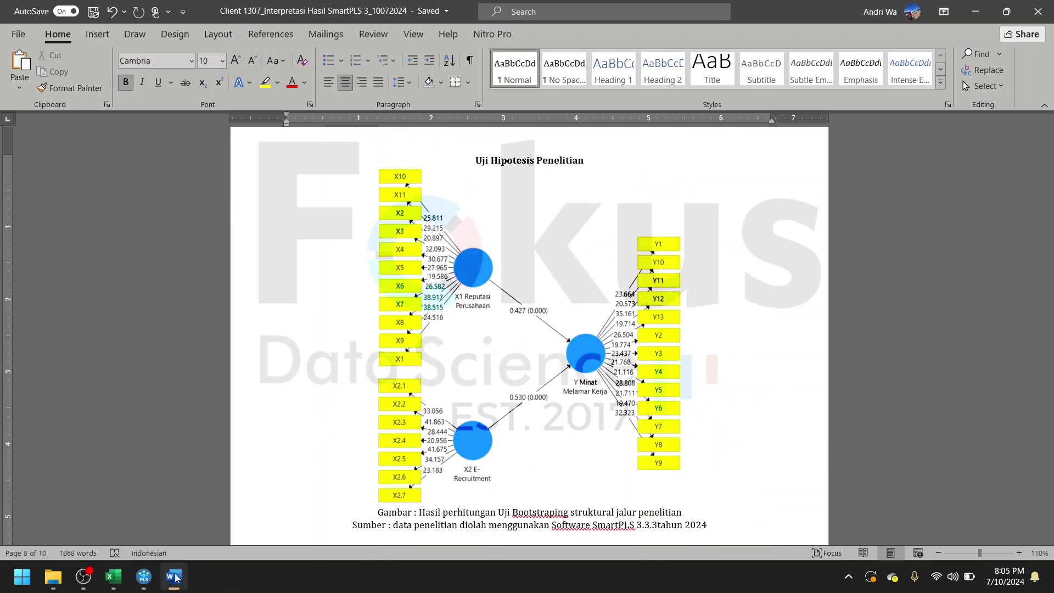
# Step: Switch to SmartPLS and run basic Bootstrapping on the Contoh model with 500 subsamples, two-tailed at 0.05 significance, opening the full report
pyautogui.click(144, 576)
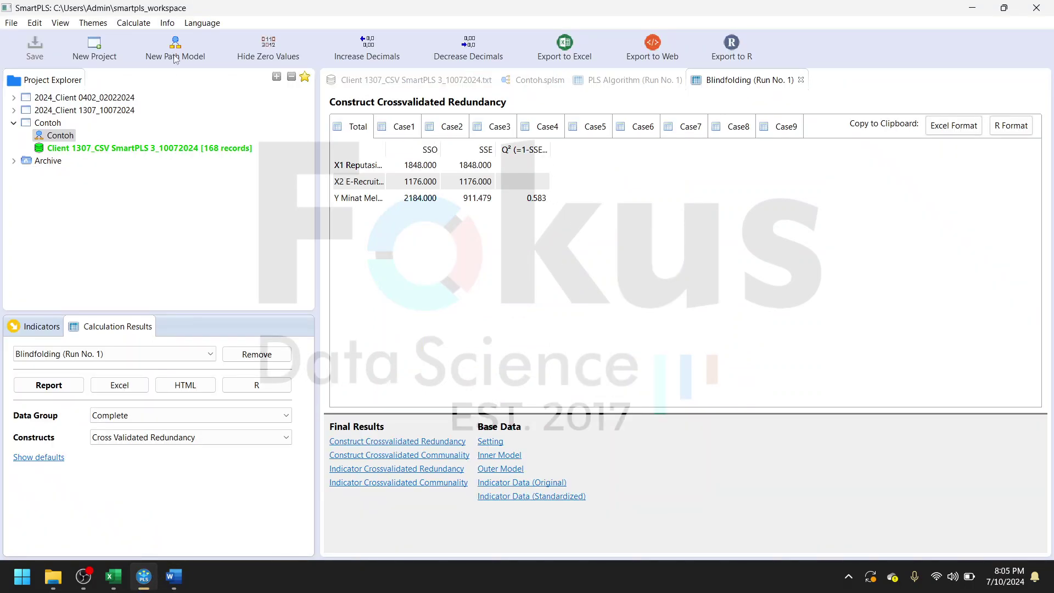
pyautogui.click(132, 26)
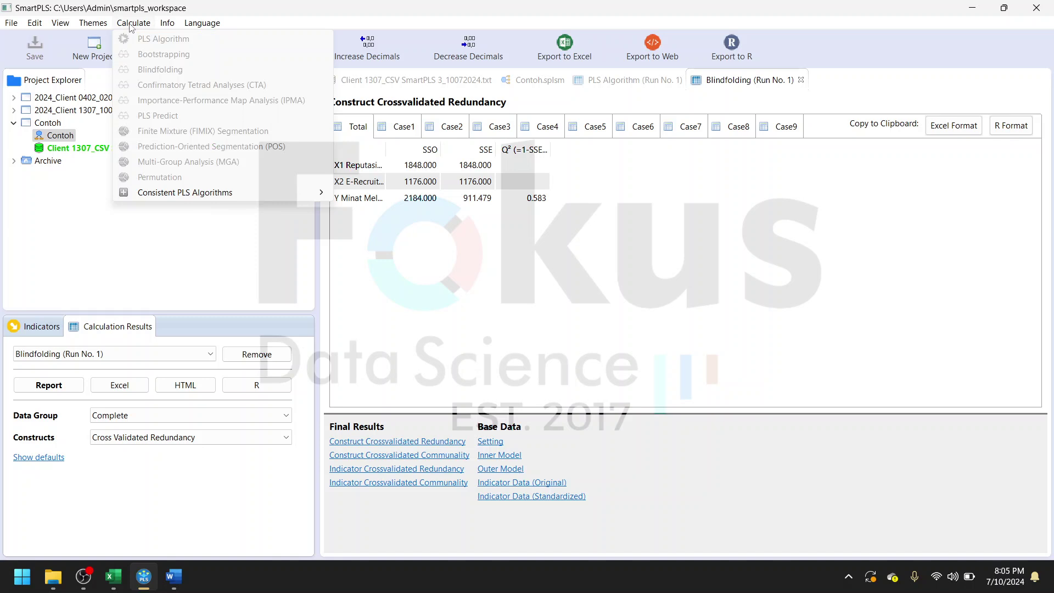
pyautogui.click(386, 248)
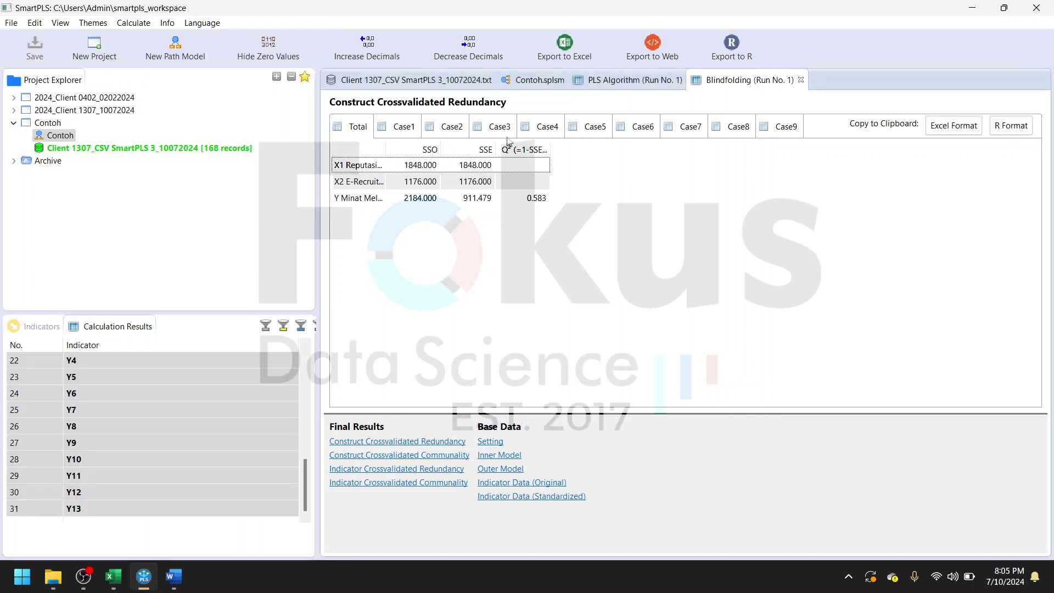
pyautogui.click(542, 80)
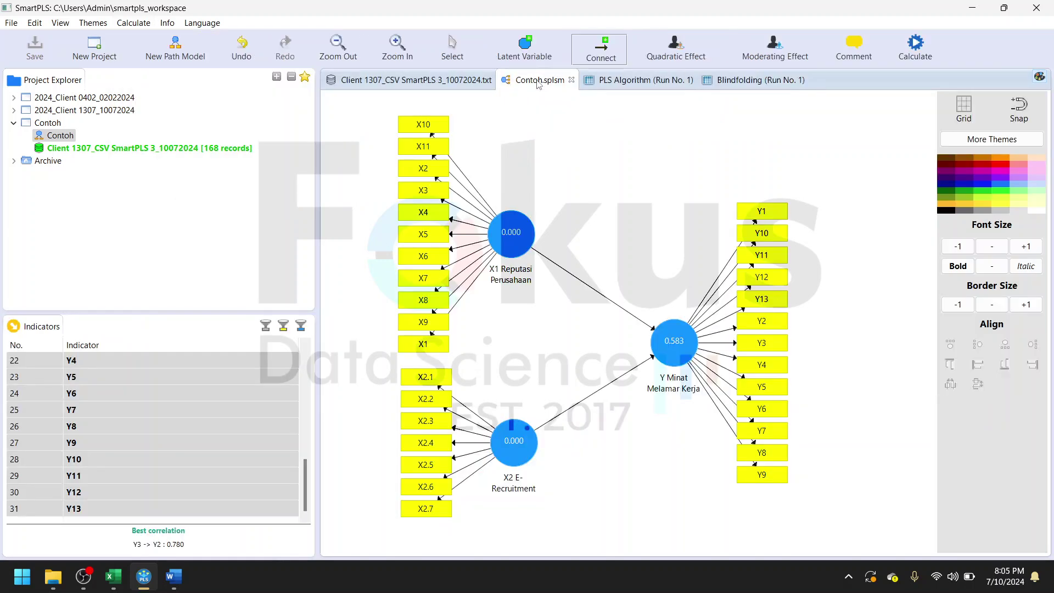
pyautogui.click(133, 23)
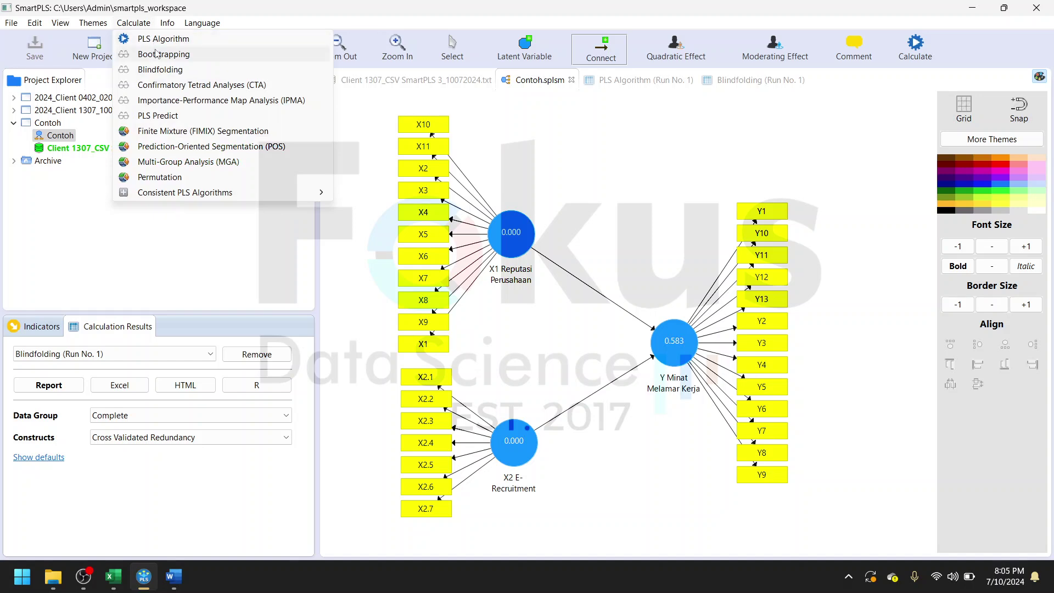
pyautogui.click(157, 53)
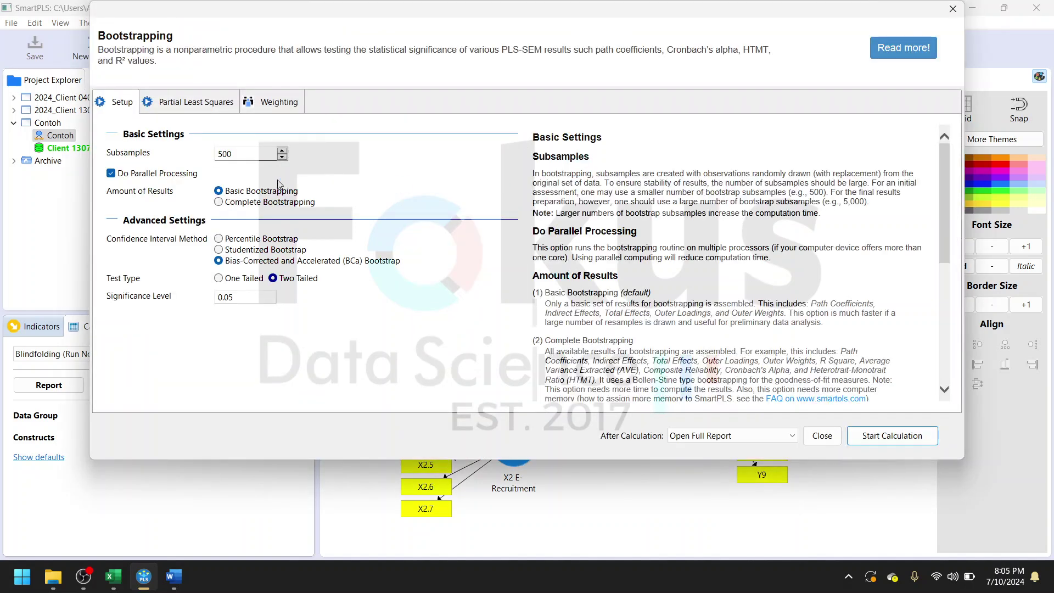
pyautogui.click(917, 435)
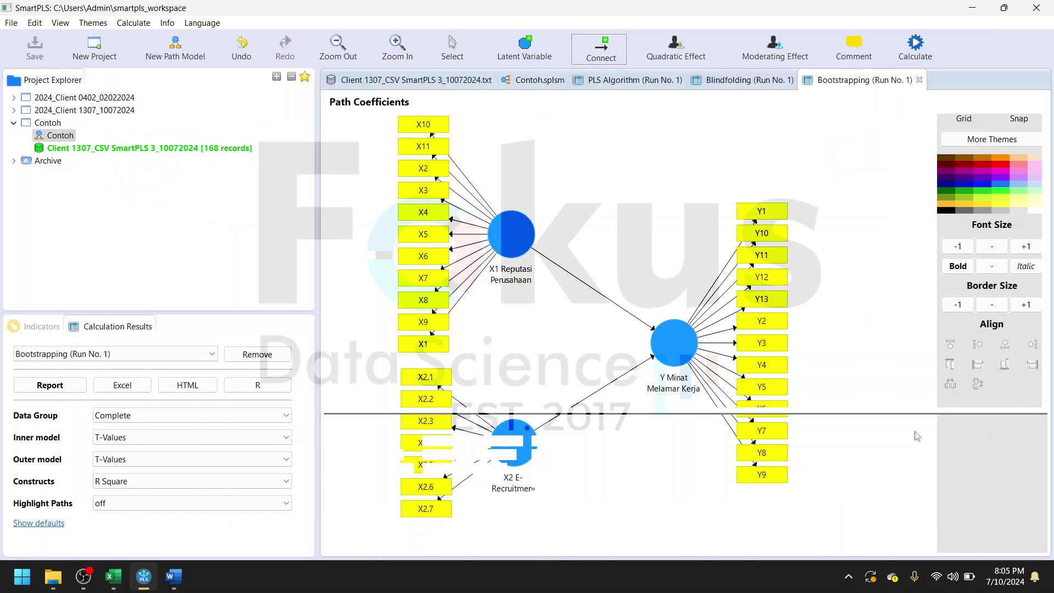
# Step: Widen the Path Coefficients columns to show the full path names, and examine the X1 and X2 paths to Y Minat Melamar Kerja
pyautogui.doubleClick(441, 149)
pyautogui.moveTo(388, 147); pyautogui.dragTo(457, 148)
pyautogui.moveTo(777, 151); pyautogui.dragTo(832, 150)
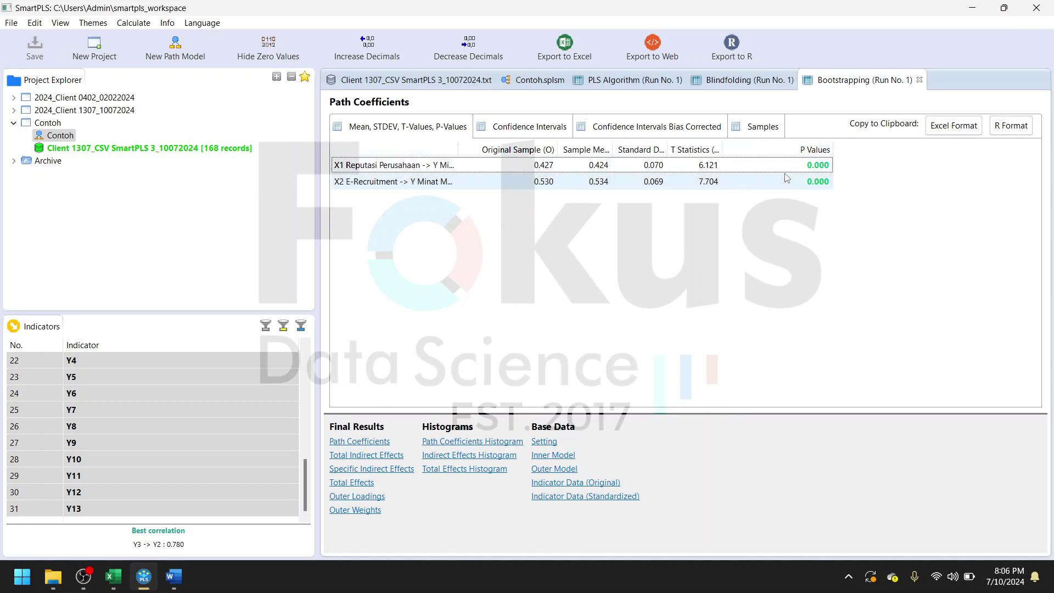
pyautogui.moveTo(455, 151); pyautogui.dragTo(550, 151)
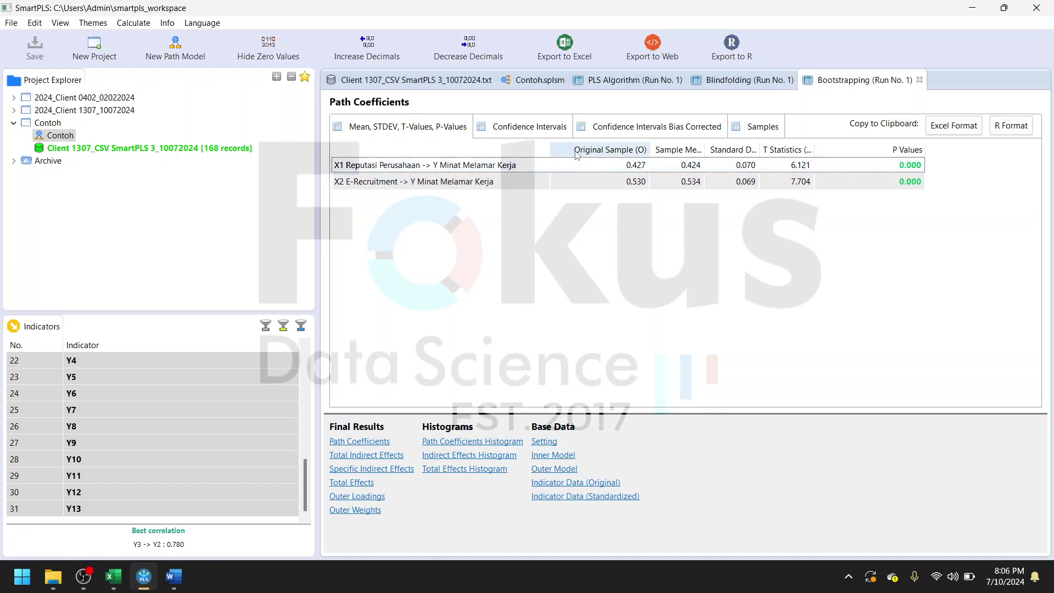
pyautogui.click(628, 169)
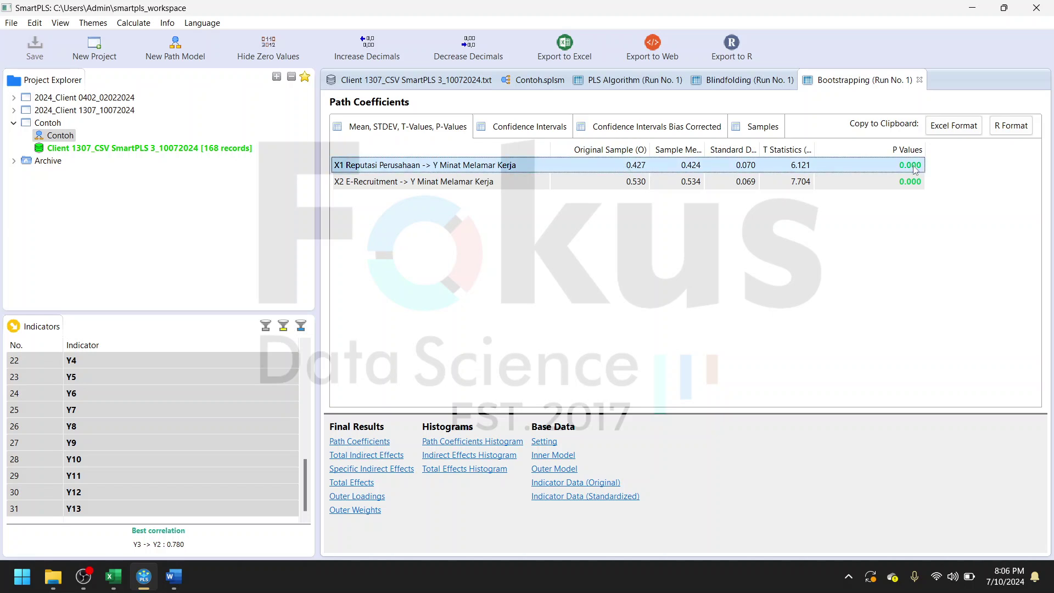
pyautogui.click(343, 184)
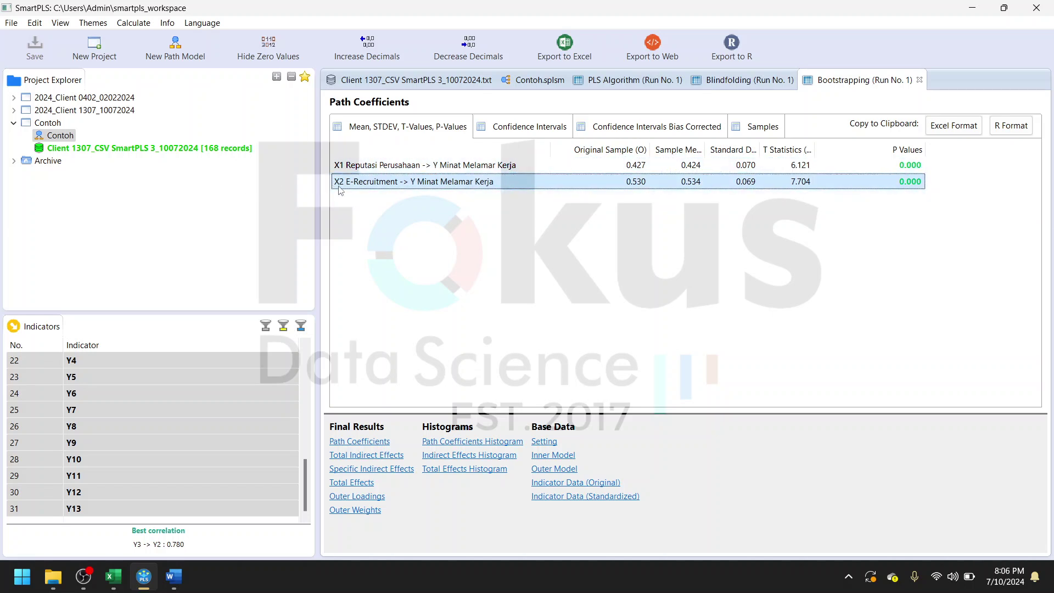